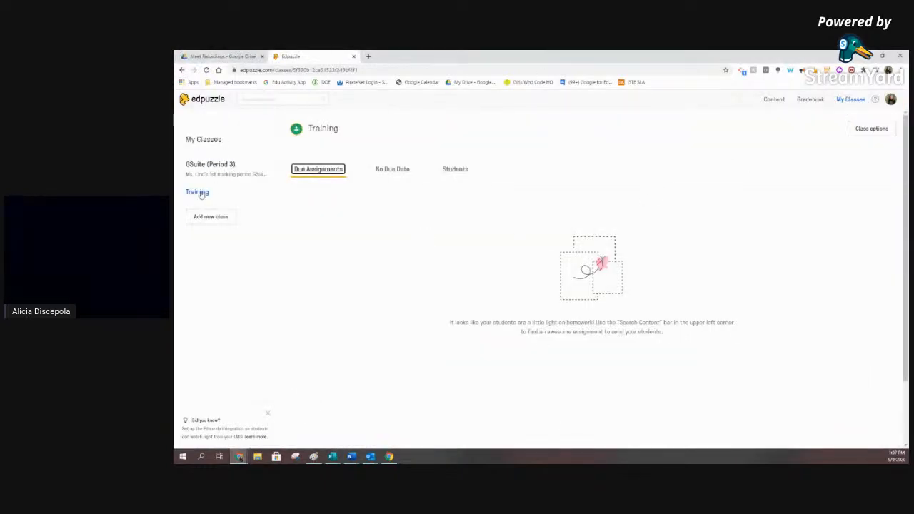
- Delete the Training class permanently through its class options
{"action": "left_click", "coordinate": [860, 129]}
{"action": "left_click", "coordinate": [453, 304]}
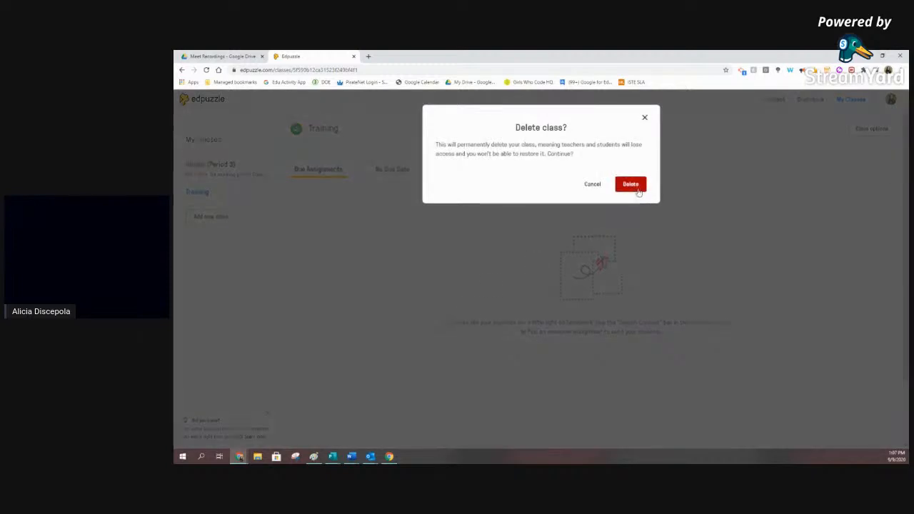
{"action": "left_click", "coordinate": [630, 184]}
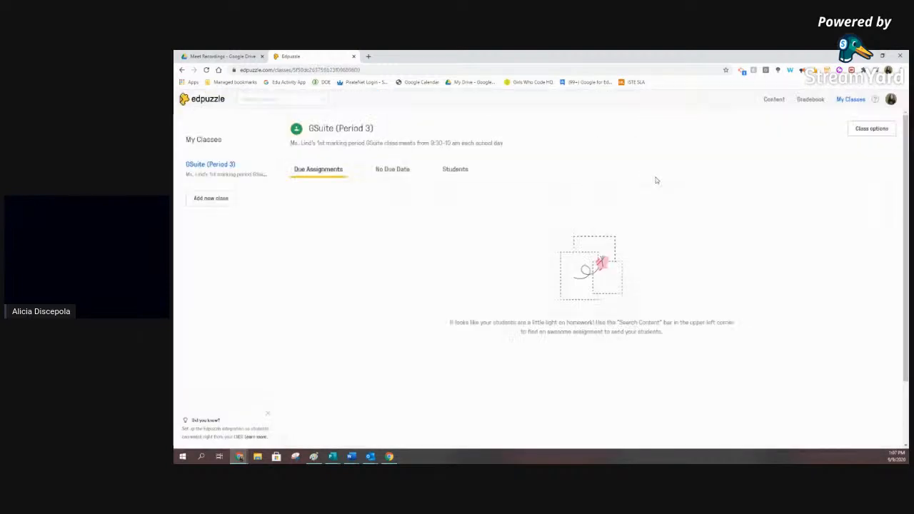
- Add a new class by importing Training from Google Classroom into My Classes
{"action": "left_click", "coordinate": [204, 101]}
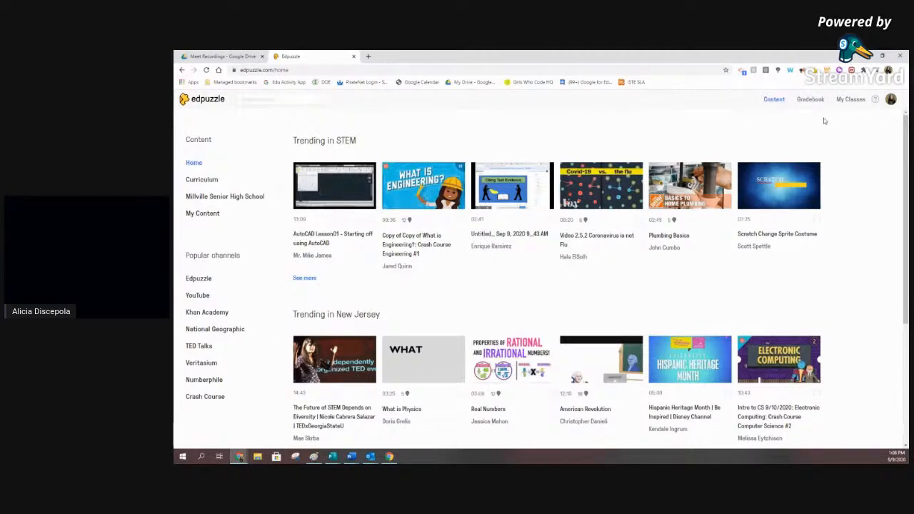
{"action": "left_click", "coordinate": [856, 101]}
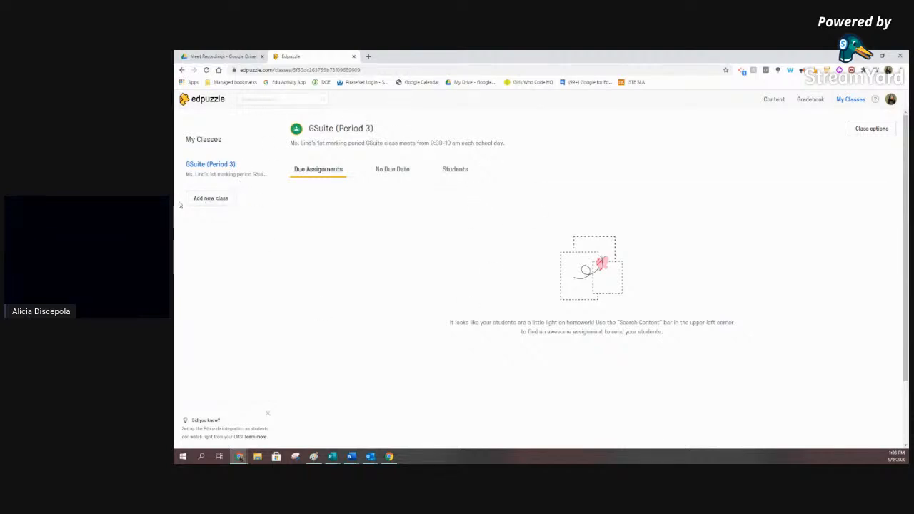
{"action": "left_click", "coordinate": [222, 206]}
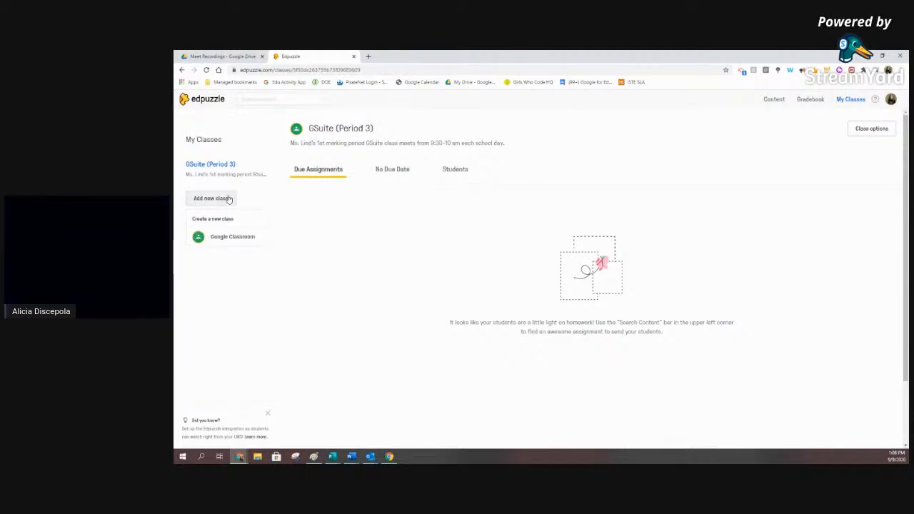
{"action": "left_click", "coordinate": [218, 237]}
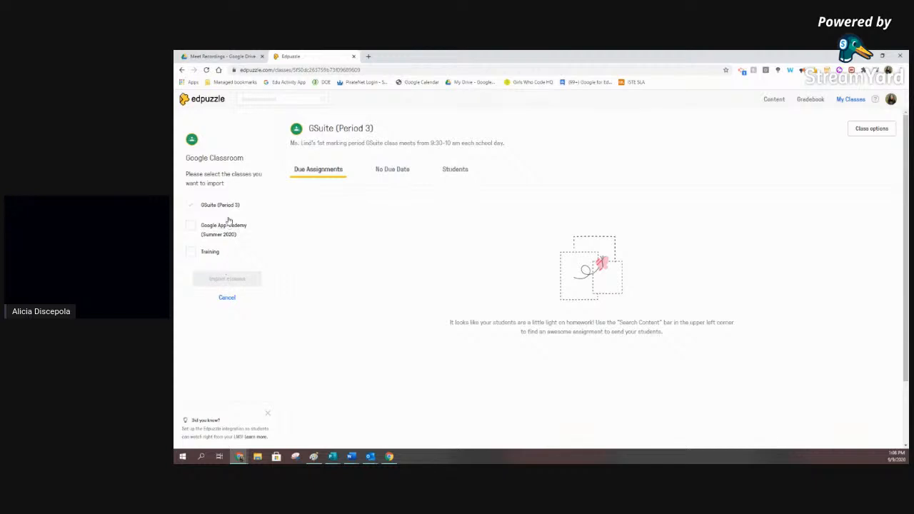
{"action": "left_click", "coordinate": [191, 253]}
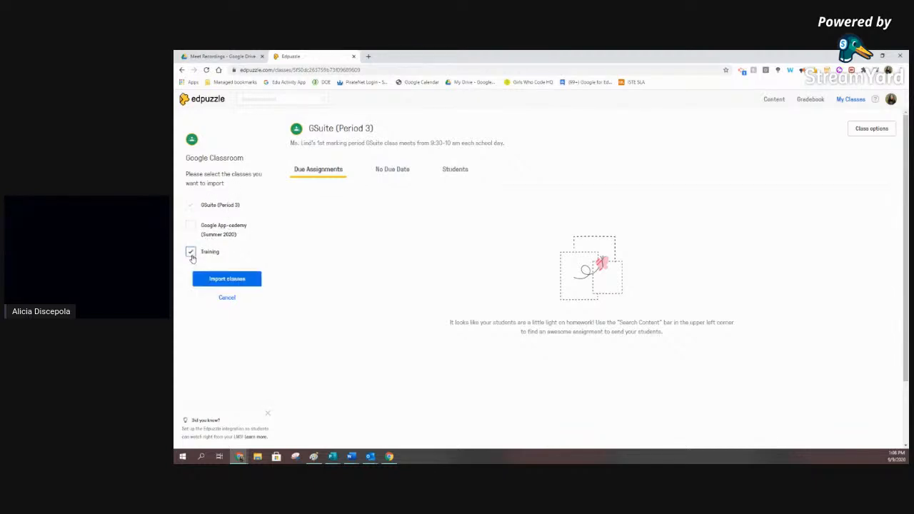
{"action": "left_click", "coordinate": [225, 282]}
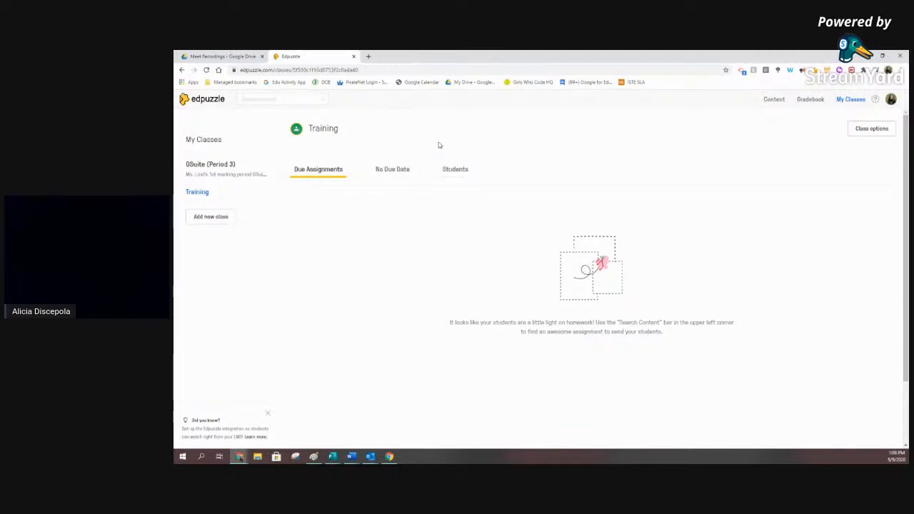
- Review the imported Training class's student roster and due assignments, looking briefly at the GSuite (Period 3) class
{"action": "left_click", "coordinate": [455, 169]}
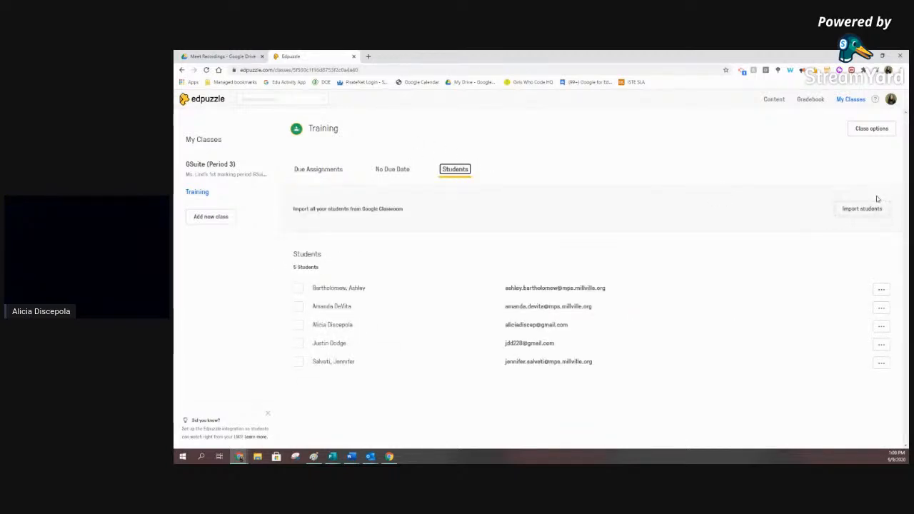
{"action": "left_click", "coordinate": [303, 170]}
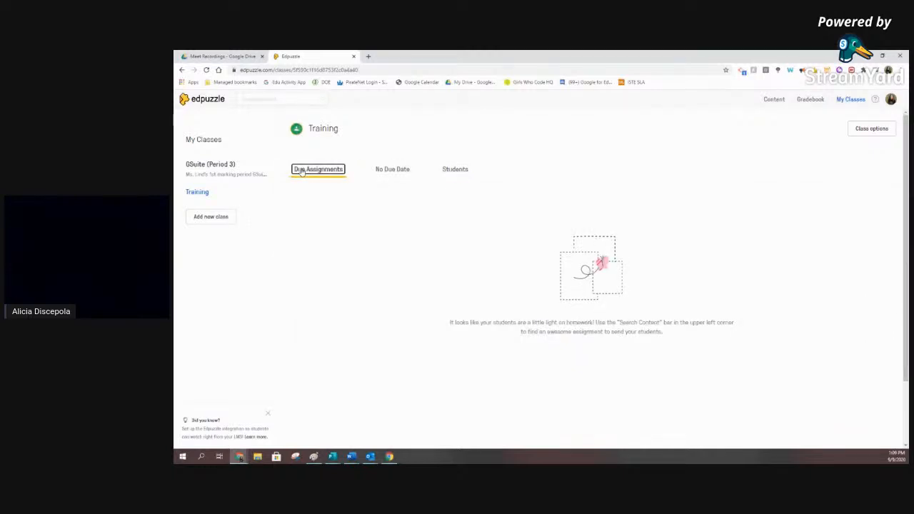
{"action": "left_click", "coordinate": [215, 167]}
{"action": "left_click", "coordinate": [207, 192]}
{"action": "left_click", "coordinate": [457, 172]}
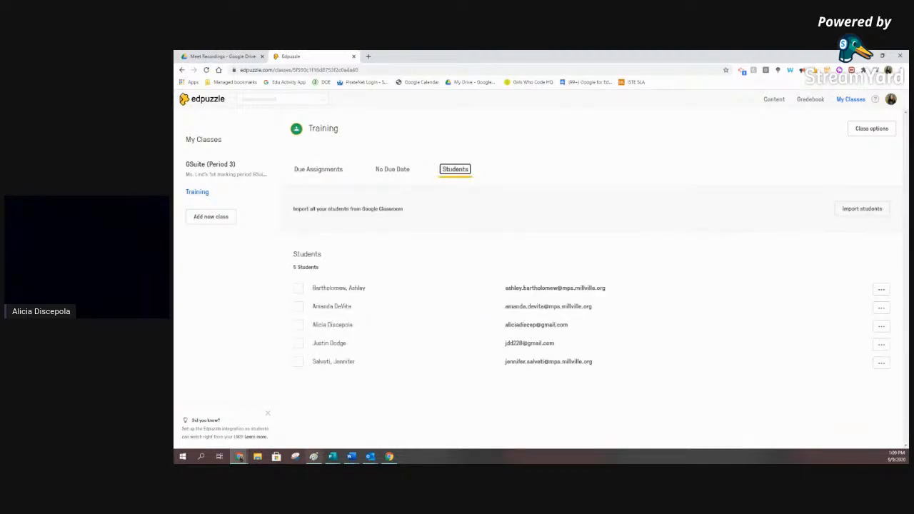
{"action": "left_click", "coordinate": [320, 172]}
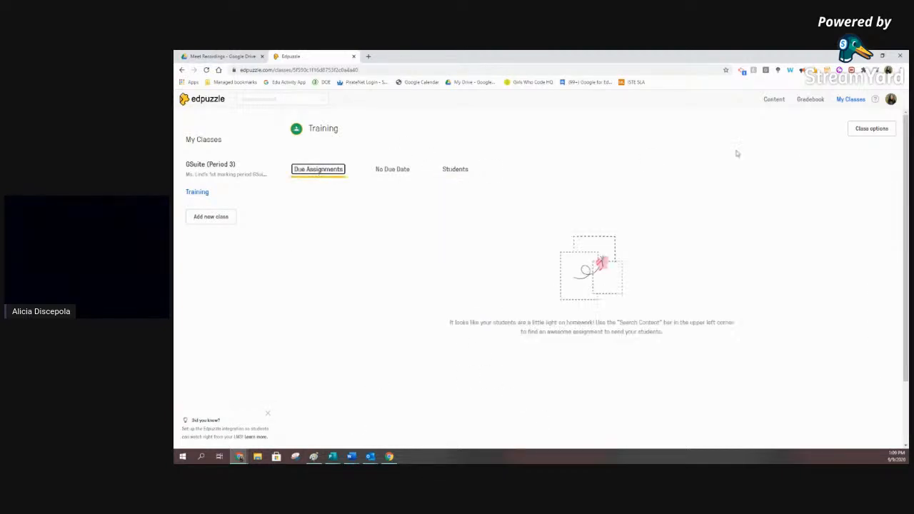
- View the gradebook for the Training class and return to the content home page
{"action": "left_click", "coordinate": [810, 98]}
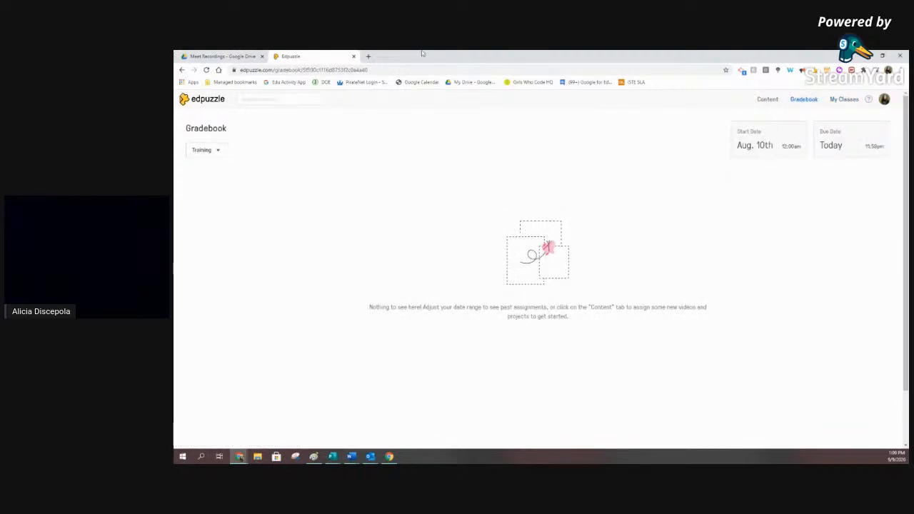
{"action": "left_click", "coordinate": [769, 102]}
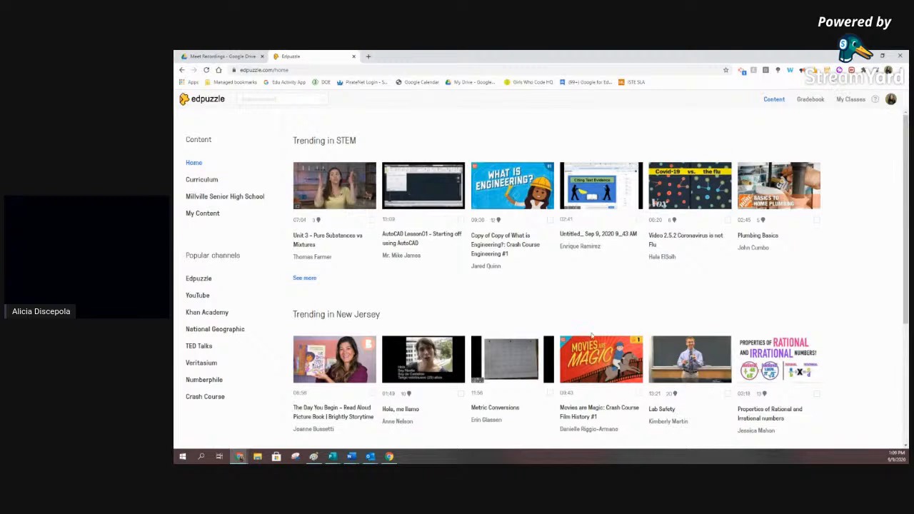
- Switch to the StreamYard window to check the live broadcast, and return to the Edpuzzle window
{"action": "mouse_move", "coordinate": [389, 457]}
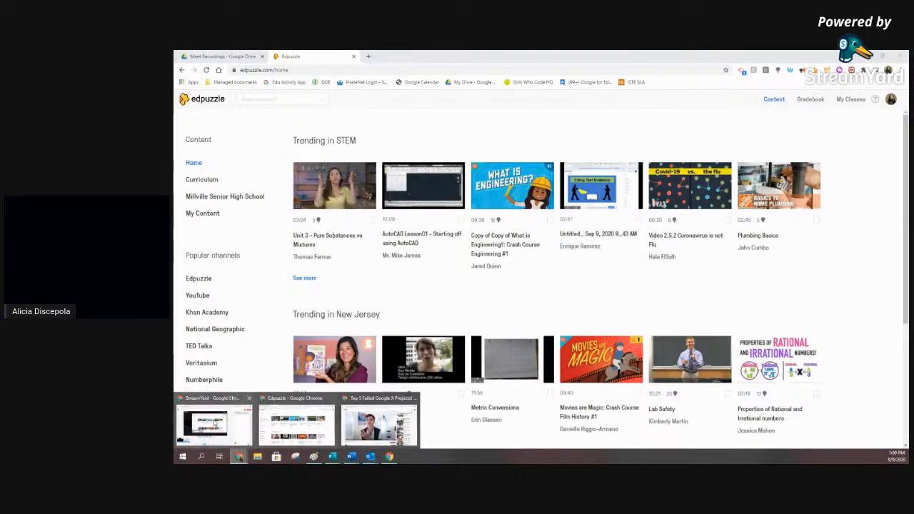
{"action": "left_click", "coordinate": [221, 423]}
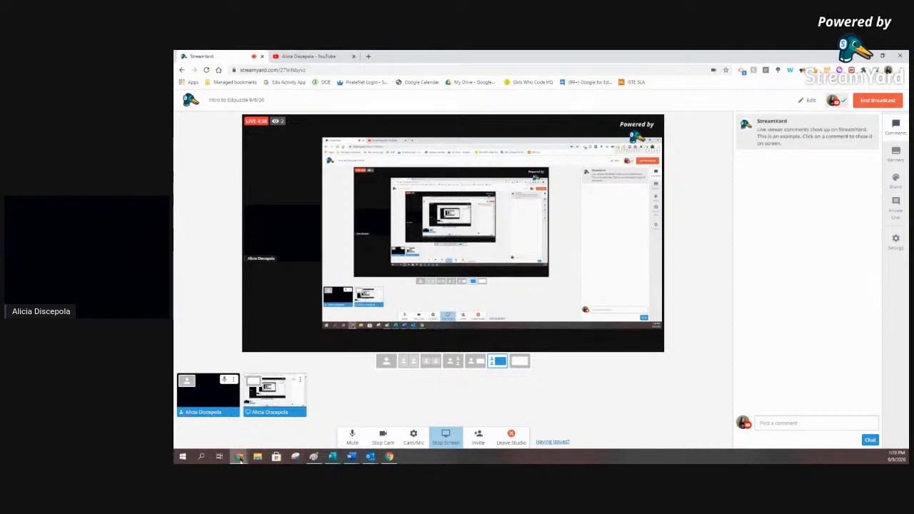
{"action": "mouse_move", "coordinate": [240, 457]}
{"action": "left_click", "coordinate": [307, 418]}
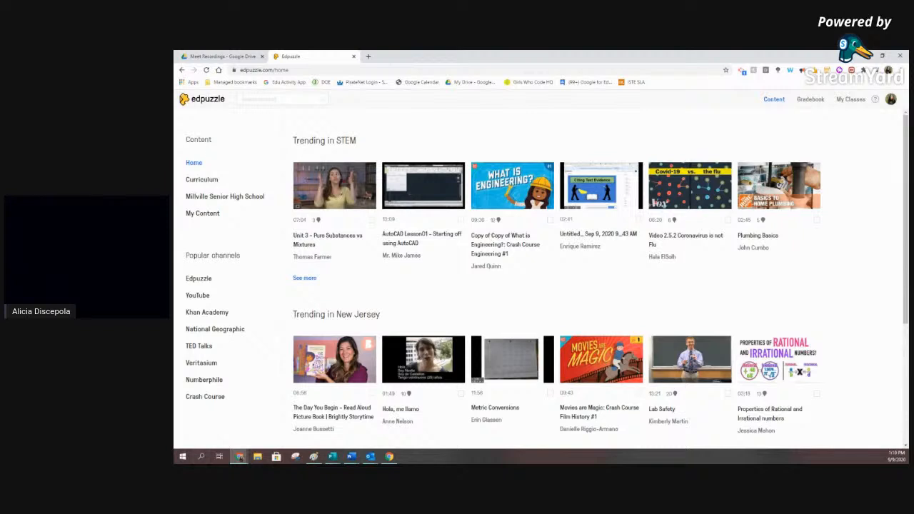
- Search the Khan Academy channel for "long division" and browse the videos
{"action": "left_click", "coordinate": [208, 314]}
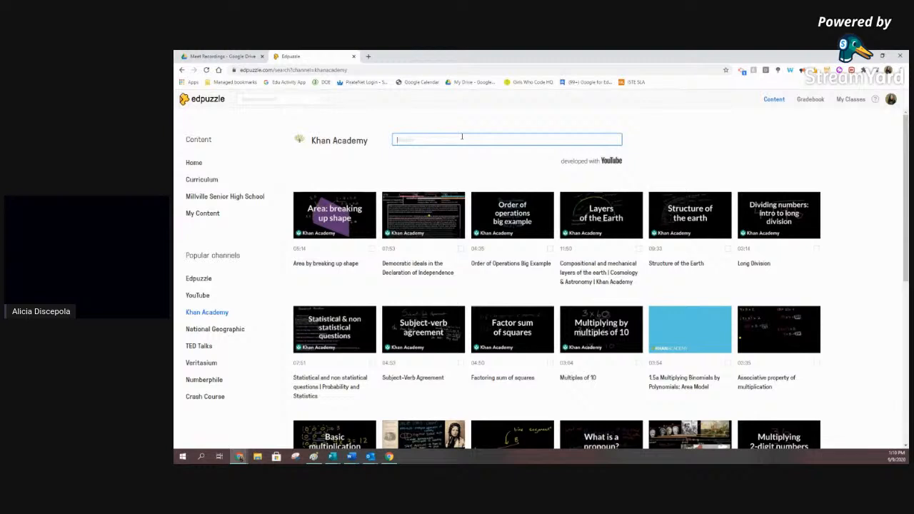
{"action": "type", "text": "keig divi"}
{"action": "type", "text": "sion"}
{"action": "key", "text": "Return"}
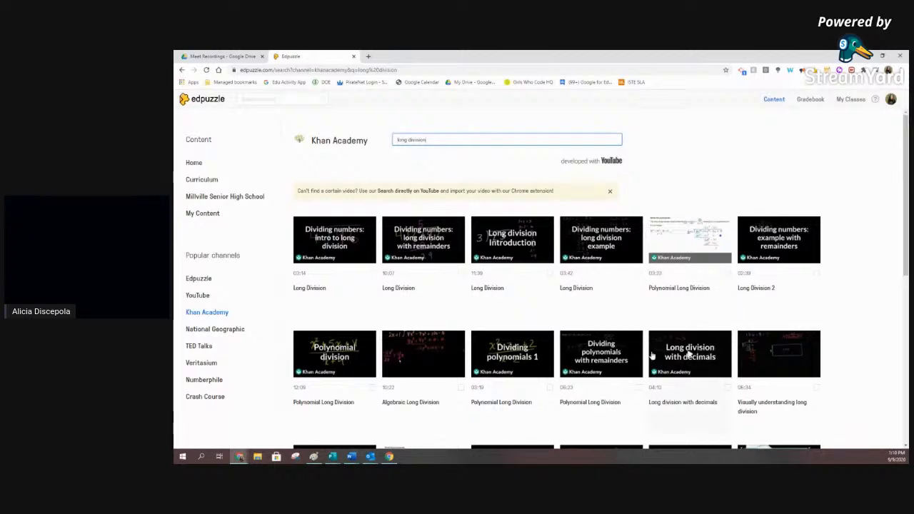
{"action": "scroll", "coordinate": [540, 367], "scroll_direction": "down", "scroll_amount": 5}
{"action": "scroll", "coordinate": [326, 265], "scroll_direction": "up", "scroll_amount": 5}
- View the long division videos on the YouTube channel, dismiss the Chrome extension notice and clear the search term
{"action": "left_click", "coordinate": [200, 296]}
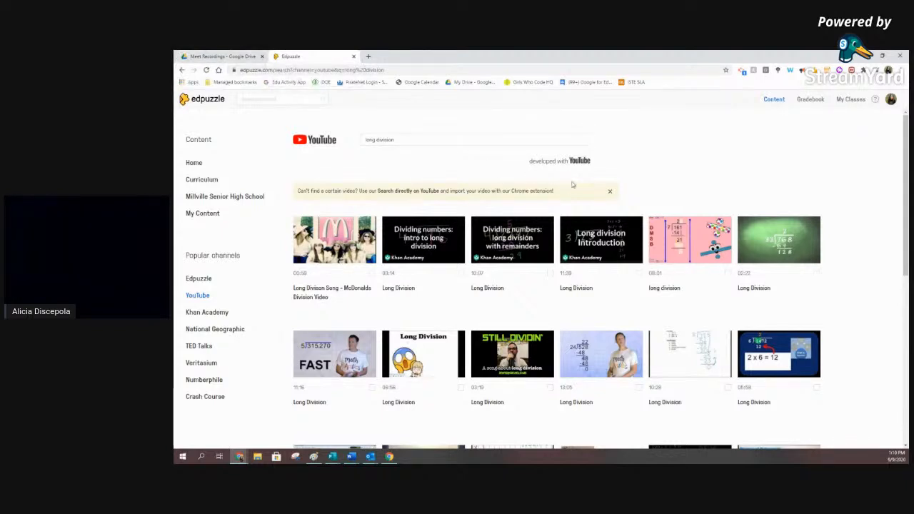
{"action": "left_click", "coordinate": [610, 190]}
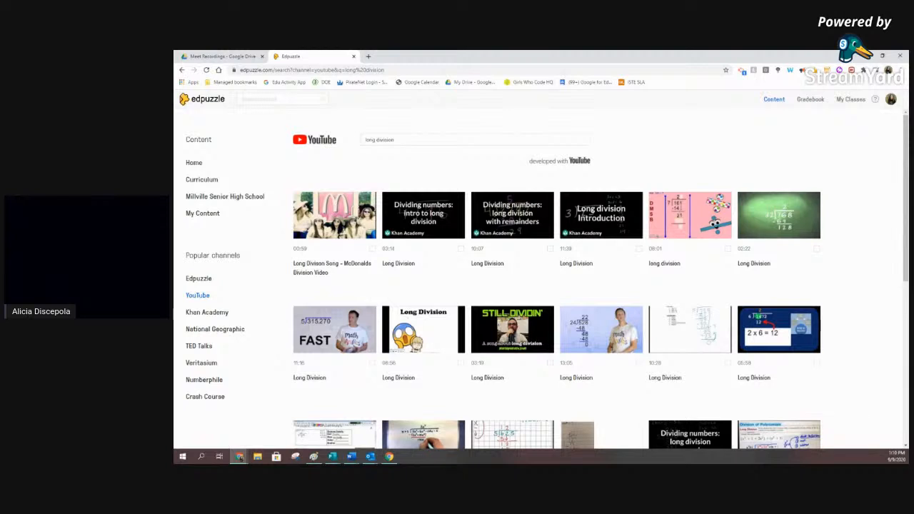
{"action": "left_click", "coordinate": [382, 142]}
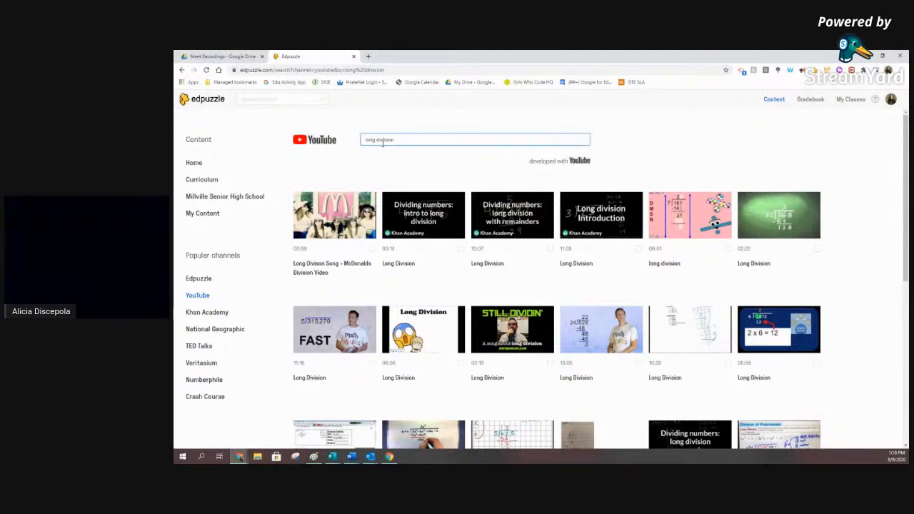
{"action": "left_click_drag", "start_coordinate": [391, 141], "coordinate": [338, 149]}
{"action": "key", "text": "BackSpace"}
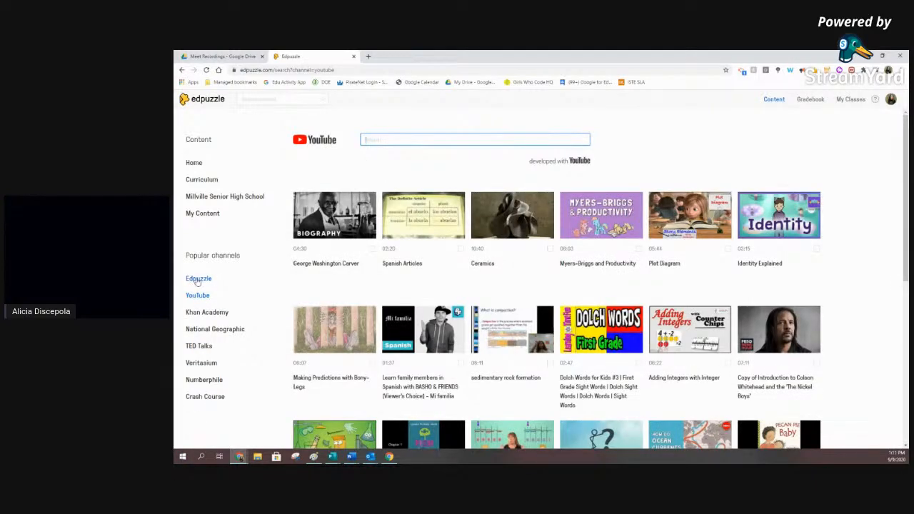
- Search the Edpuzzle channel for "long division" lessons
{"action": "left_click", "coordinate": [197, 279]}
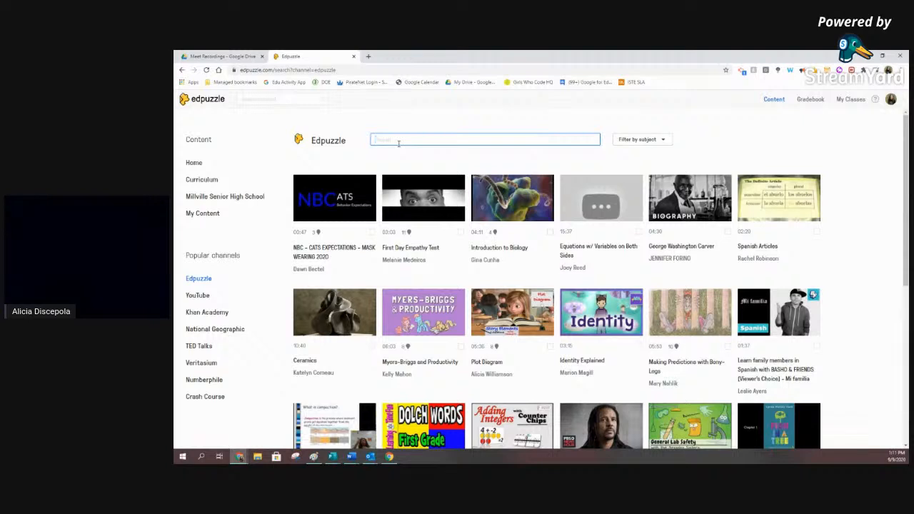
{"action": "type", "text": "ong division"}
{"action": "key", "text": "Return"}
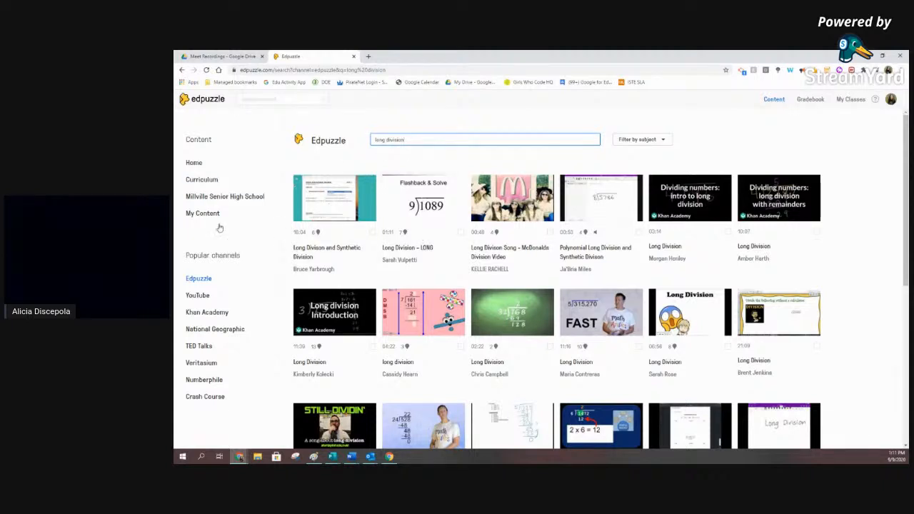
- Browse the trending STEM, New Jersey and United States videos on the content home page
{"action": "left_click", "coordinate": [197, 164]}
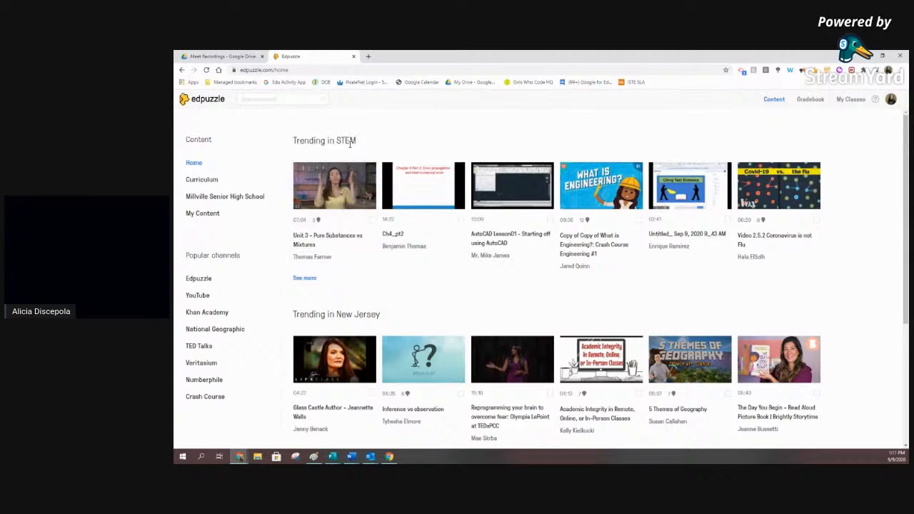
{"action": "scroll", "coordinate": [325, 203], "scroll_direction": "down", "scroll_amount": 5}
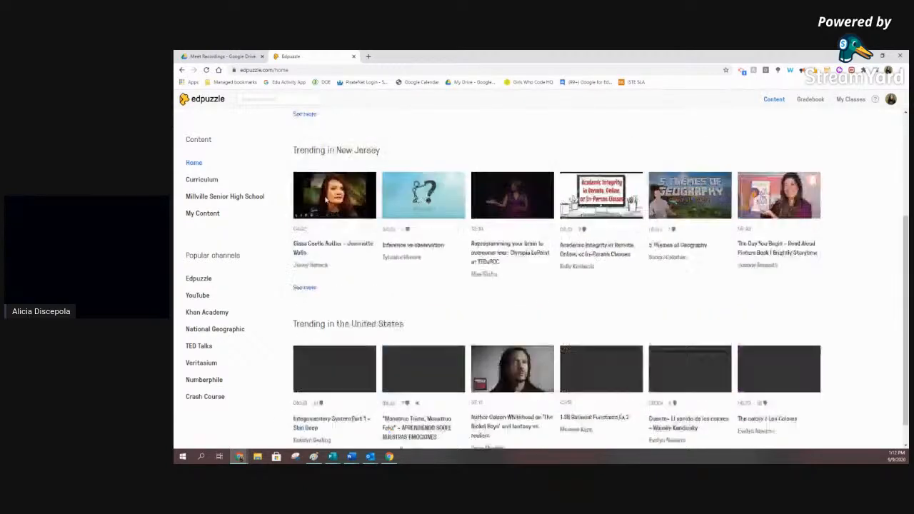
{"action": "scroll", "coordinate": [326, 201], "scroll_direction": "up", "scroll_amount": 5}
{"action": "scroll", "coordinate": [326, 203], "scroll_direction": "down", "scroll_amount": 3}
{"action": "scroll", "coordinate": [328, 200], "scroll_direction": "up", "scroll_amount": 3}
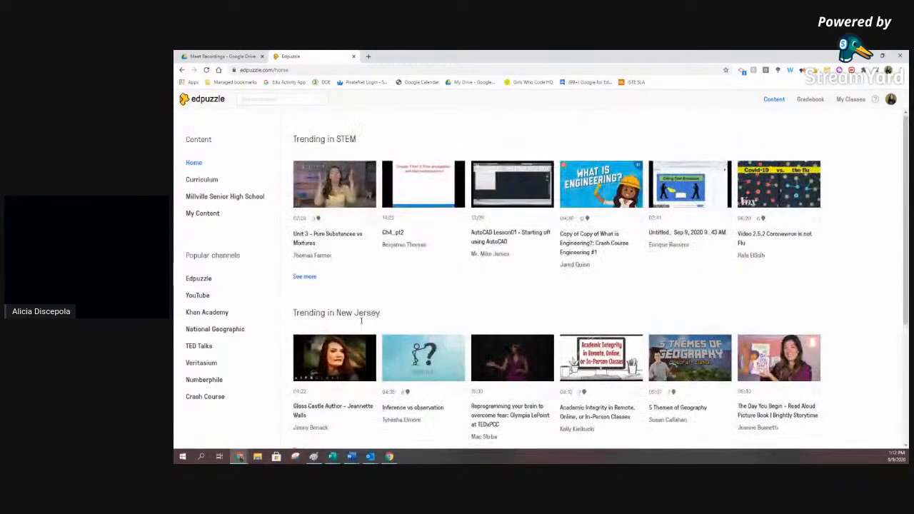
- Browse the middle school curriculum down through Electives and Computer Literacy to the Google Application videos
{"action": "left_click", "coordinate": [200, 183]}
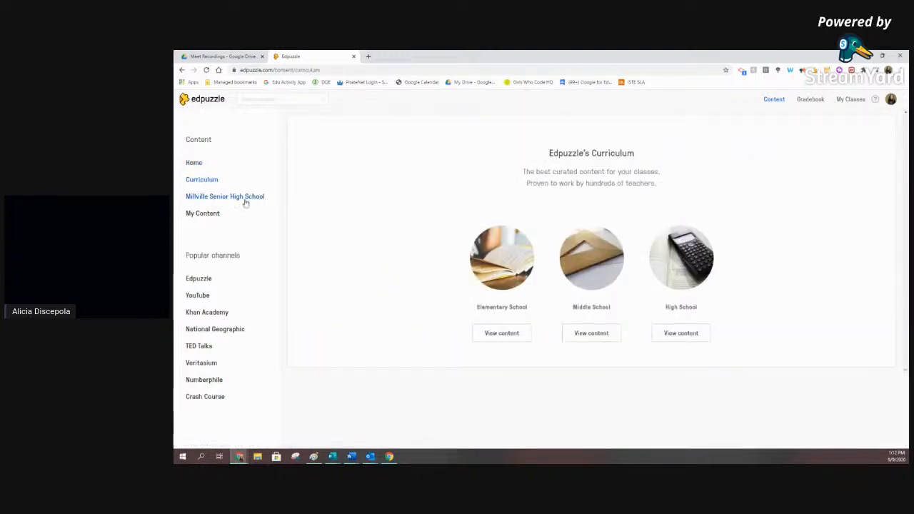
{"action": "left_click", "coordinate": [605, 331]}
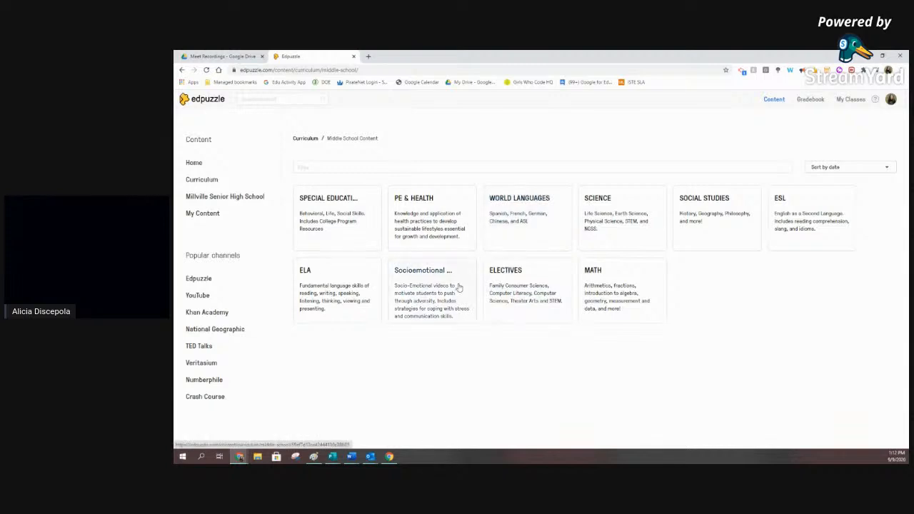
{"action": "left_click", "coordinate": [511, 304]}
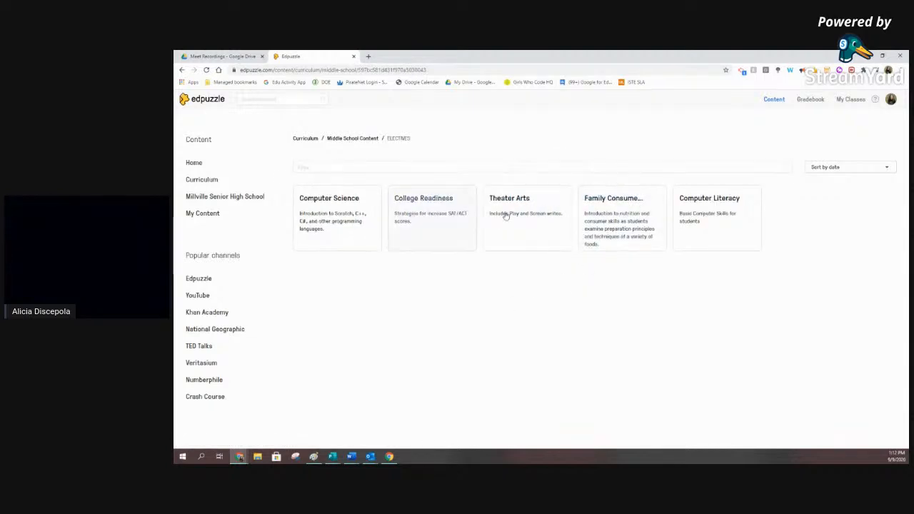
{"action": "left_click", "coordinate": [693, 209]}
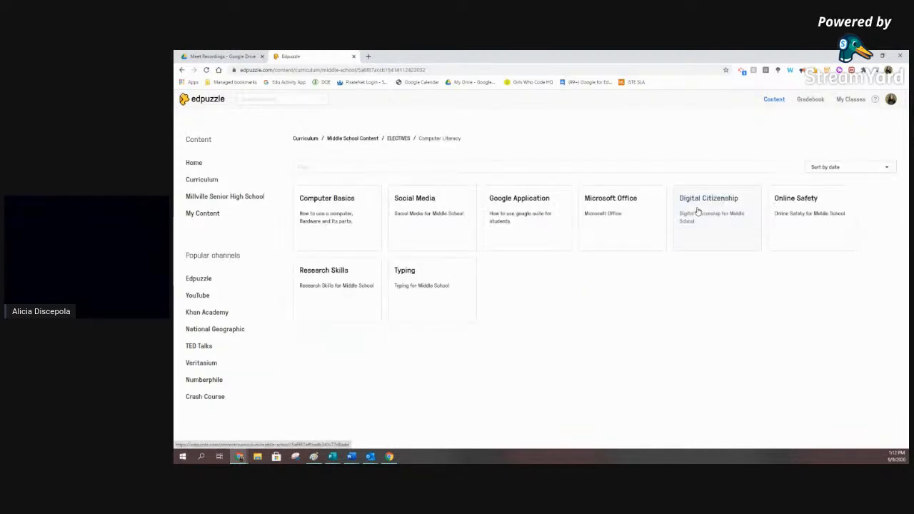
{"action": "left_click", "coordinate": [518, 211]}
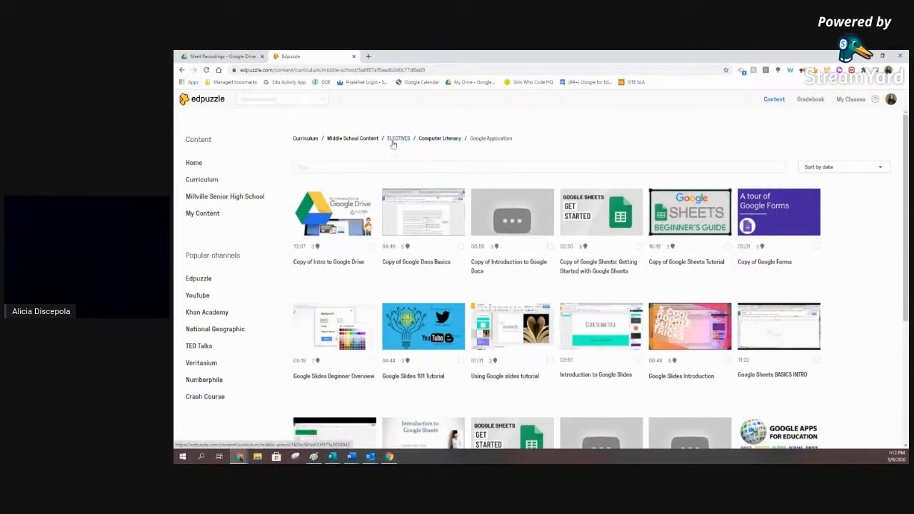
- Filter the Millville Senior High School content by History/Social Studies and browse the videos
{"action": "left_click", "coordinate": [195, 201]}
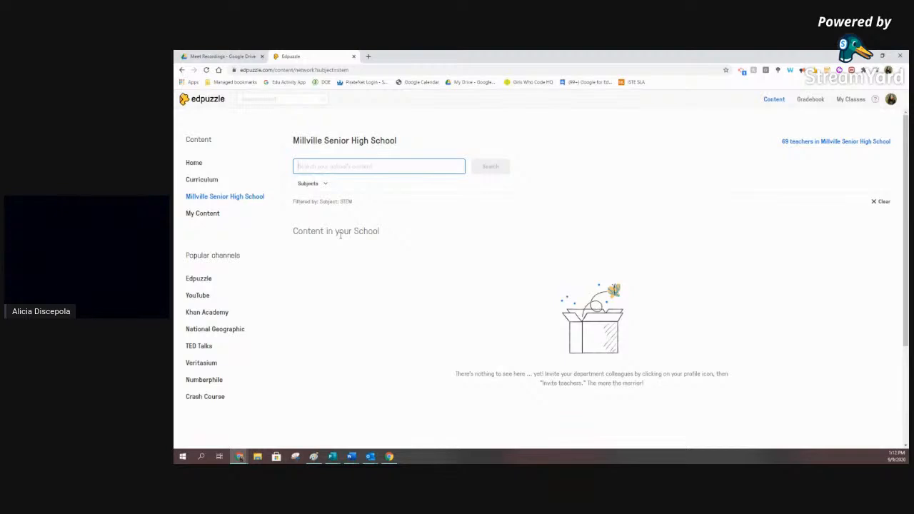
{"action": "left_click", "coordinate": [326, 184]}
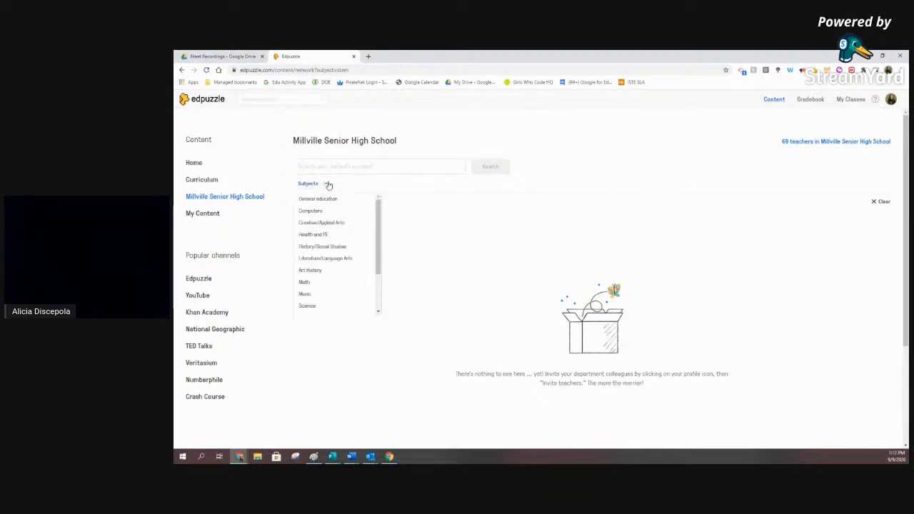
{"action": "left_click", "coordinate": [320, 247]}
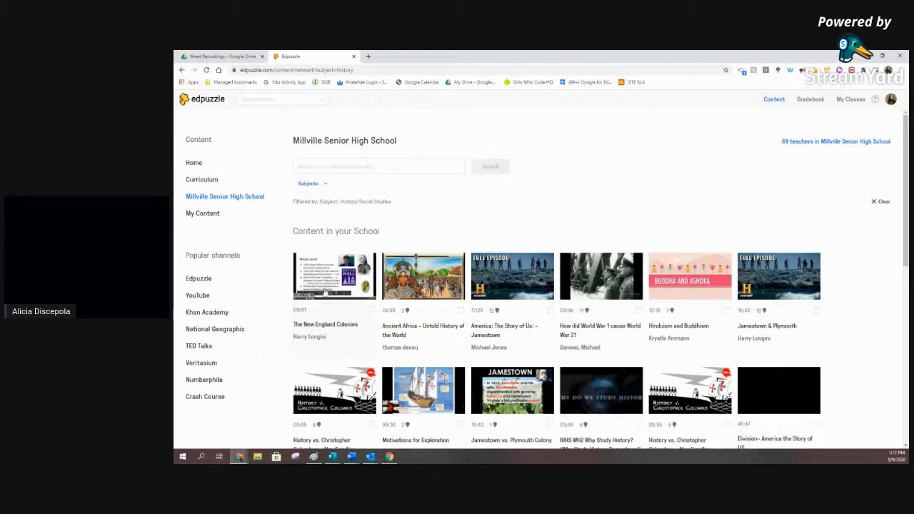
{"action": "scroll", "coordinate": [551, 327], "scroll_direction": "down", "scroll_amount": 3}
{"action": "scroll", "coordinate": [551, 327], "scroll_direction": "down", "scroll_amount": 10}
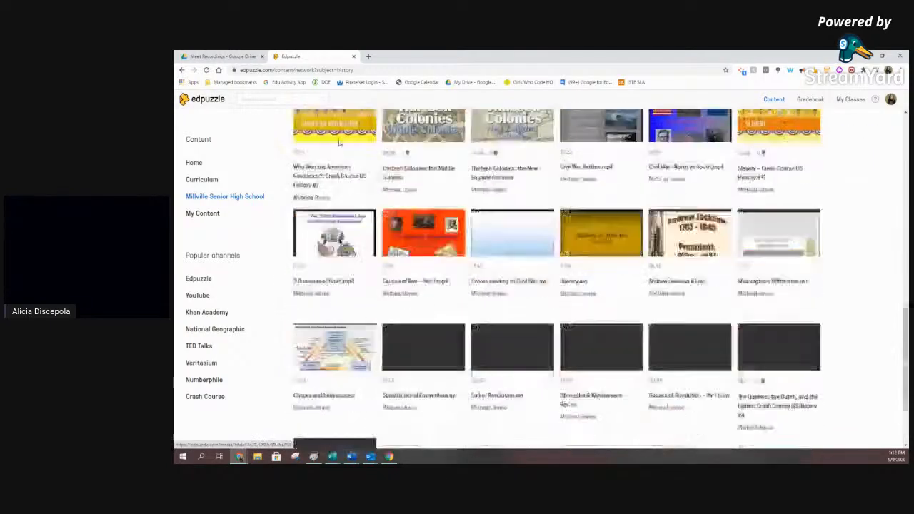
{"action": "scroll", "coordinate": [418, 207], "scroll_direction": "up", "scroll_amount": 15}
- Change the school content's subject filter to Math and browse the videos
{"action": "left_click", "coordinate": [325, 184]}
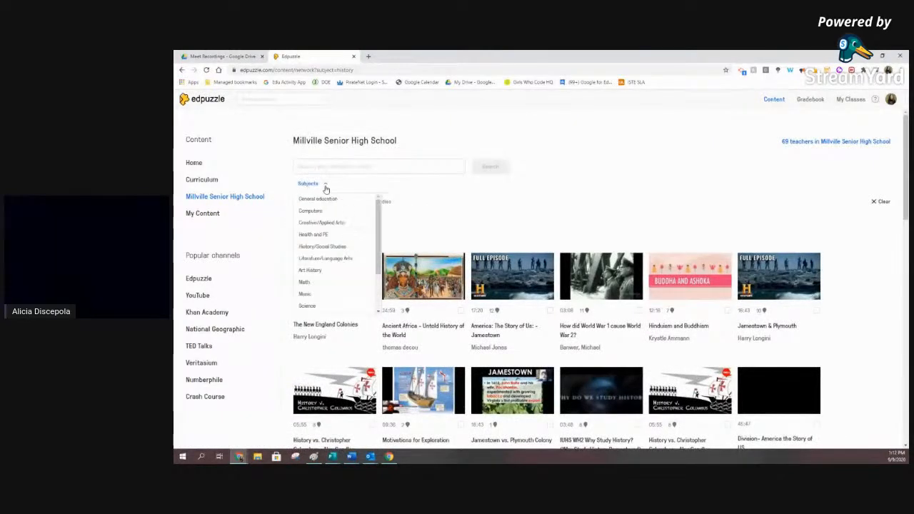
{"action": "left_click", "coordinate": [325, 283]}
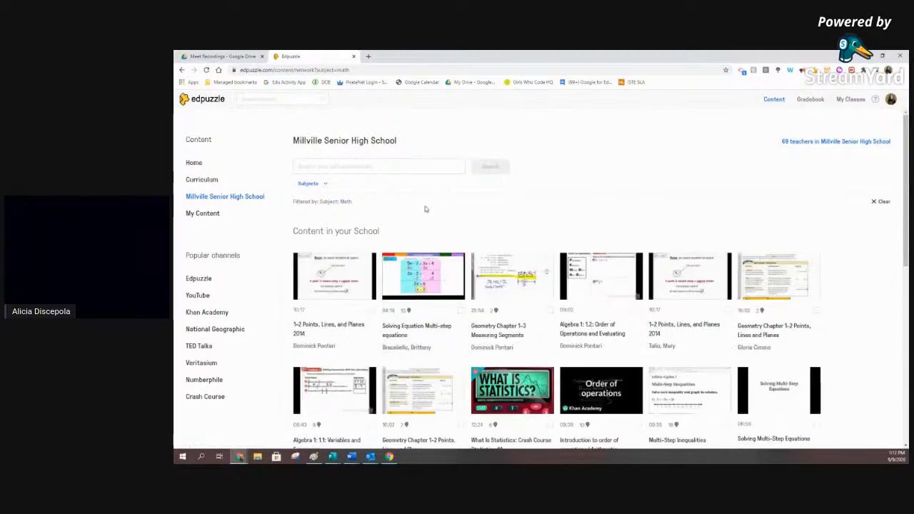
{"action": "scroll", "coordinate": [441, 233], "scroll_direction": "down", "scroll_amount": 15}
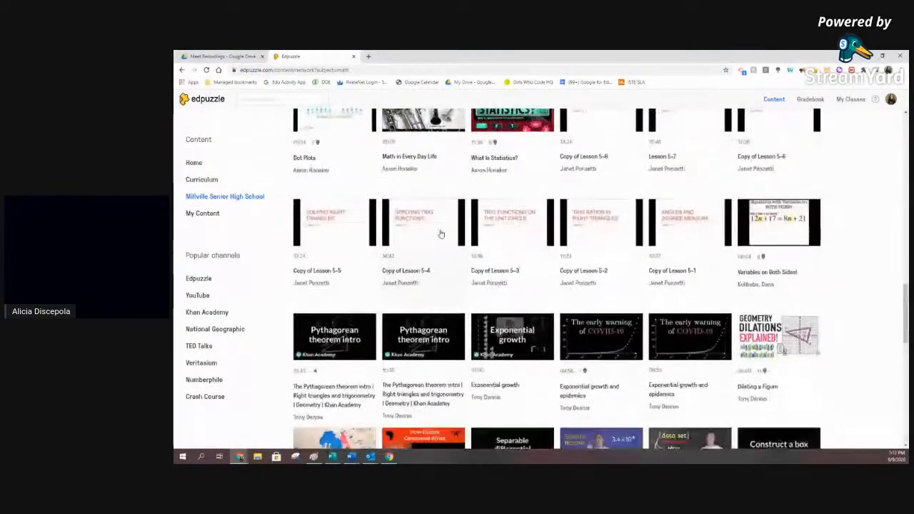
{"action": "scroll", "coordinate": [440, 233], "scroll_direction": "down", "scroll_amount": 10}
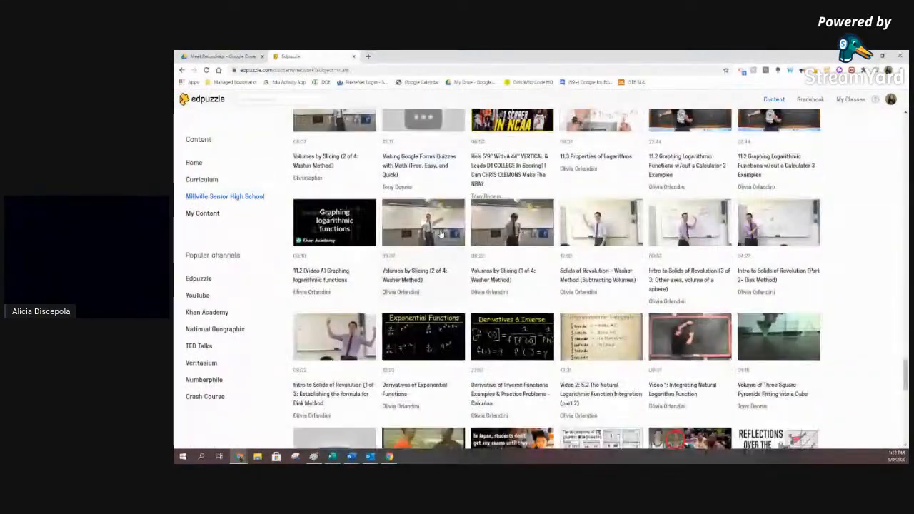
{"action": "scroll", "coordinate": [440, 233], "scroll_direction": "up", "scroll_amount": 20}
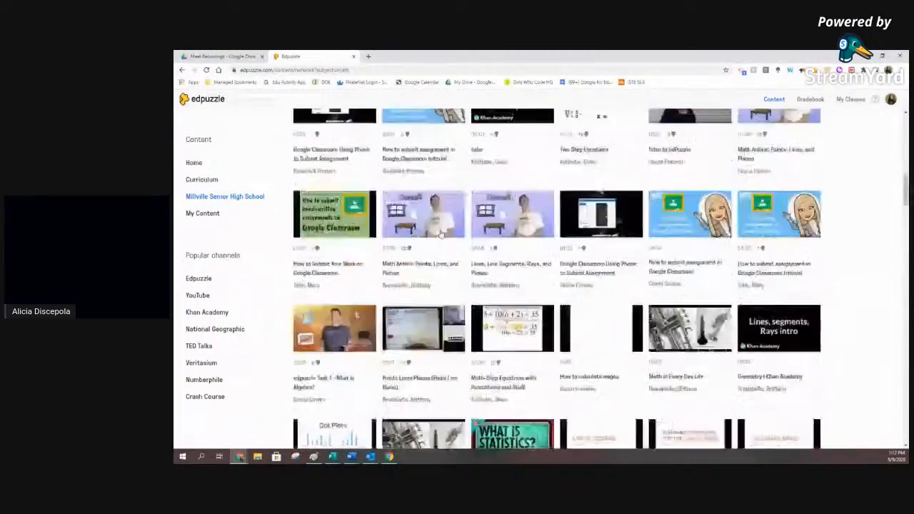
- Look through the remaining subject filter options and the search field for the school's content
{"action": "left_click", "coordinate": [312, 184]}
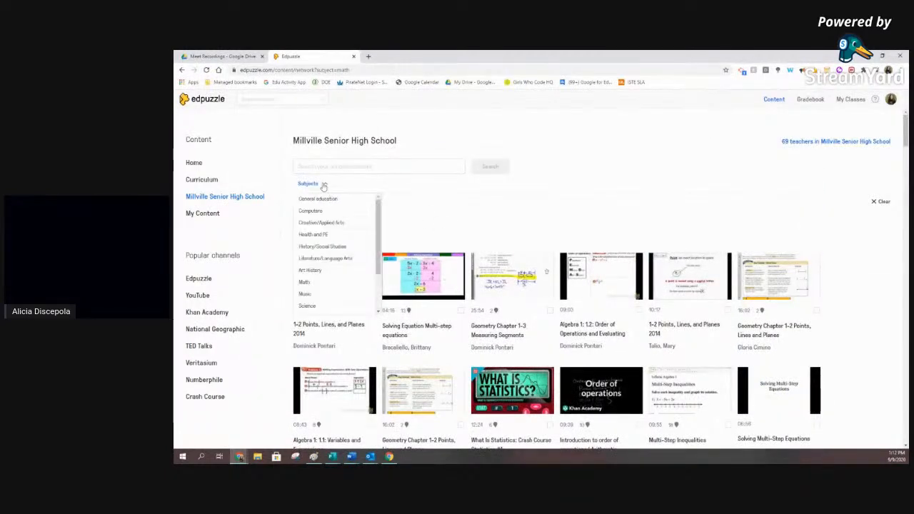
{"action": "scroll", "coordinate": [335, 257], "scroll_direction": "down", "scroll_amount": 2}
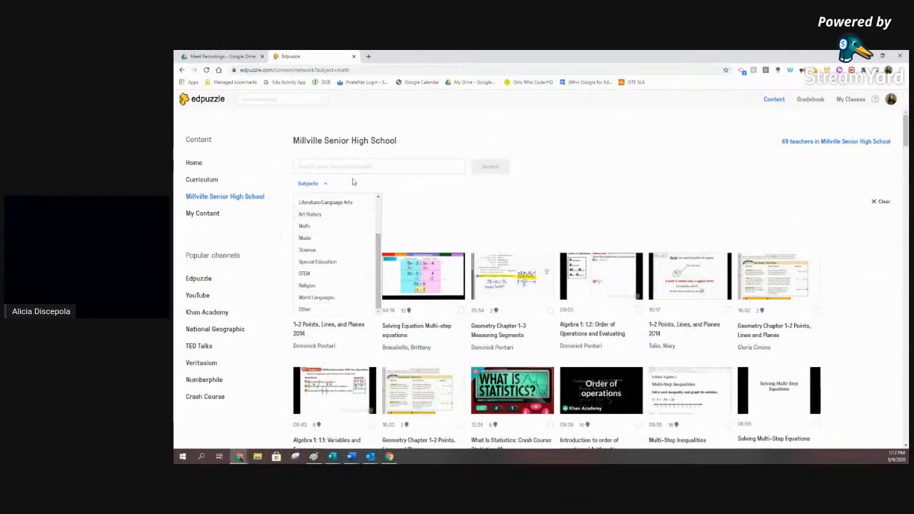
{"action": "left_click", "coordinate": [332, 169]}
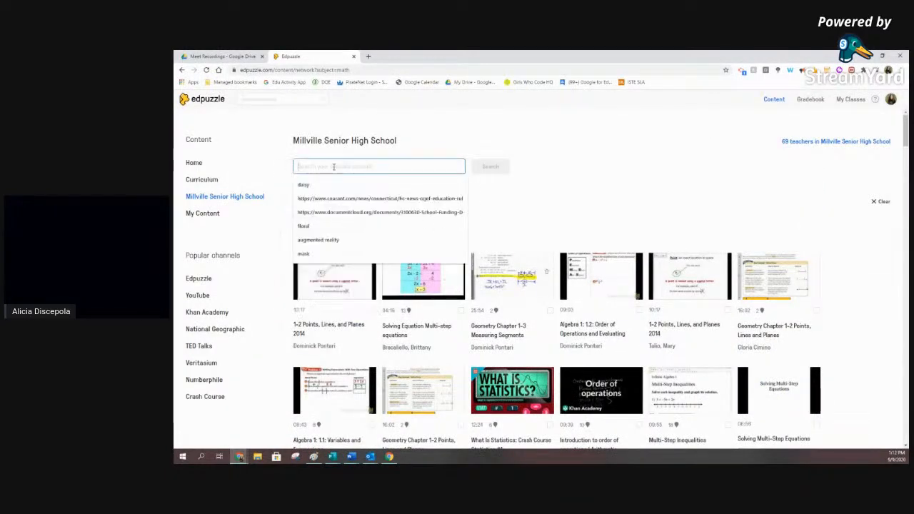
{"action": "left_click", "coordinate": [528, 197]}
{"action": "left_click", "coordinate": [354, 165]}
{"action": "left_click", "coordinate": [551, 197]}
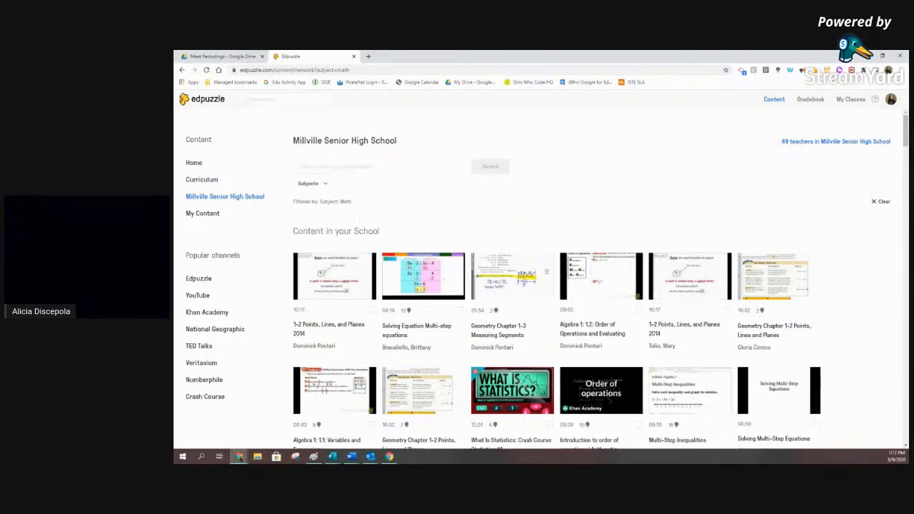
- Open My Content and view the actions available for the Mae Jemison video, leaving it unselected
{"action": "left_click", "coordinate": [203, 216]}
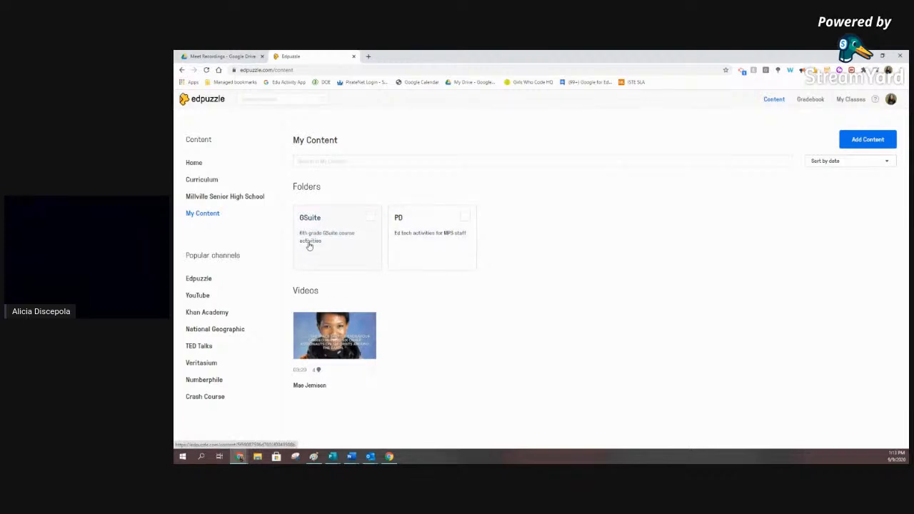
{"action": "left_click", "coordinate": [372, 371]}
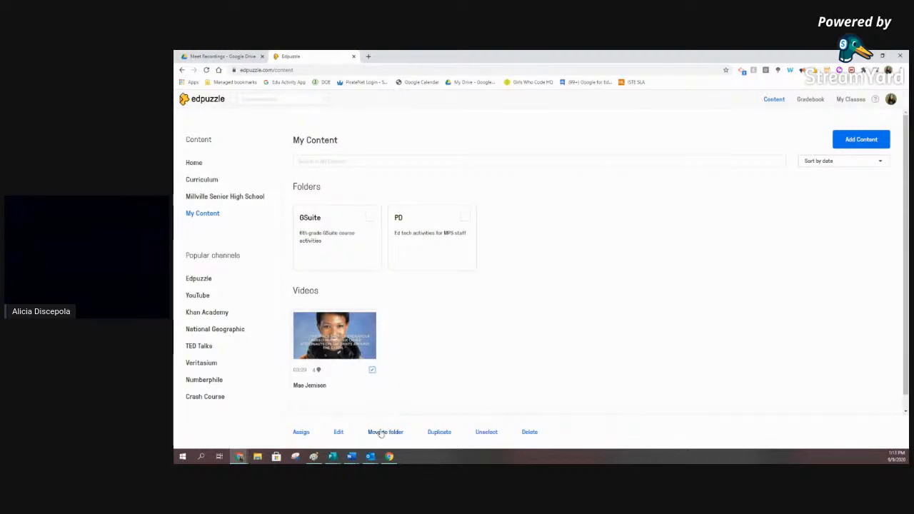
{"action": "left_click", "coordinate": [372, 371]}
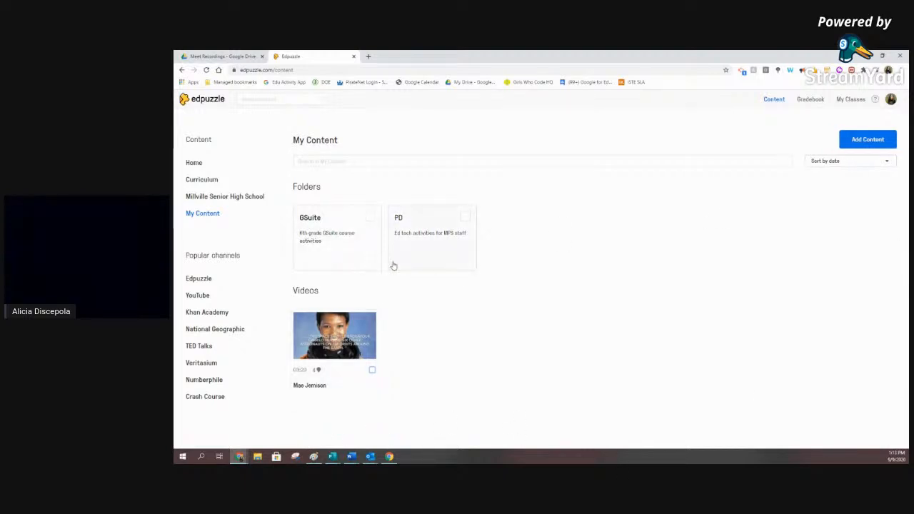
- Switch to the Meet Recordings folder in Google Drive, open the LiveMeetDocumentCamera0820 recording, pause it and download it
{"action": "left_click", "coordinate": [870, 146]}
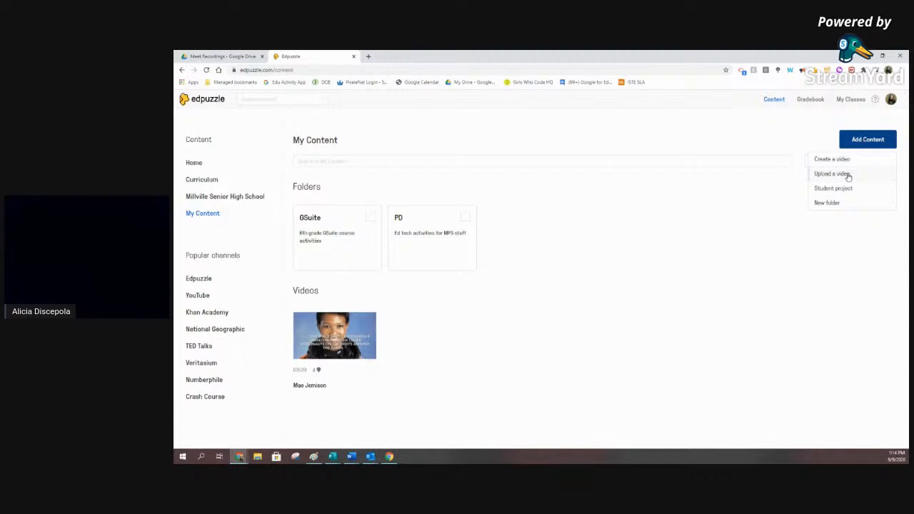
{"action": "left_click", "coordinate": [219, 56]}
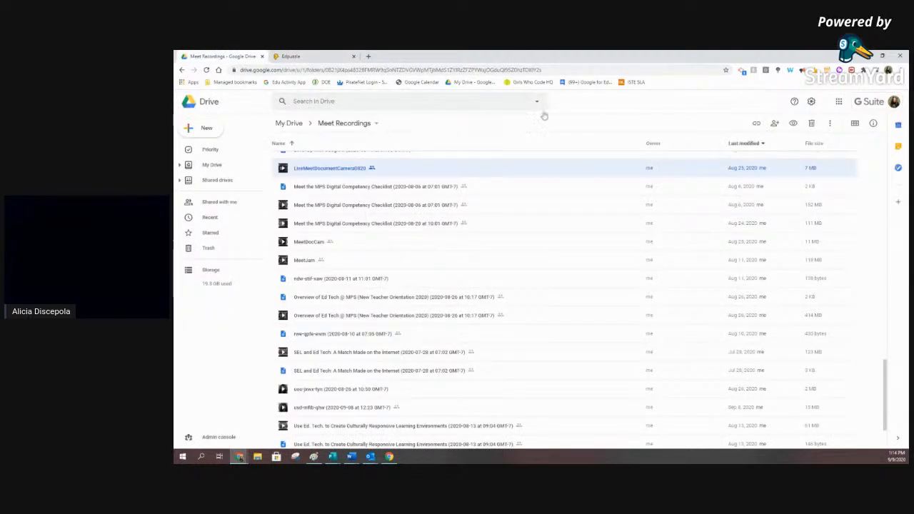
{"action": "left_click", "coordinate": [282, 56]}
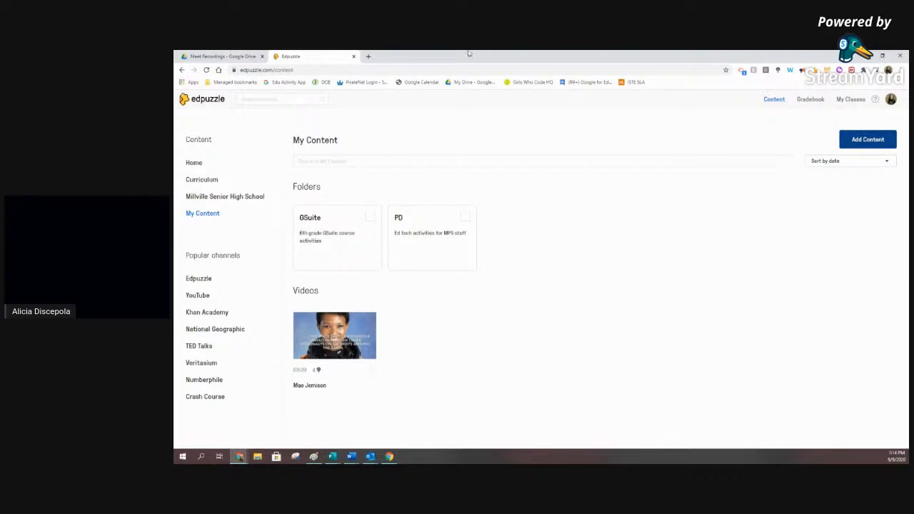
{"action": "left_click", "coordinate": [243, 56]}
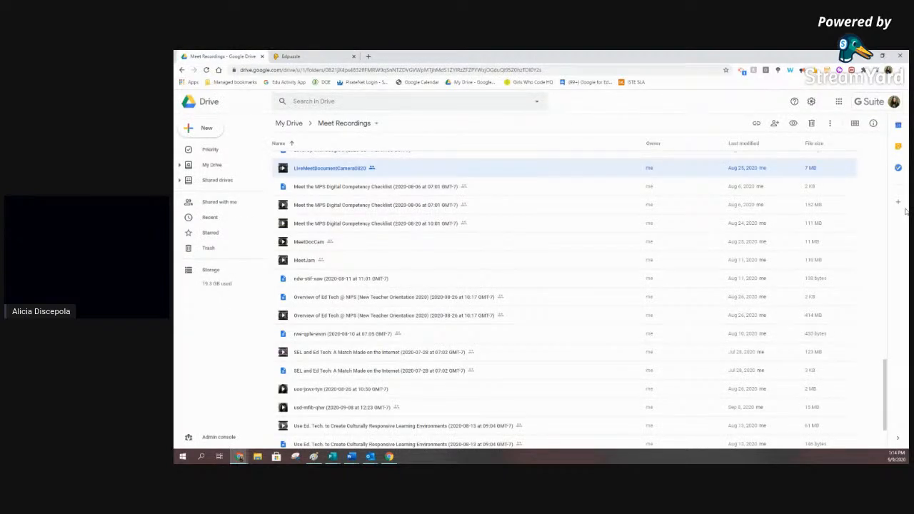
{"action": "double_click", "coordinate": [332, 168]}
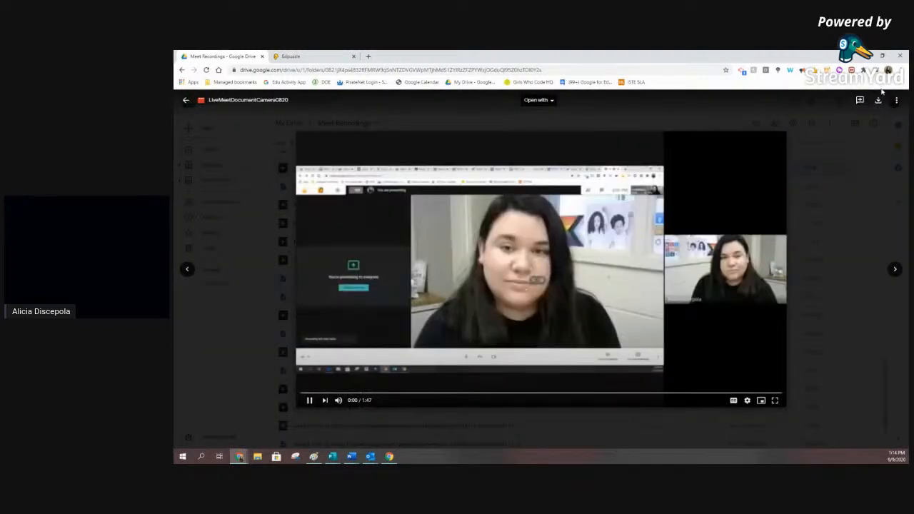
{"action": "left_click", "coordinate": [309, 400]}
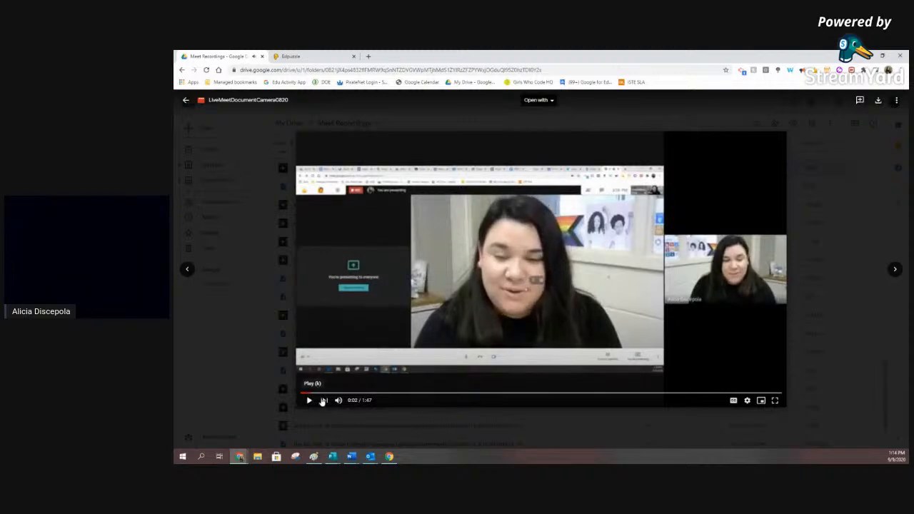
{"action": "left_click", "coordinate": [878, 102]}
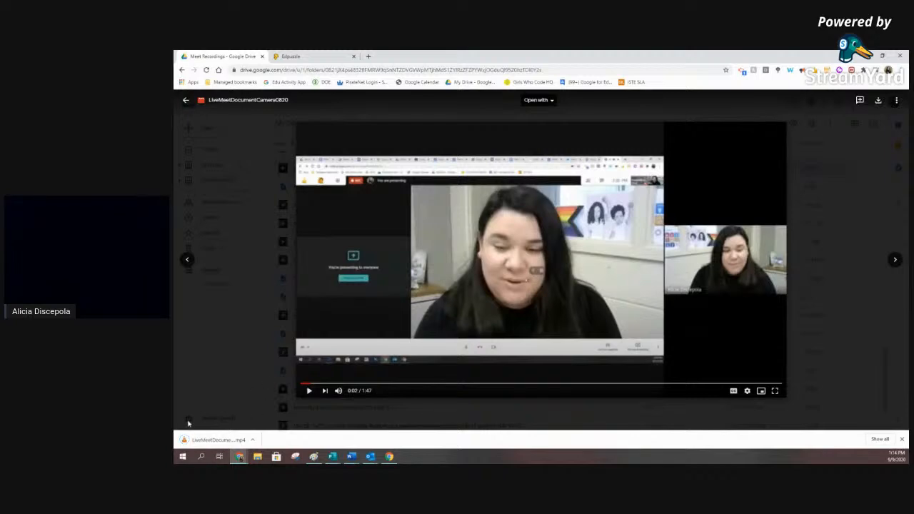
- Return to Edpuzzle and open the page for uploading a video to My Content
{"action": "left_click", "coordinate": [306, 56]}
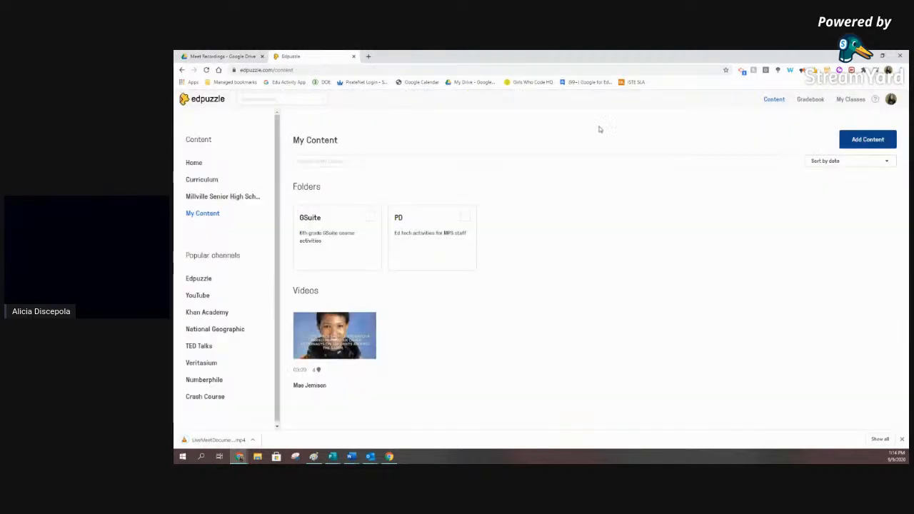
{"action": "left_click", "coordinate": [860, 142]}
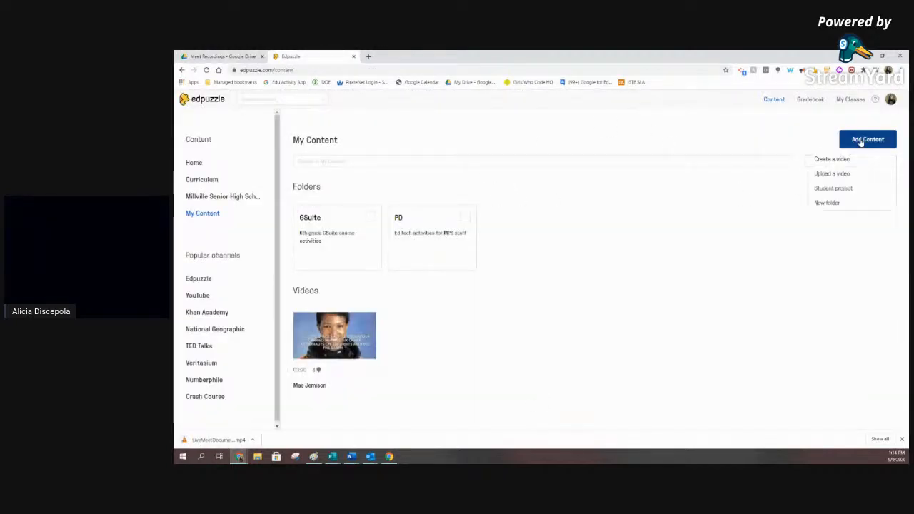
{"action": "left_click", "coordinate": [840, 173]}
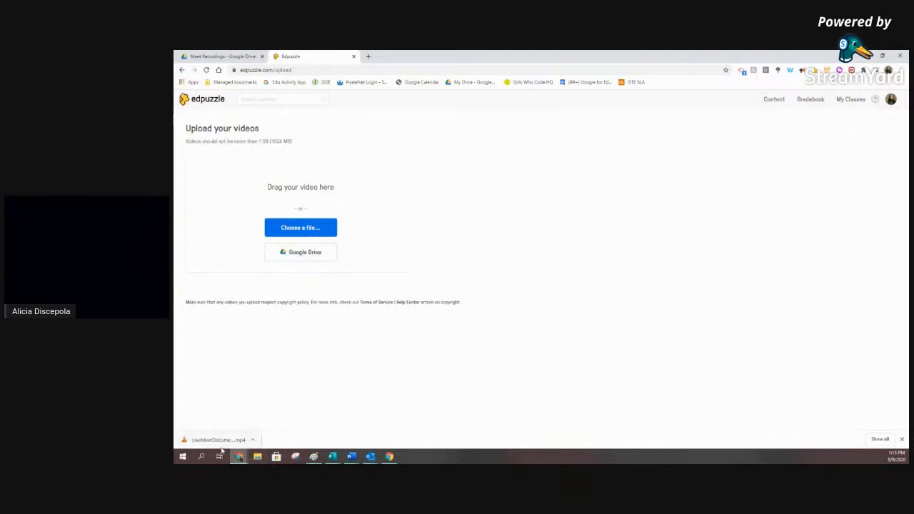
- Try to drop the downloaded LiveMeetDocumentCamera0820 video onto the upload area, closing the video tabs that open instead
{"action": "left_click_drag", "start_coordinate": [222, 443], "coordinate": [298, 197]}
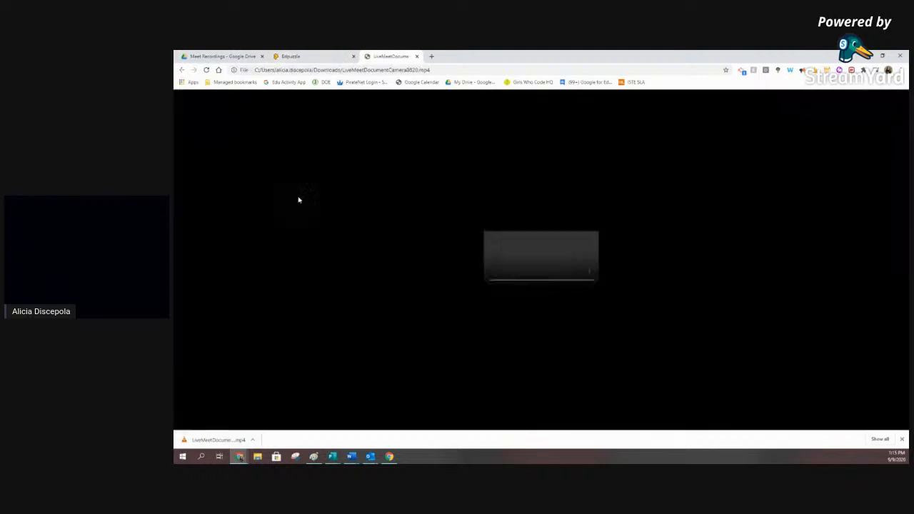
{"action": "left_click", "coordinate": [304, 379]}
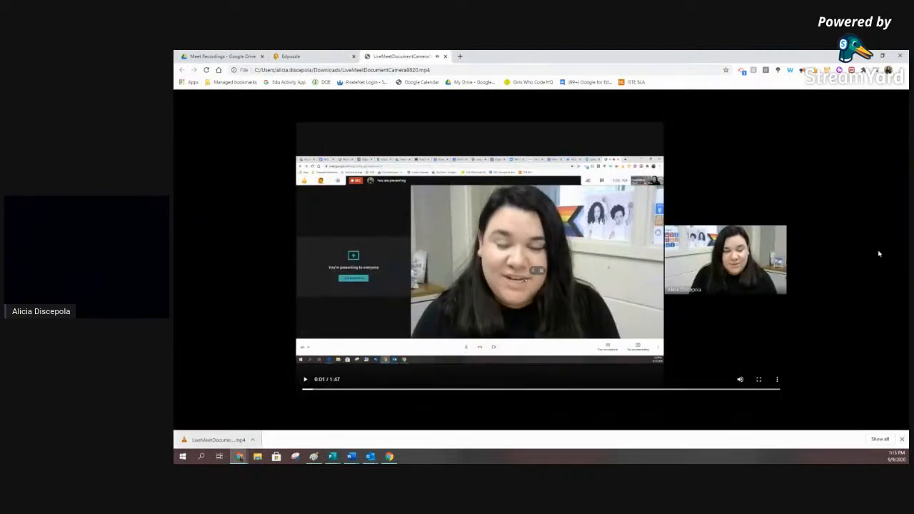
{"action": "left_click", "coordinate": [445, 56]}
{"action": "left_click_drag", "start_coordinate": [214, 440], "coordinate": [219, 192]}
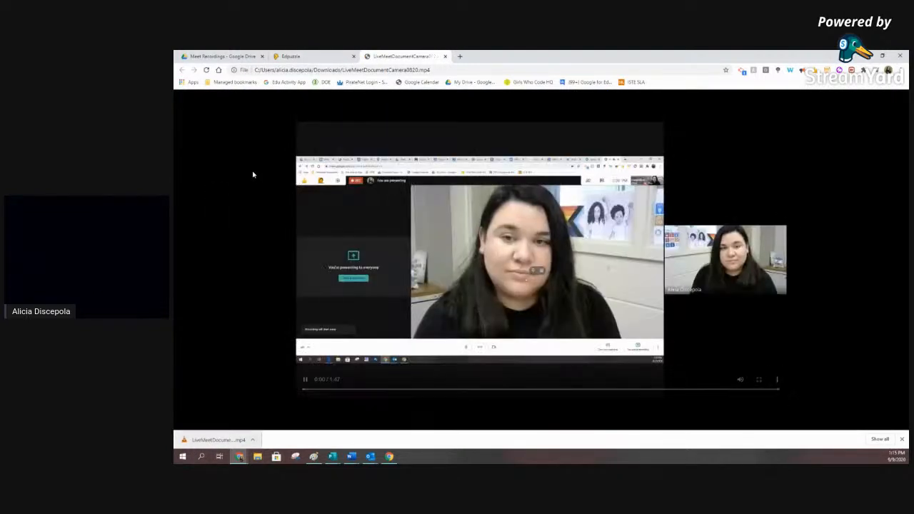
{"action": "left_click", "coordinate": [444, 57]}
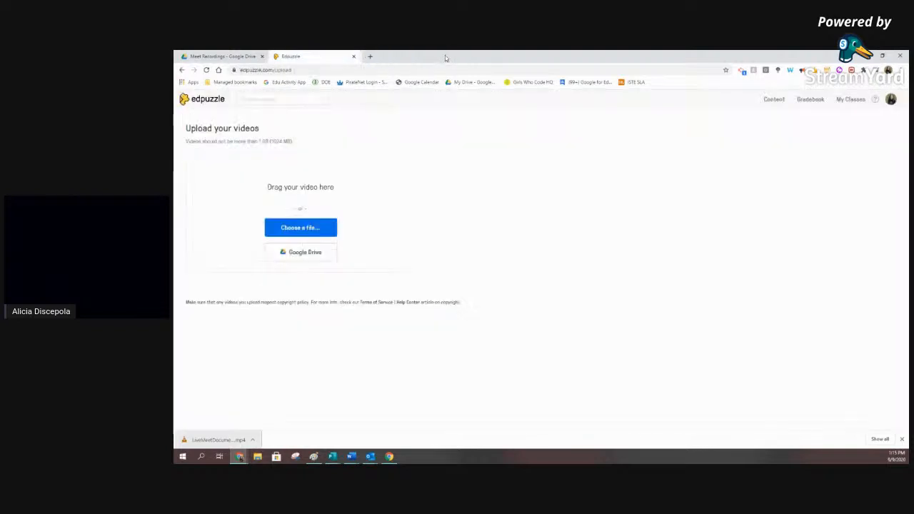
- Choose Google Drive as the upload source and search its videos for "livedocumentcam"
{"action": "left_click", "coordinate": [294, 251]}
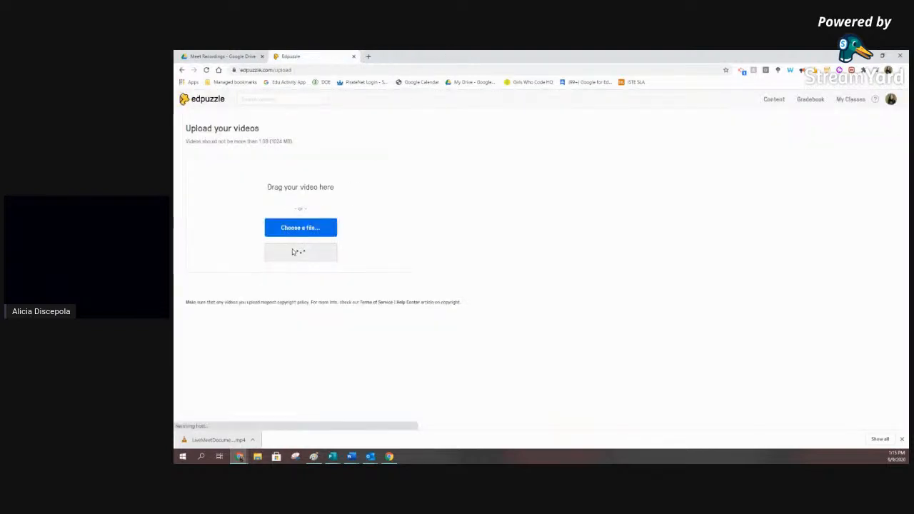
{"action": "left_click", "coordinate": [251, 320]}
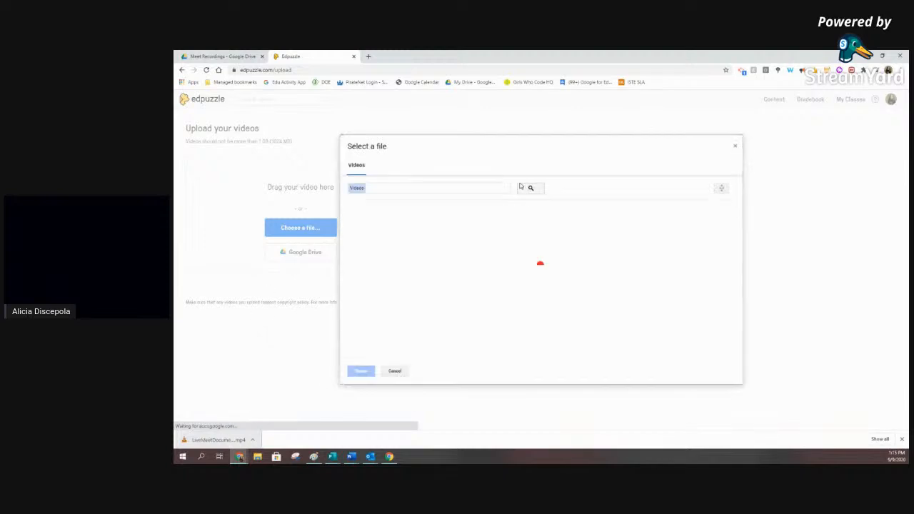
{"action": "type", "text": "l"}
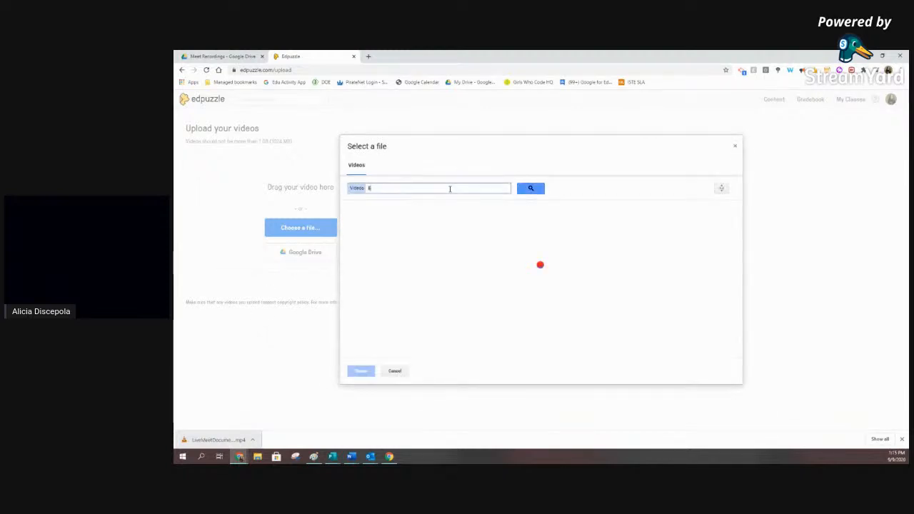
{"action": "type", "text": "ivedocumentcam"}
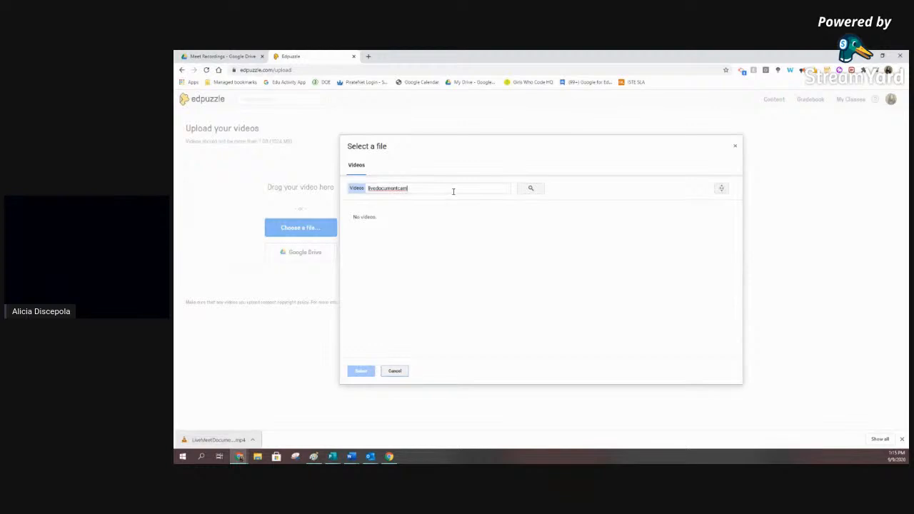
- Search the Drive videos for "documentcamera", upload LiveMeetDocumentCamera0820 to My Content and dismiss the downloads bar
{"action": "left_click_drag", "start_coordinate": [453, 187], "coordinate": [395, 190]}
{"action": "key", "text": "BackSpace"}
{"action": "key", "text": "Return"}
{"action": "left_click_drag", "start_coordinate": [385, 189], "coordinate": [361, 191]}
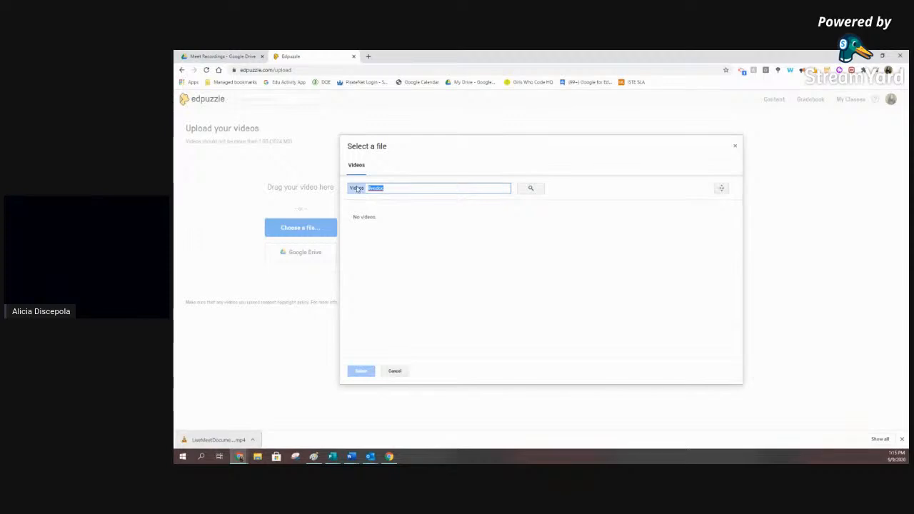
{"action": "type", "text": "documentcamera"}
{"action": "key", "text": "Return"}
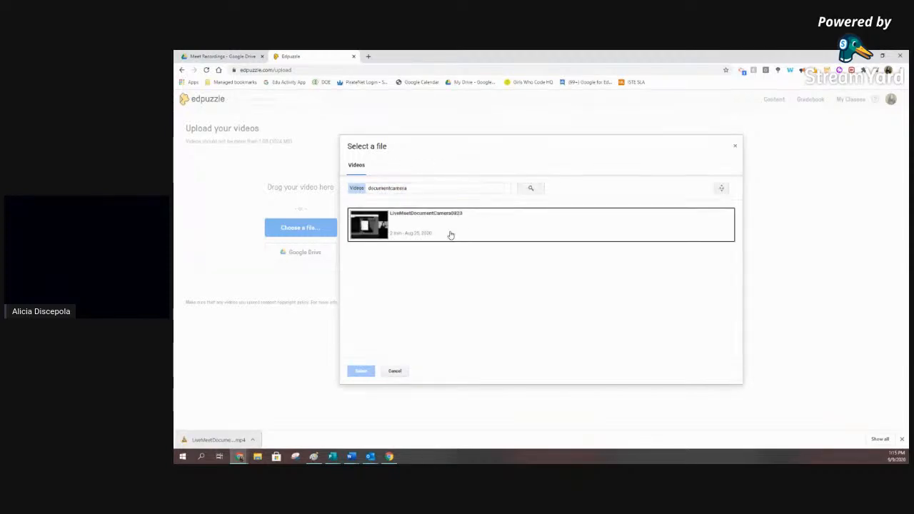
{"action": "left_click", "coordinate": [384, 238]}
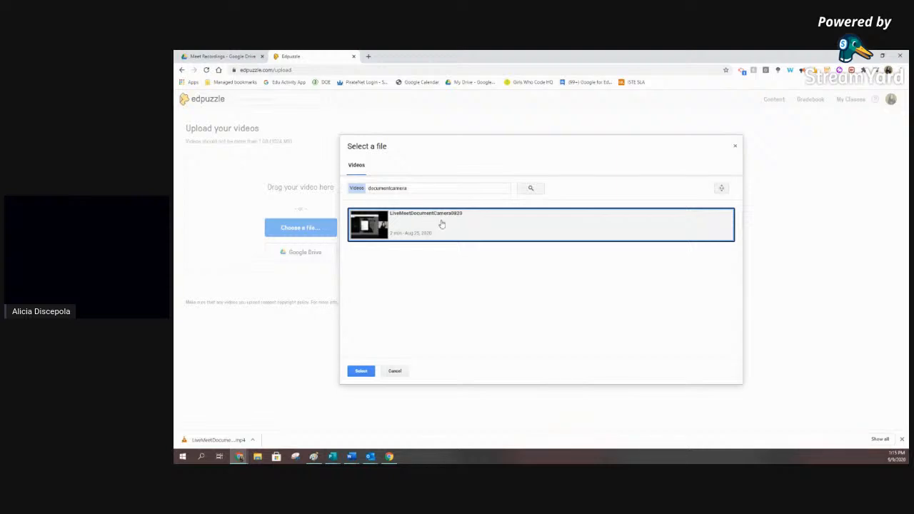
{"action": "left_click", "coordinate": [364, 371]}
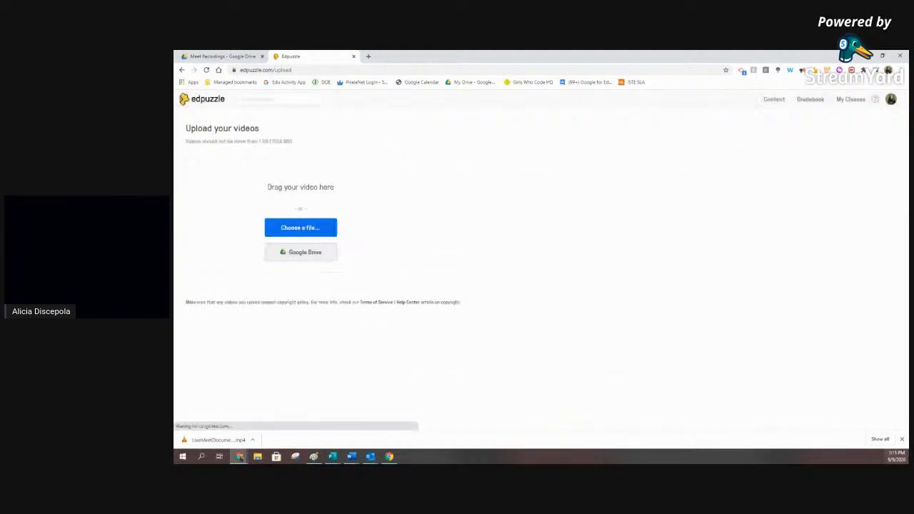
{"action": "left_click", "coordinate": [902, 440]}
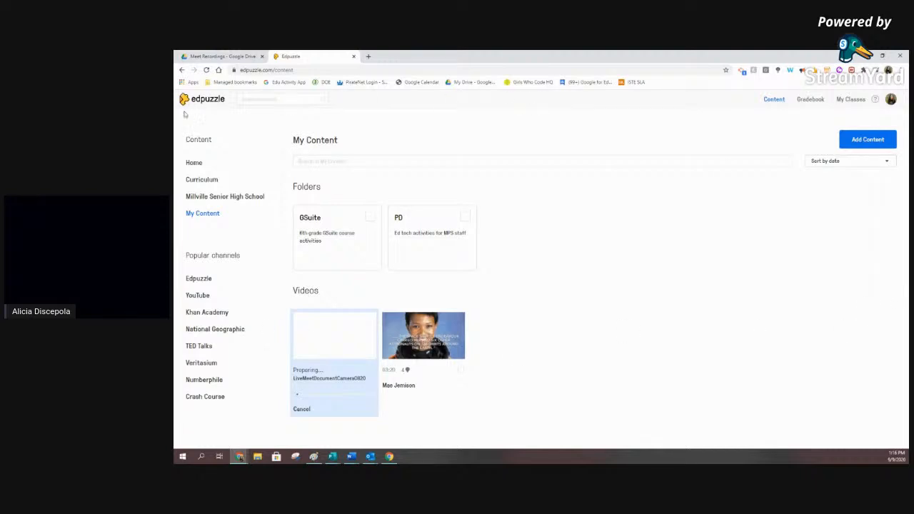
- Open the YouTube channel in Edpuzzle and bring the browser window playing Top 5 Failed Google X Projects! into view
{"action": "left_click", "coordinate": [200, 163]}
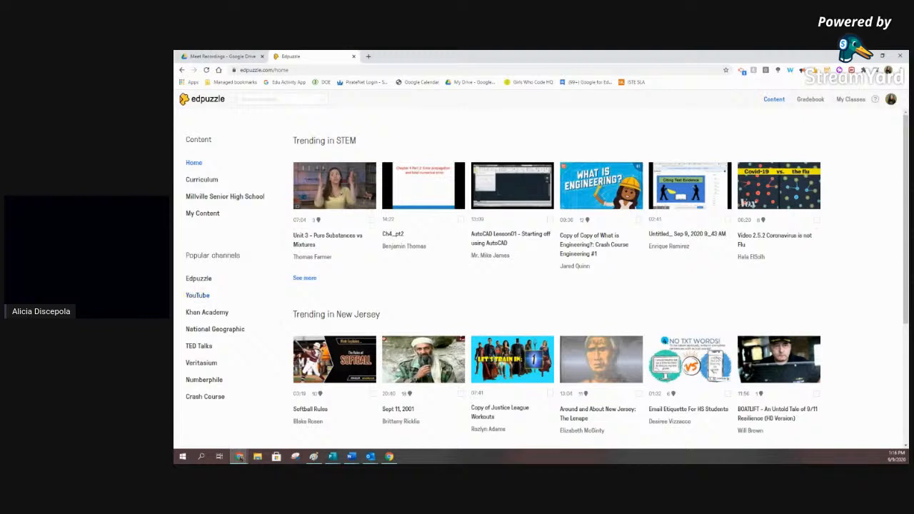
{"action": "left_click", "coordinate": [202, 296]}
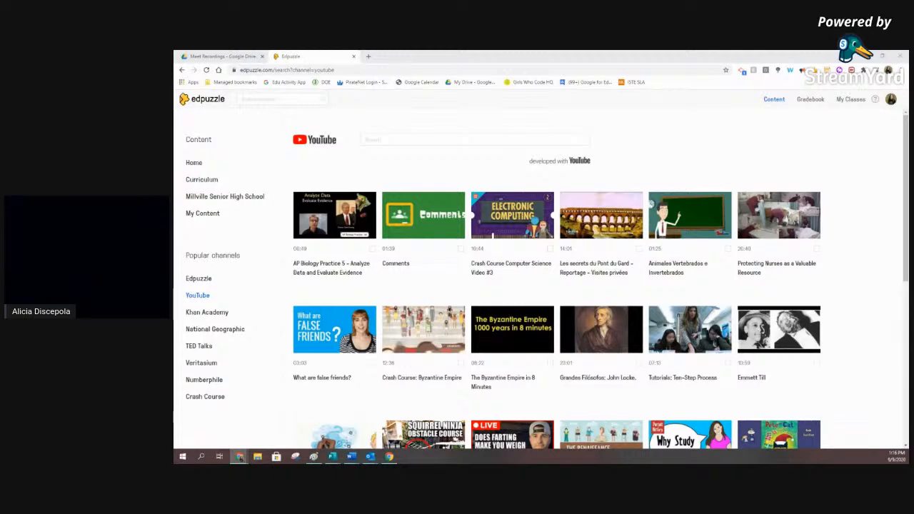
{"action": "left_click_drag", "start_coordinate": [514, 109], "coordinate": [173, 113]}
{"action": "left_click_drag", "start_coordinate": [174, 107], "coordinate": [516, 98]}
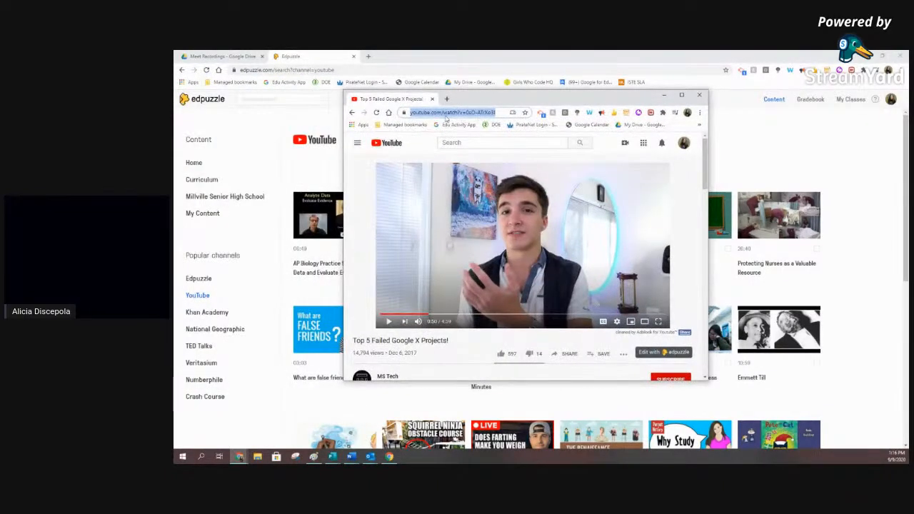
- Copy the address of the Top 5 Failed Google X Projects! video and load it through Edpuzzle's YouTube search
{"action": "right_click", "coordinate": [449, 116]}
{"action": "left_click", "coordinate": [468, 170]}
{"action": "left_click", "coordinate": [665, 95]}
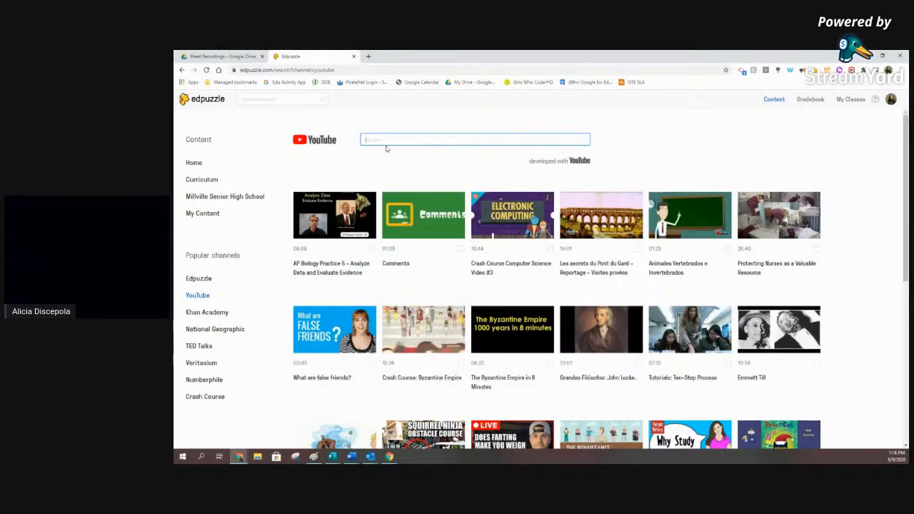
{"action": "key", "text": "ctrl+v"}
{"action": "key", "text": "Return"}
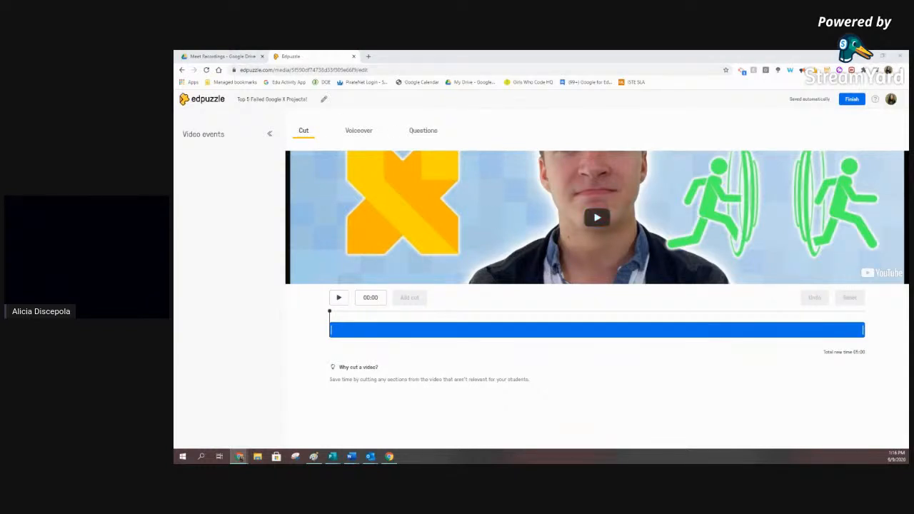
- Bring the YouTube video window back to look at its Edit with edpuzzle option, and return to the Edpuzzle editor
{"action": "key", "text": "alt+Tab"}
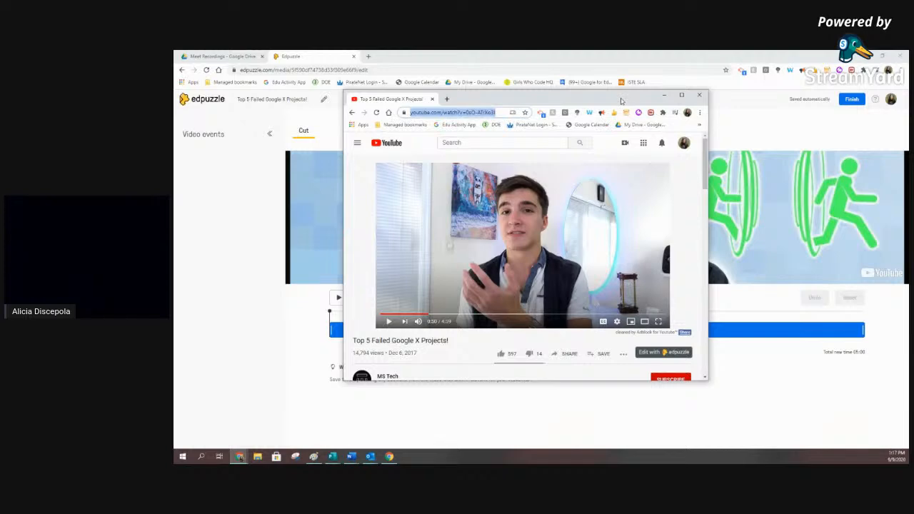
{"action": "left_click_drag", "start_coordinate": [630, 93], "coordinate": [500, 104]}
{"action": "left_click", "coordinate": [531, 107]}
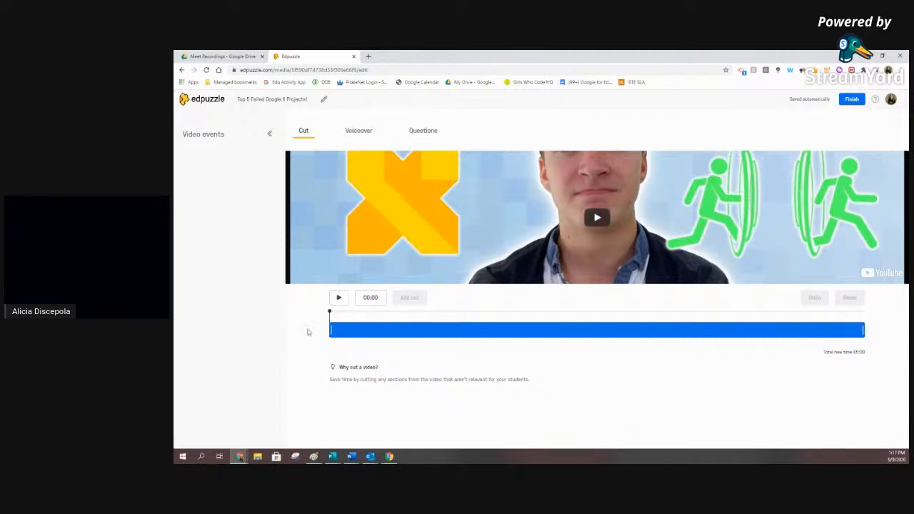
- Play the opening seconds, try trimming the video's end to about 00:09, and restore the full length
{"action": "left_click", "coordinate": [339, 329]}
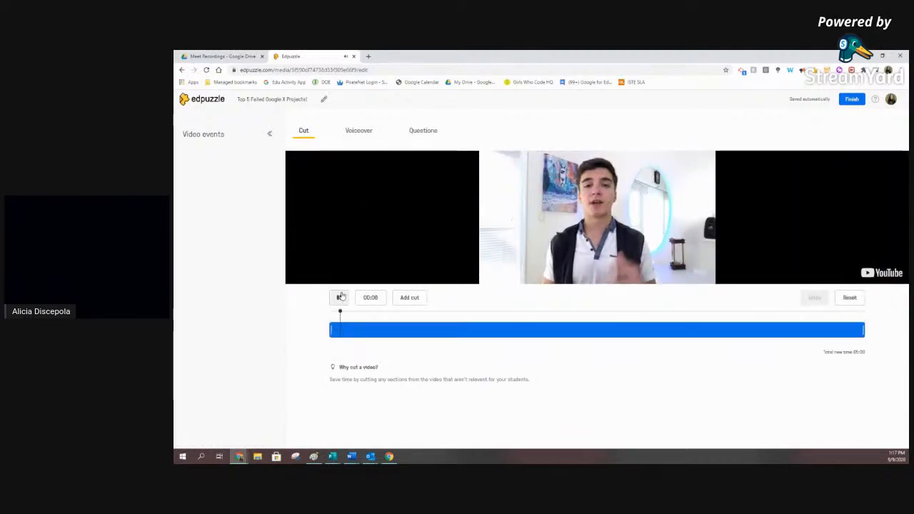
{"action": "left_click", "coordinate": [341, 297]}
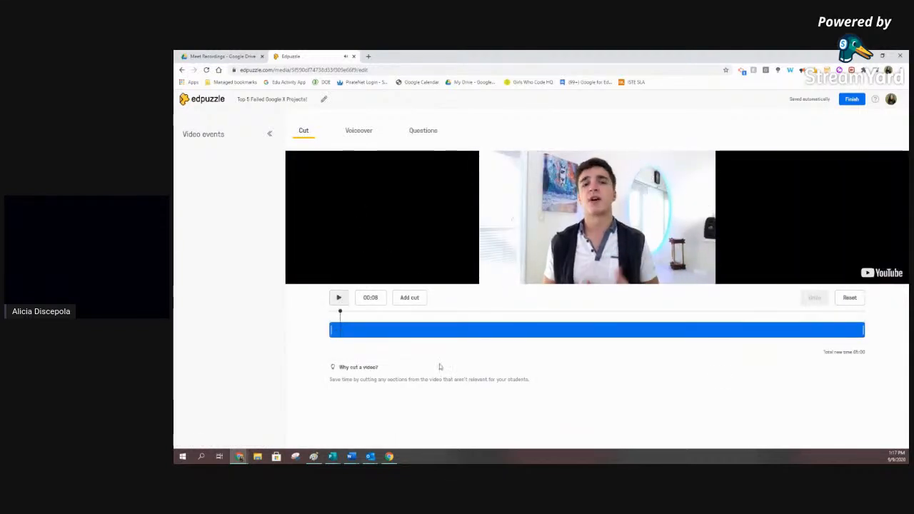
{"action": "left_click_drag", "start_coordinate": [863, 329], "coordinate": [346, 343]}
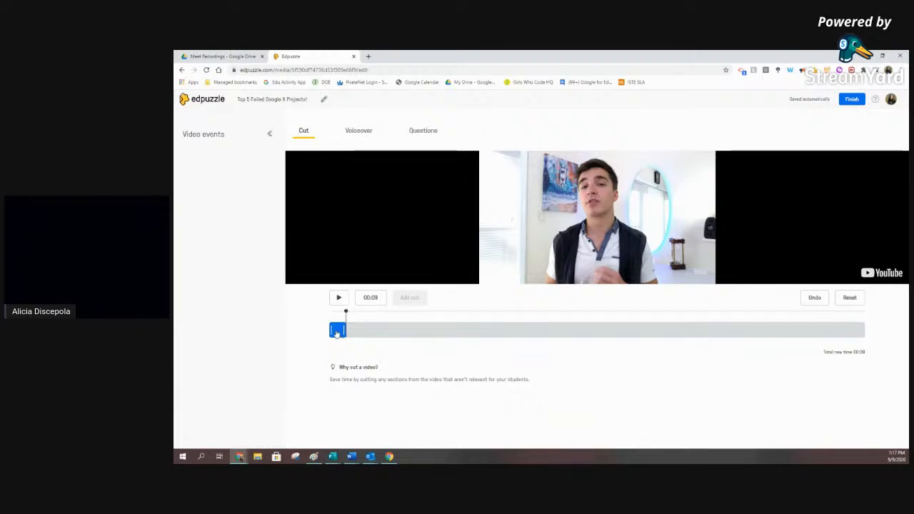
{"action": "left_click_drag", "start_coordinate": [342, 329], "coordinate": [864, 329]}
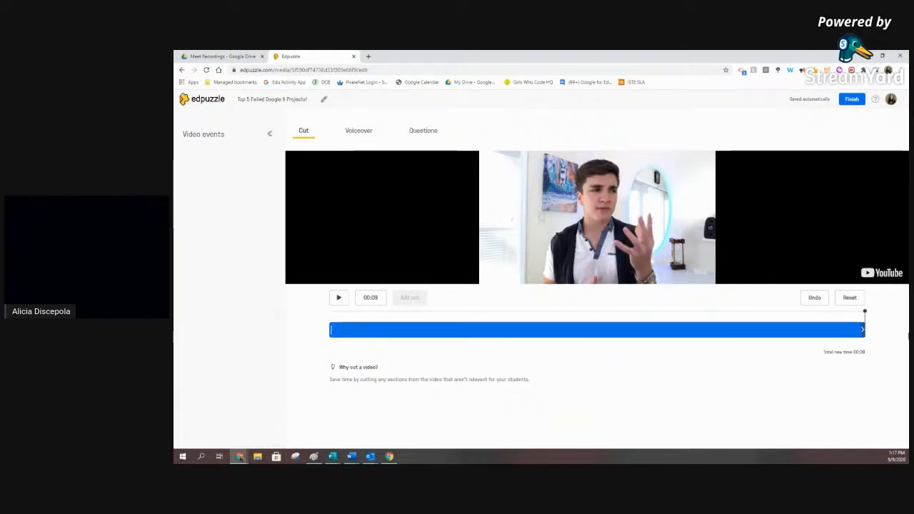
{"action": "left_click", "coordinate": [343, 332]}
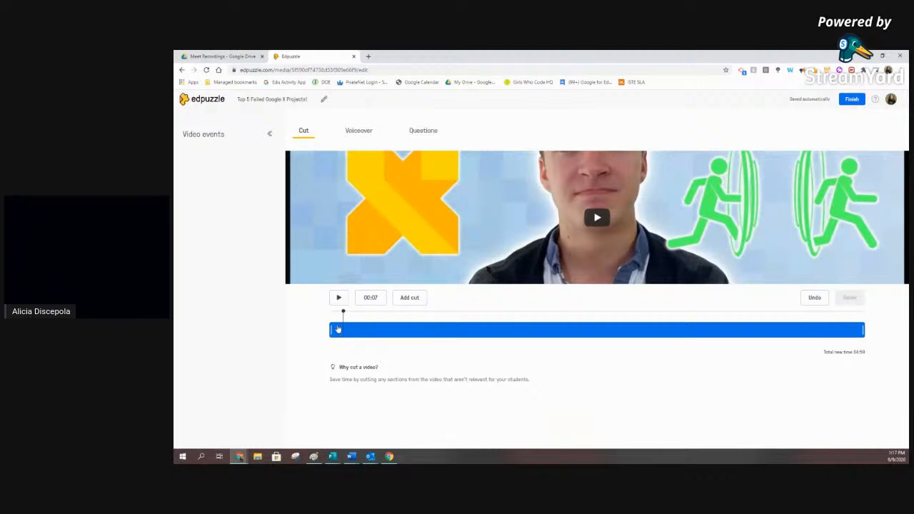
- Trim the beginning of the video so that it starts at about 00:09
{"action": "left_click_drag", "start_coordinate": [330, 329], "coordinate": [345, 330]}
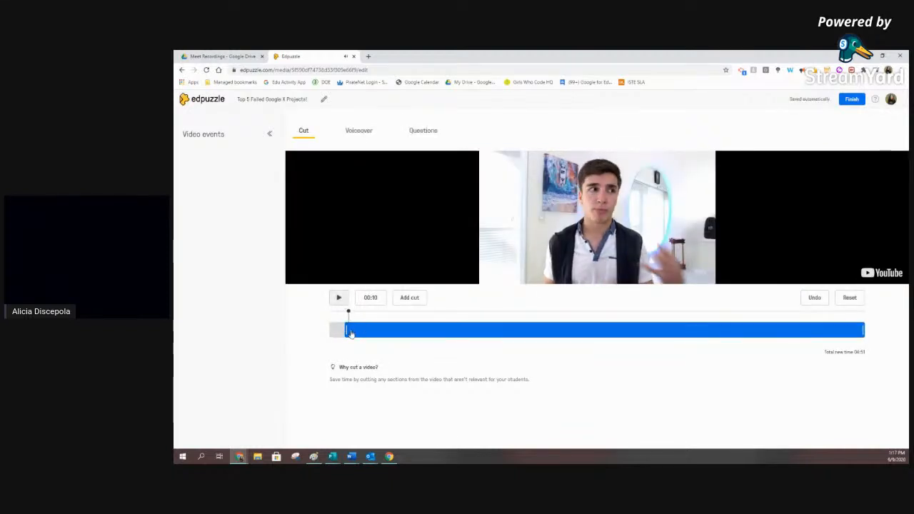
{"action": "left_click_drag", "start_coordinate": [346, 332], "coordinate": [349, 330]}
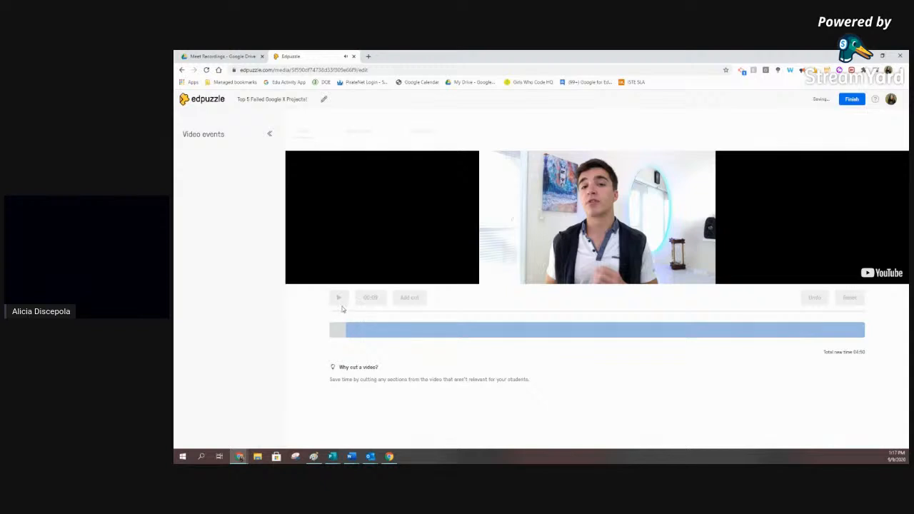
{"action": "left_click", "coordinate": [339, 300]}
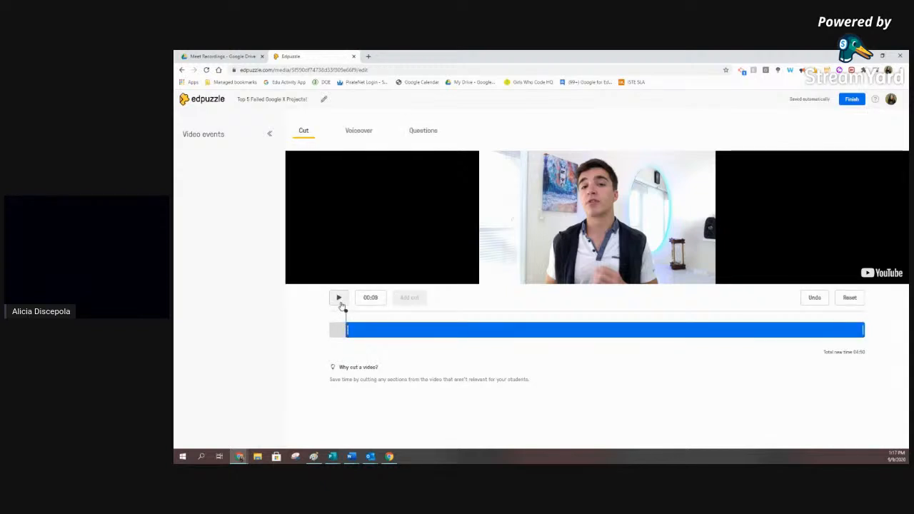
- Try adding a cut with the second segment starting at 01:47, and reset all cuts
{"action": "left_click", "coordinate": [404, 298]}
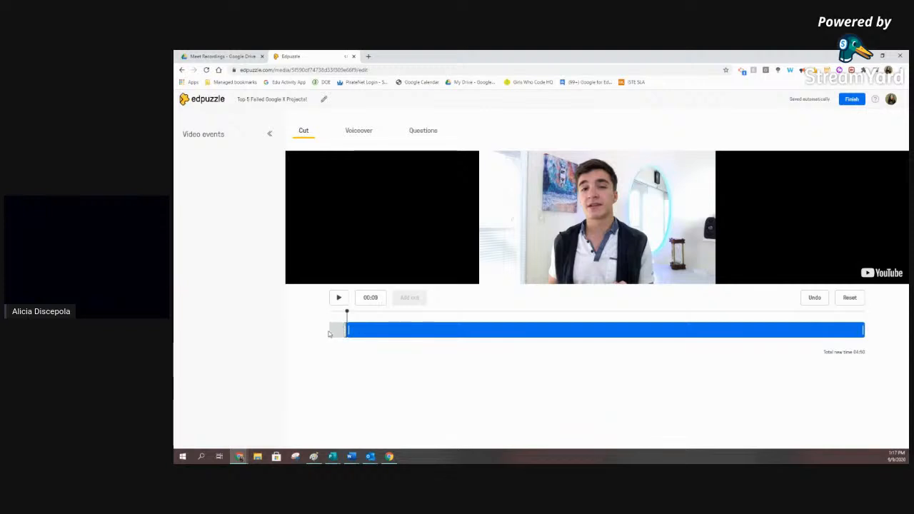
{"action": "left_click_drag", "start_coordinate": [347, 330], "coordinate": [521, 330]}
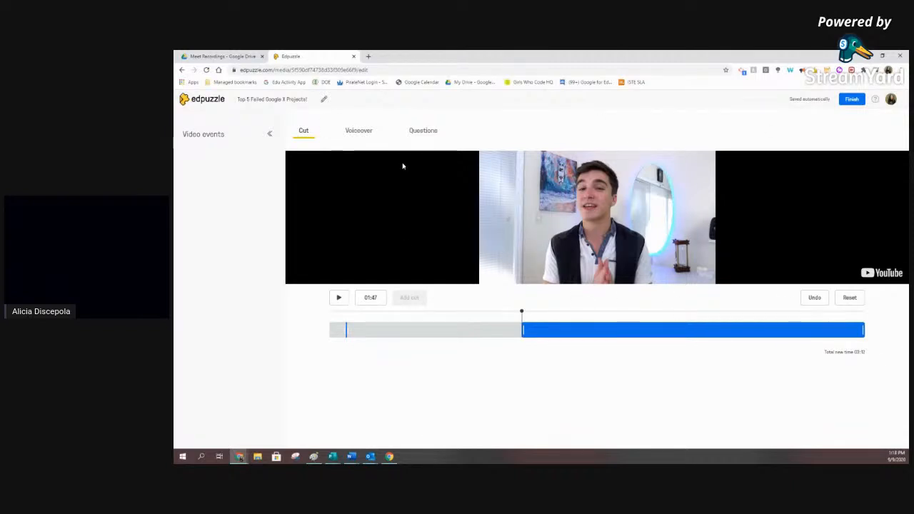
{"action": "left_click", "coordinate": [850, 298]}
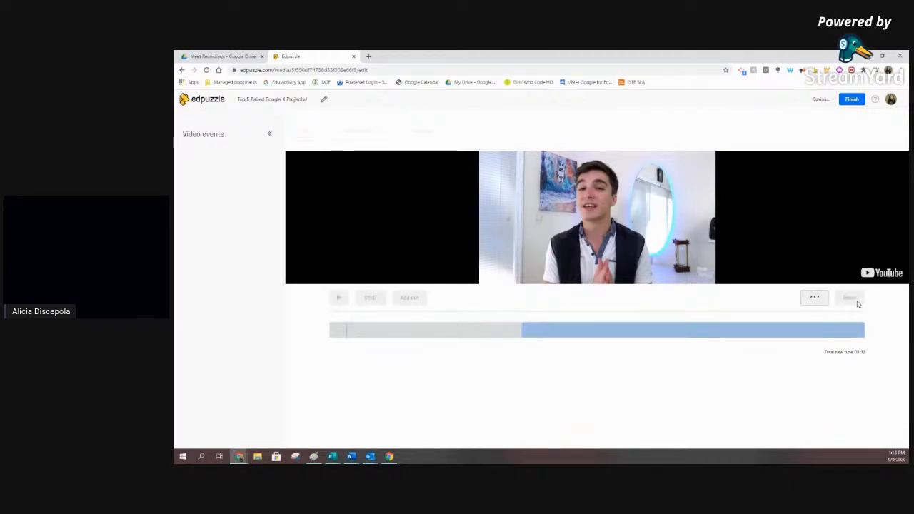
{"action": "left_click", "coordinate": [852, 300]}
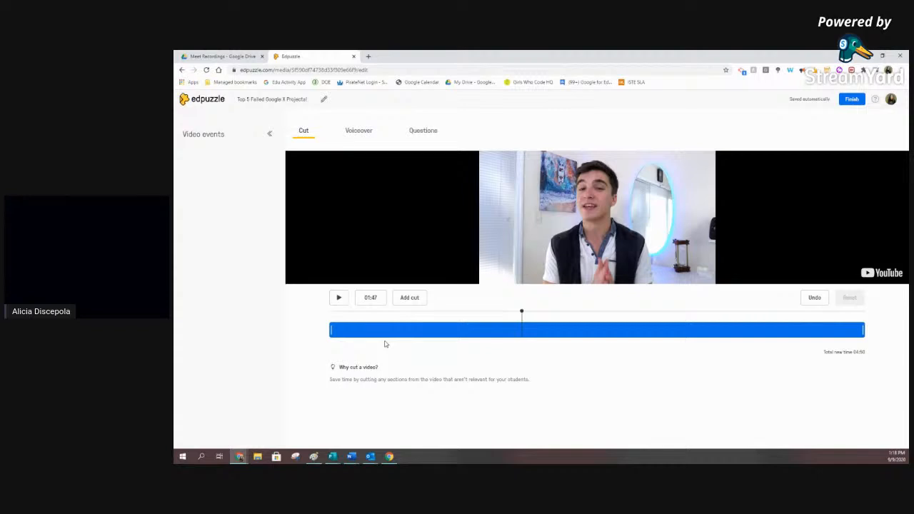
- Check the Voiceover section, switch to Questions and pause the video at 00:19
{"action": "left_click", "coordinate": [358, 132]}
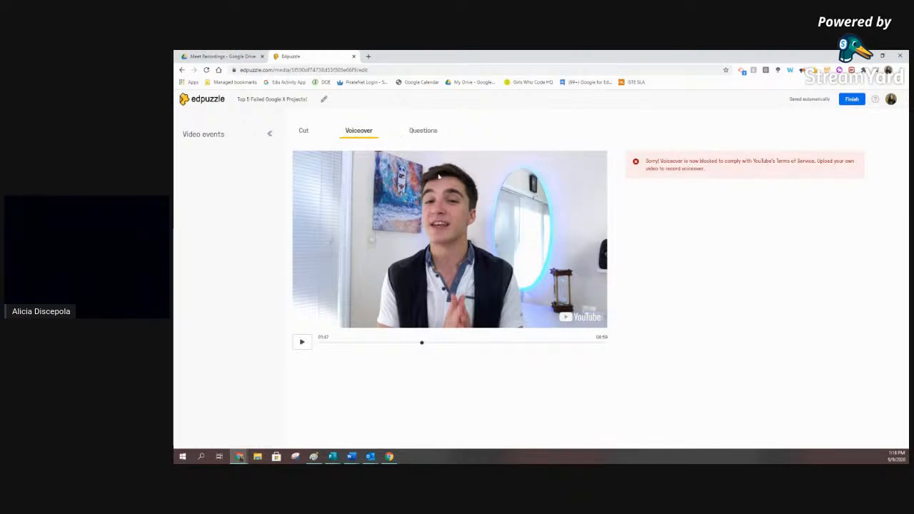
{"action": "left_click", "coordinate": [428, 131]}
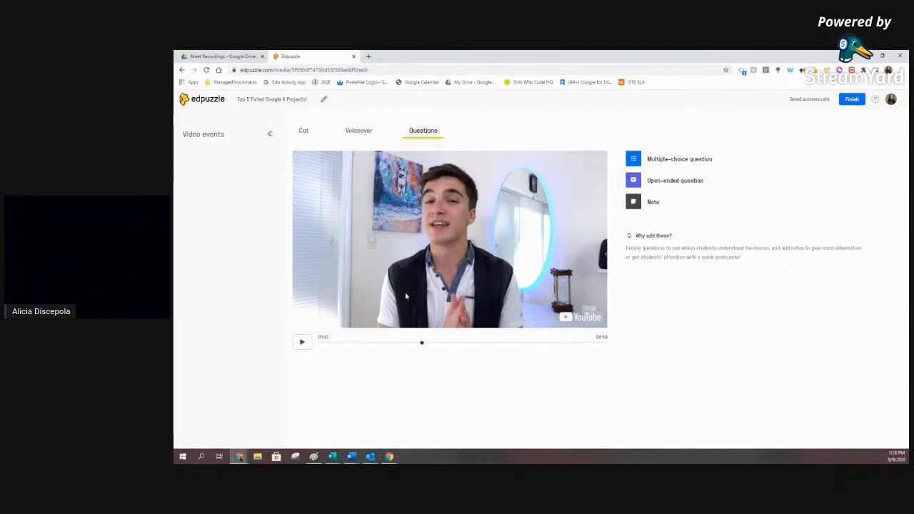
{"action": "left_click", "coordinate": [301, 342]}
{"action": "left_click", "coordinate": [334, 343]}
{"action": "left_click", "coordinate": [302, 345]}
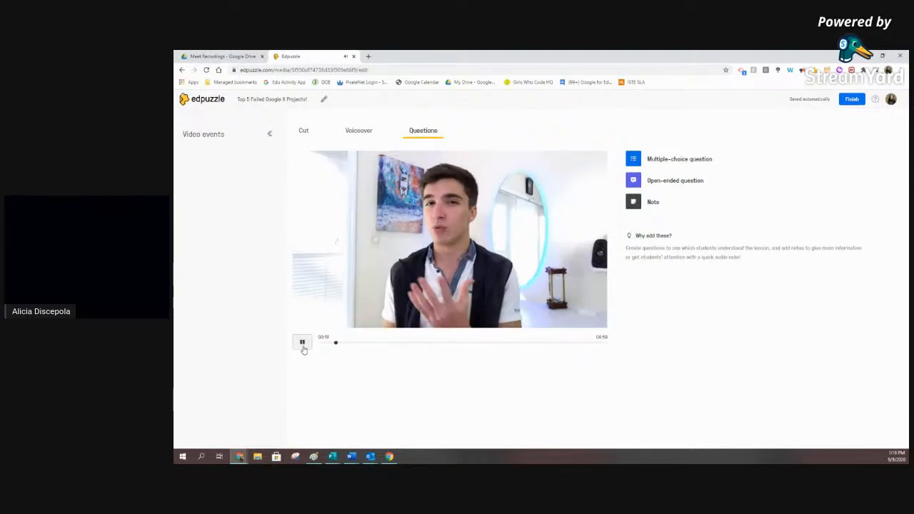
{"action": "left_click", "coordinate": [302, 344]}
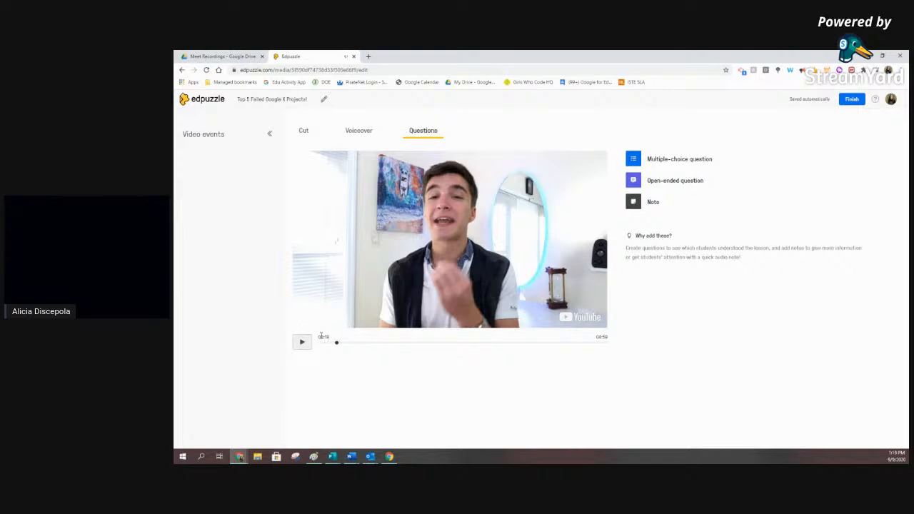
- Start an open-ended question at 00:19 and look at the equation editor, closing it without adding an equation
{"action": "left_click", "coordinate": [661, 183]}
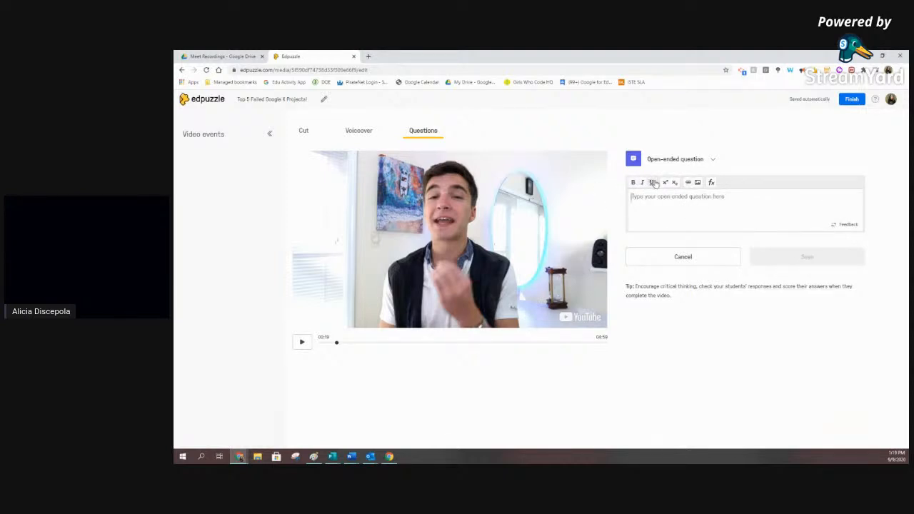
{"action": "left_click", "coordinate": [711, 183]}
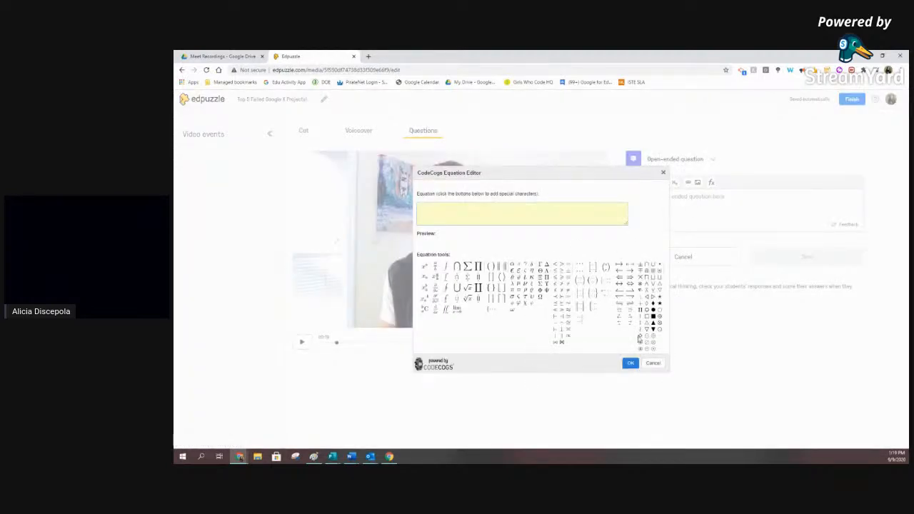
{"action": "left_click", "coordinate": [657, 364]}
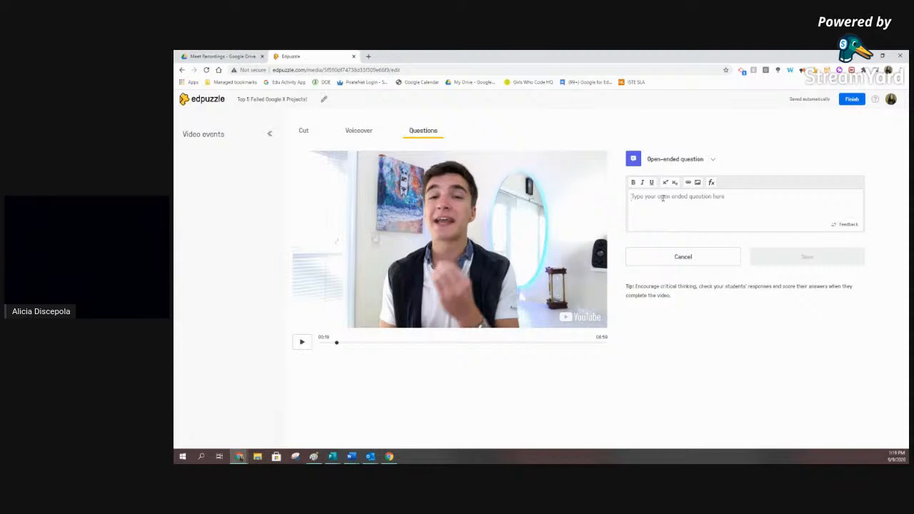
- Enter the question "What is a moonshot project?", look at its feedback field and save the question
{"action": "type", "text": "What is a moonsh"}
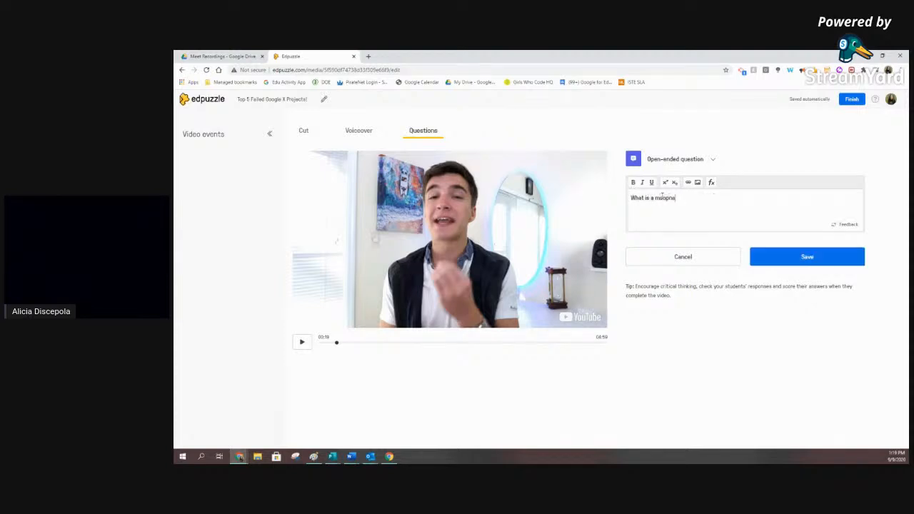
{"action": "key", "text": "BackSpace"}
{"action": "type", "text": "project?"}
{"action": "left_click", "coordinate": [848, 226]}
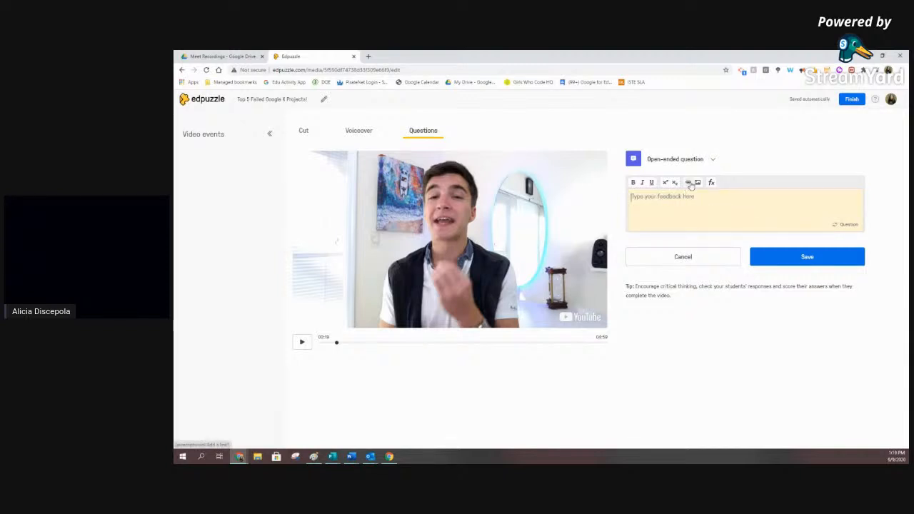
{"action": "left_click", "coordinate": [846, 226]}
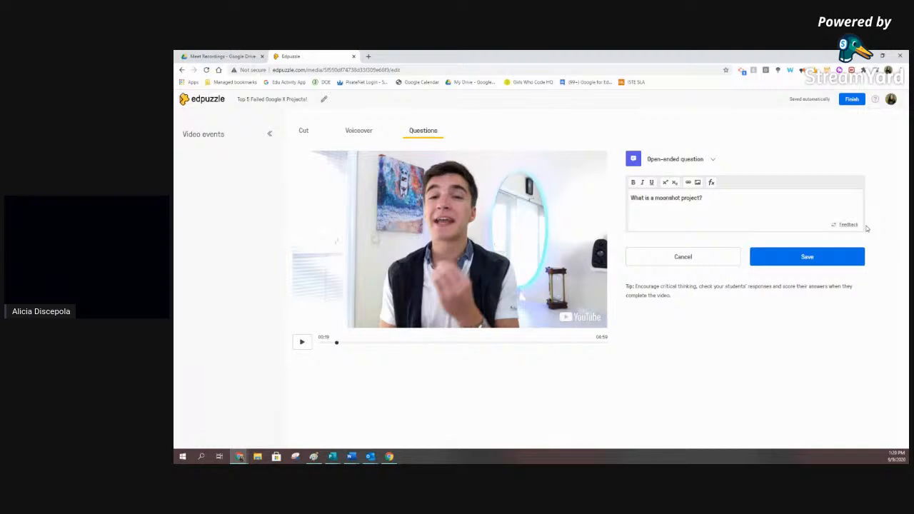
{"action": "left_click", "coordinate": [778, 259]}
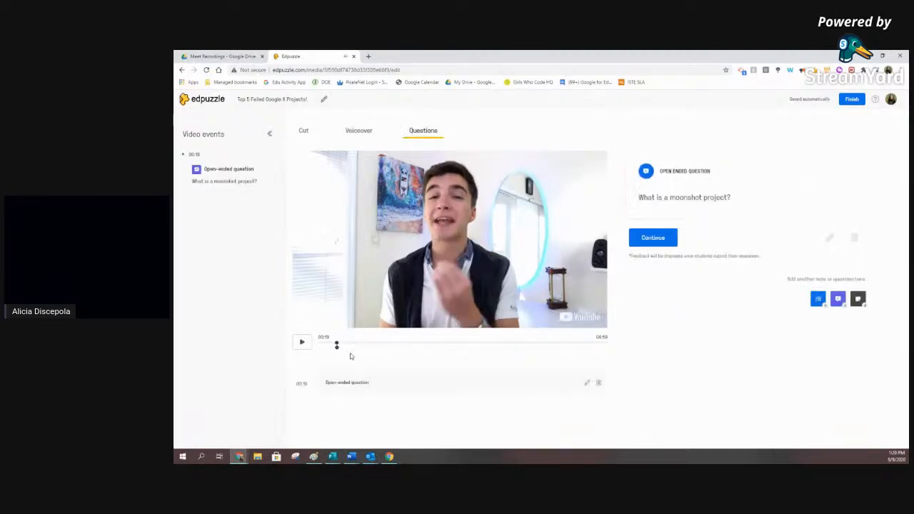
- Play the video on to 00:23 and start a multiple-choice question there asking "How much money do they get a year?"
{"action": "left_click", "coordinate": [306, 342]}
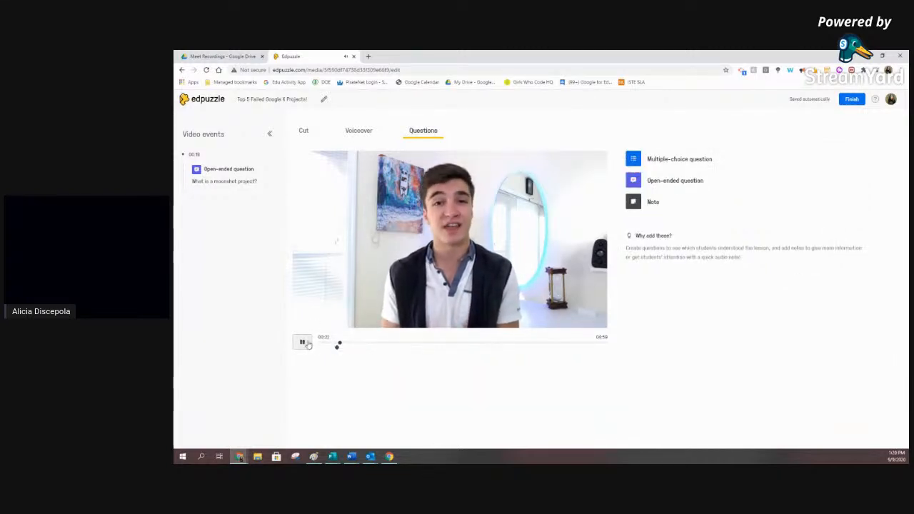
{"action": "left_click", "coordinate": [302, 343]}
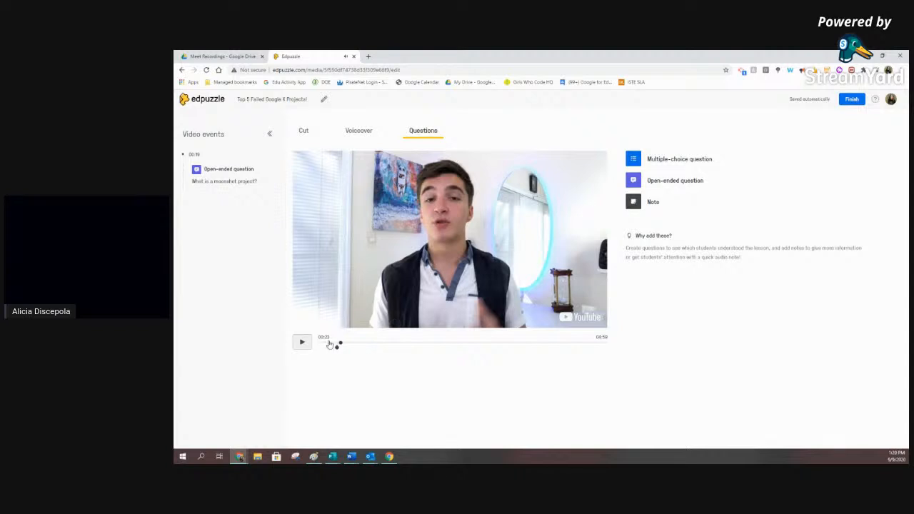
{"action": "left_click", "coordinate": [647, 159]}
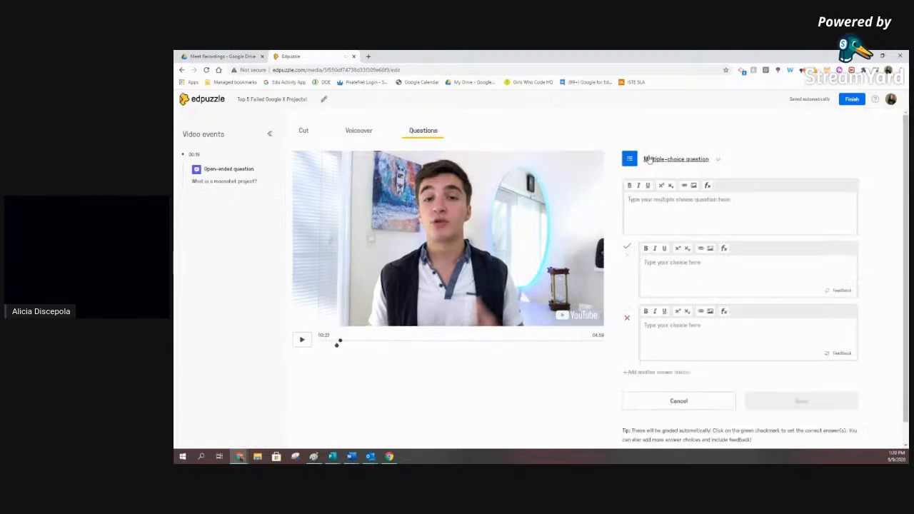
{"action": "left_click", "coordinate": [676, 204]}
{"action": "type", "text": "How"}
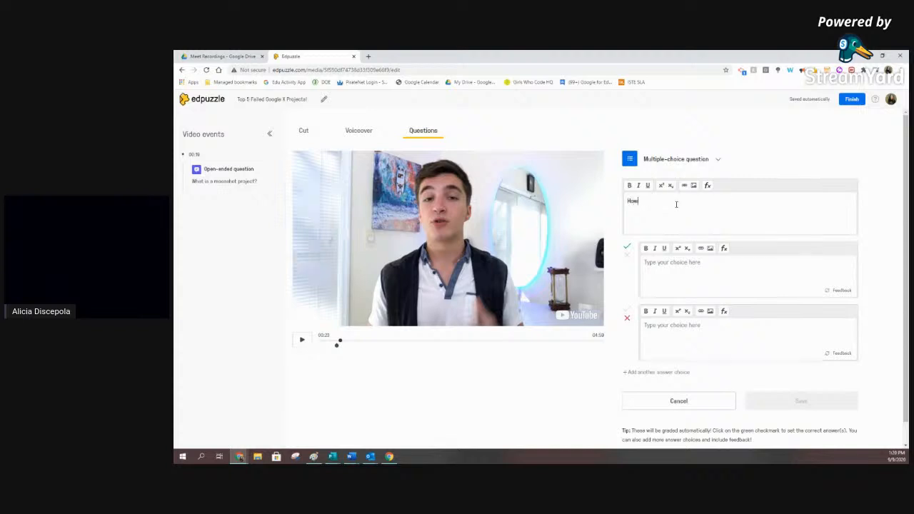
{"action": "type", "text": " much money do they get a year?"}
- Enter the answer choices "A million dollars" and "A billion dollars", marking the first as wrong and the second as correct
{"action": "left_click", "coordinate": [663, 277]}
{"action": "type", "text": "A million dola"}
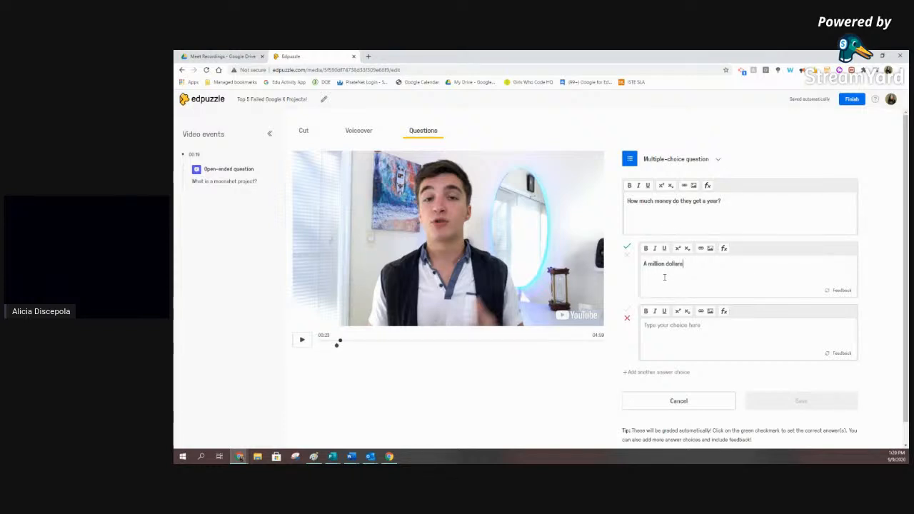
{"action": "type", "text": "A billion dollars"}
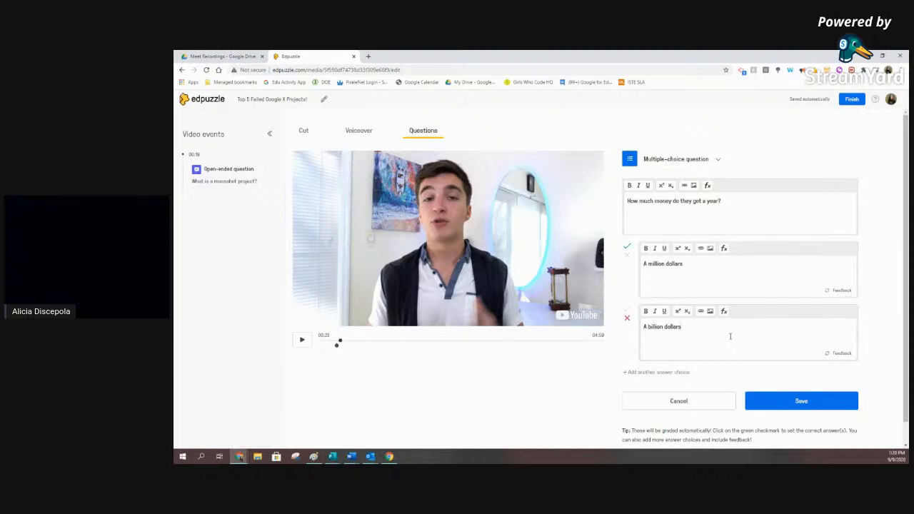
{"action": "left_click", "coordinate": [627, 255]}
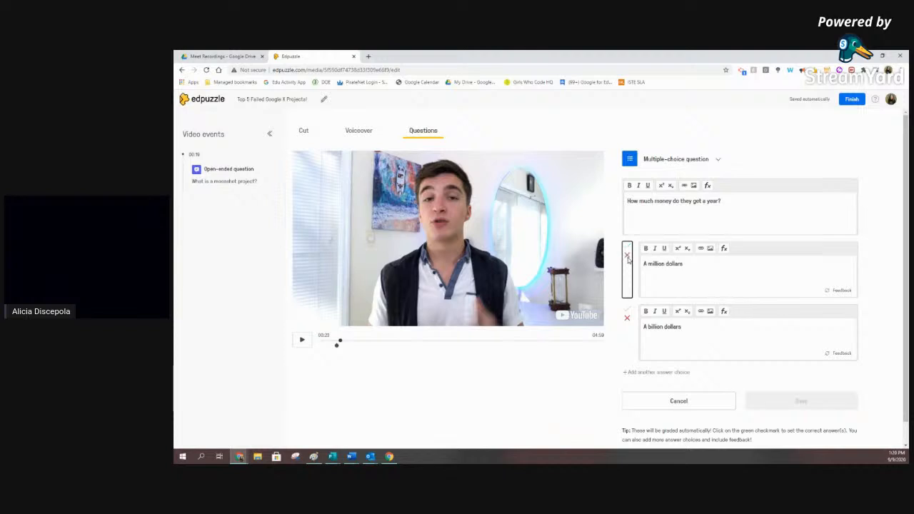
{"action": "left_click", "coordinate": [627, 314]}
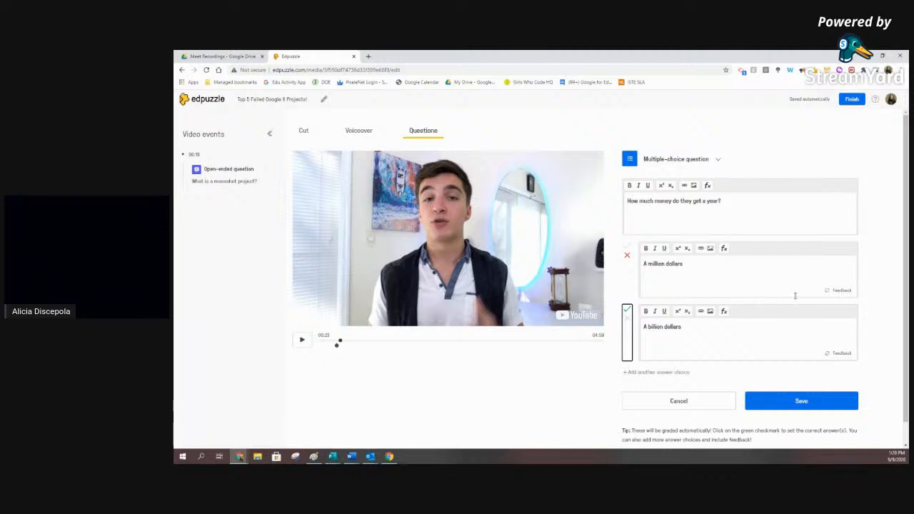
- Add the feedback "He literally just said a billion. Are you sleepy?" to the wrong answer choice
{"action": "left_click", "coordinate": [841, 291]}
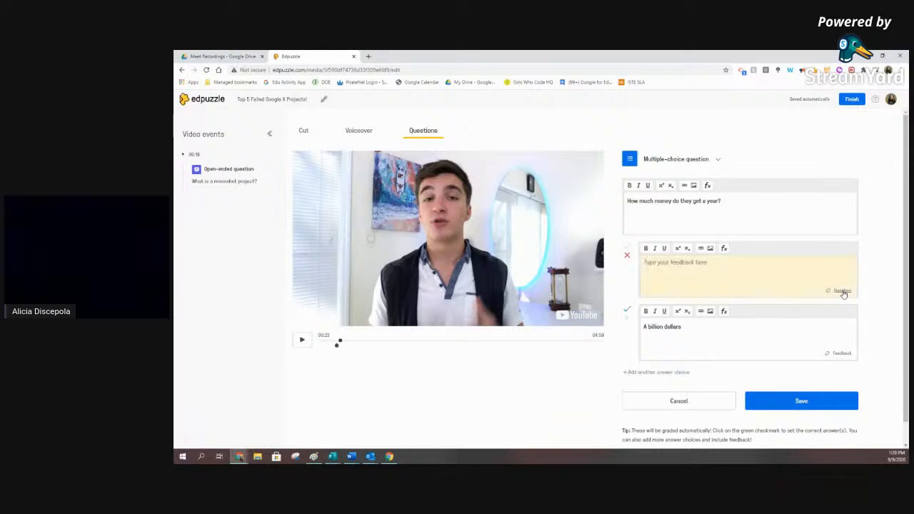
{"action": "left_click", "coordinate": [677, 261]}
{"action": "type", "text": "I"}
{"action": "type", "text": "e literally ju"}
{"action": "type", "text": "st said a billion. A"}
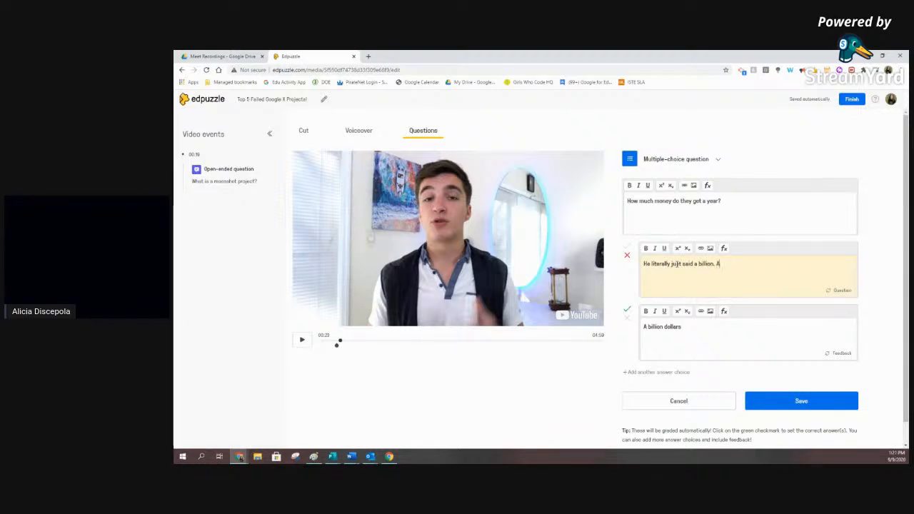
{"action": "type", "text": "re you sleepy"}
- Look at the correct answer's feedback field and its image upload options, and return to the answer text without adding anything
{"action": "left_click", "coordinate": [842, 354]}
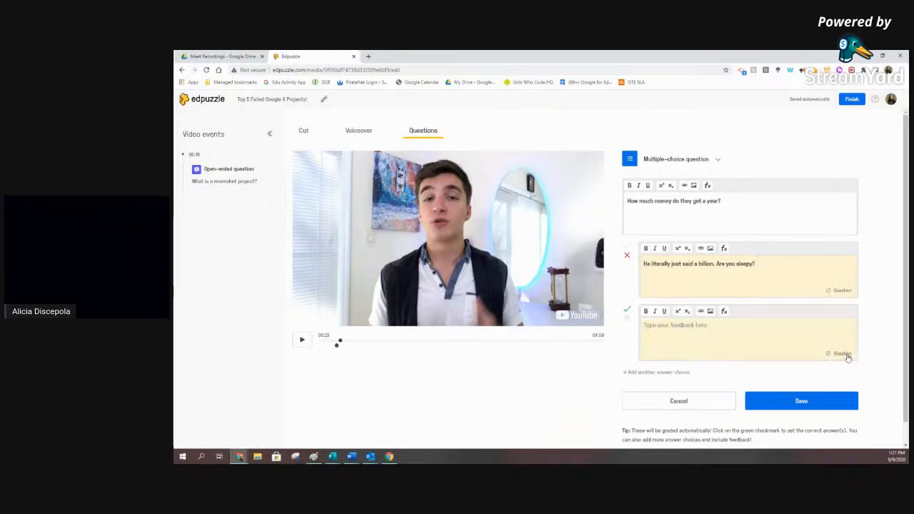
{"action": "left_click", "coordinate": [710, 311]}
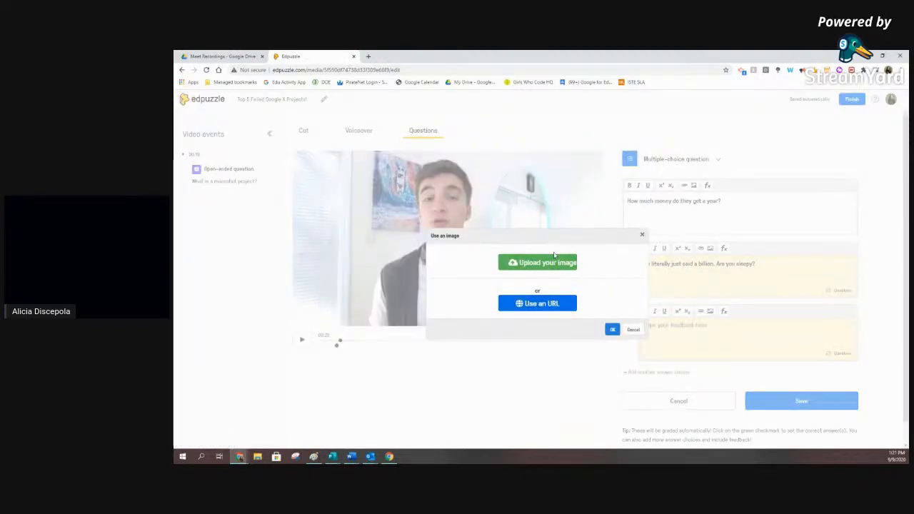
{"action": "left_click", "coordinate": [642, 235]}
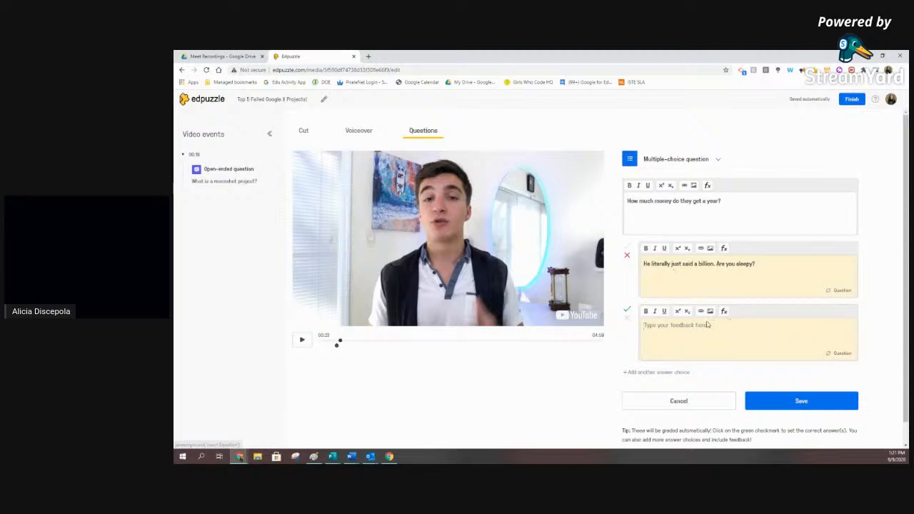
{"action": "left_click", "coordinate": [840, 352]}
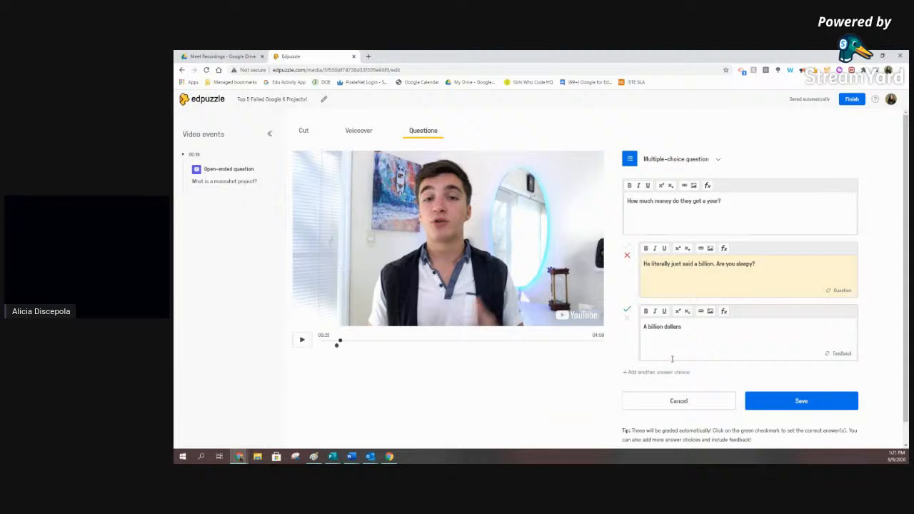
- Save the multiple-choice question and move its marker on the timeline to 00:24
{"action": "left_click", "coordinate": [789, 400]}
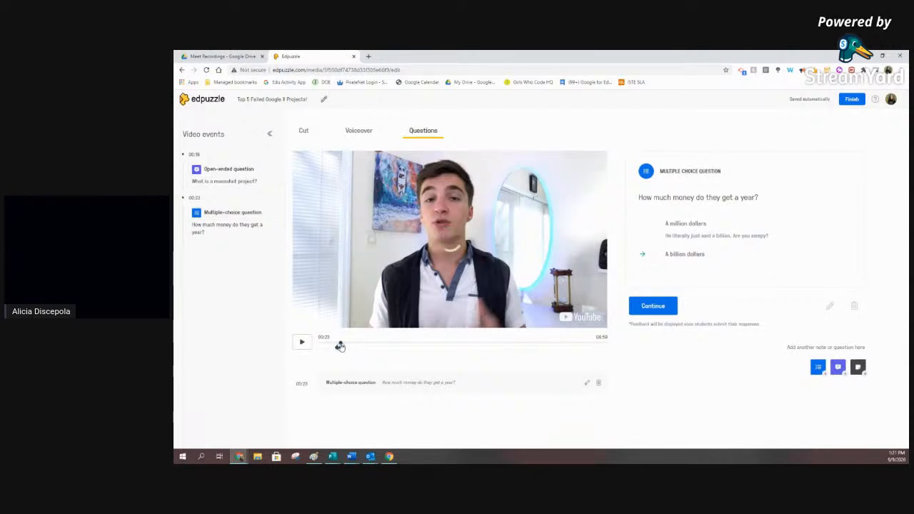
{"action": "mouse_move", "coordinate": [343, 346]}
{"action": "left_mouse_down"}
{"action": "mouse_move", "coordinate": [352, 348]}
{"action": "mouse_move", "coordinate": [343, 349]}
{"action": "left_mouse_up"}
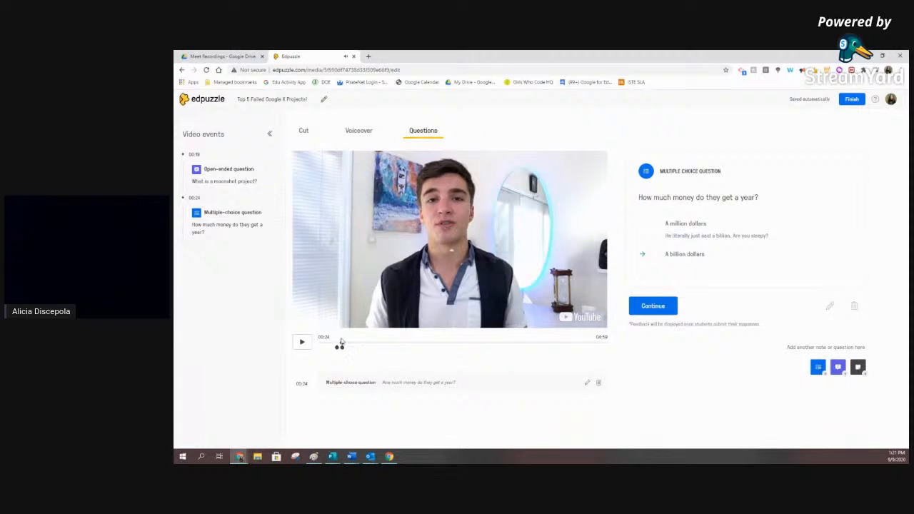
- Pause the video at 00:35 and save a note there with a short audio recording
{"action": "left_click", "coordinate": [304, 343]}
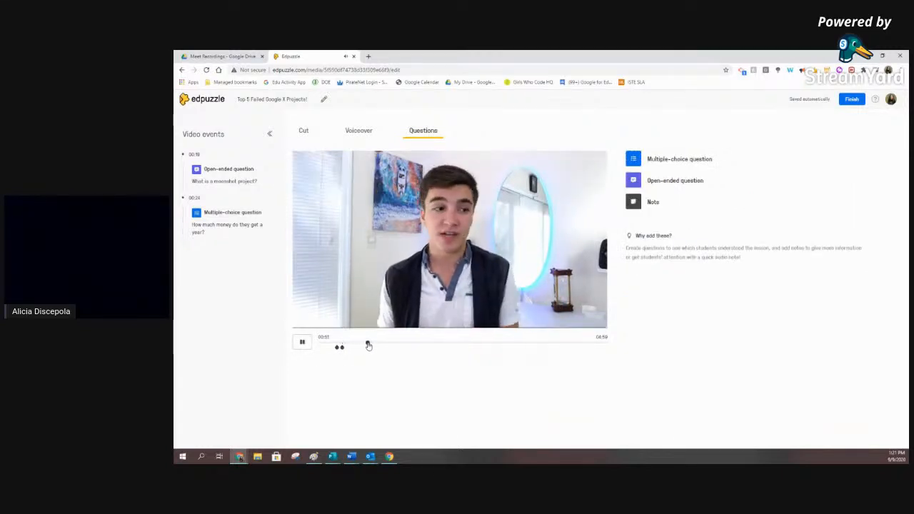
{"action": "left_click_drag", "start_coordinate": [369, 342], "coordinate": [352, 347]}
{"action": "left_click", "coordinate": [302, 342]}
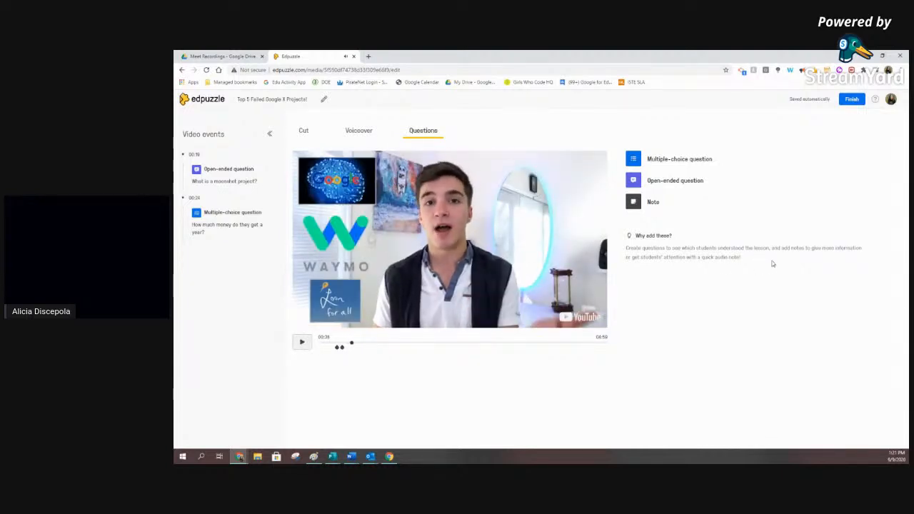
{"action": "left_click", "coordinate": [646, 204]}
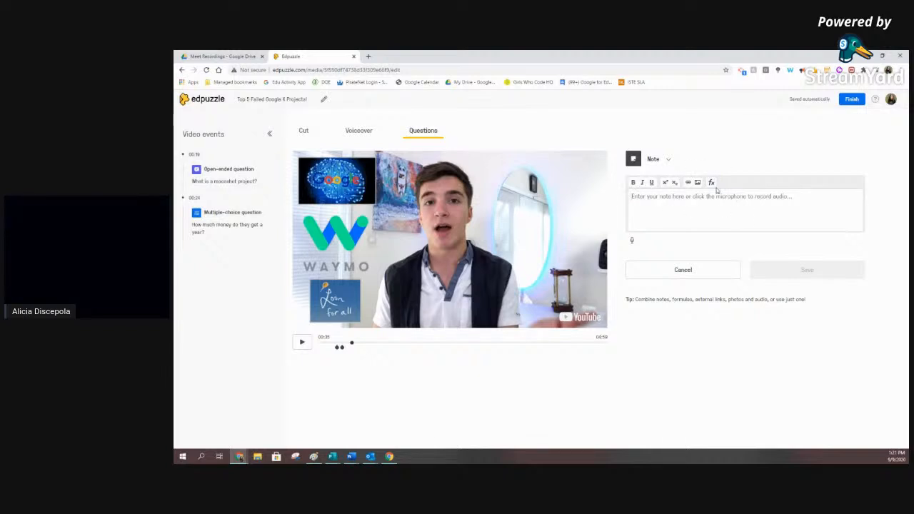
{"action": "left_click", "coordinate": [631, 244]}
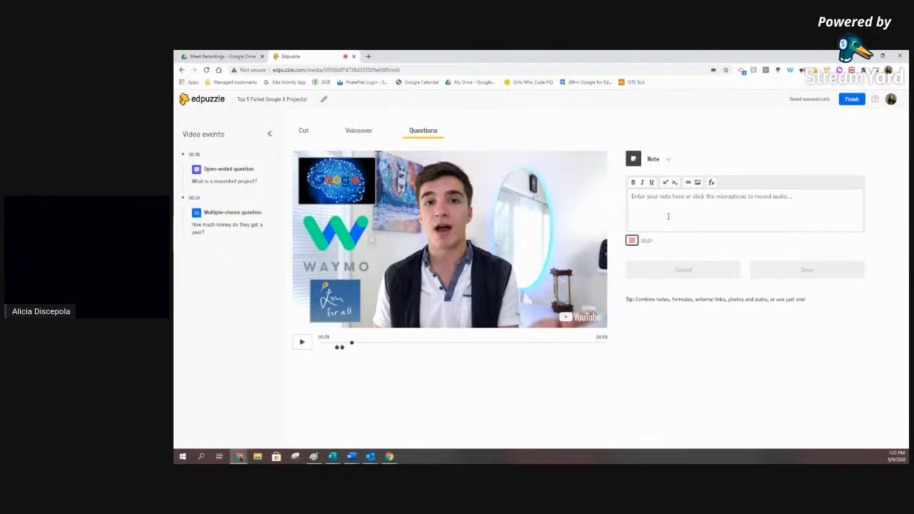
{"action": "left_click", "coordinate": [631, 241]}
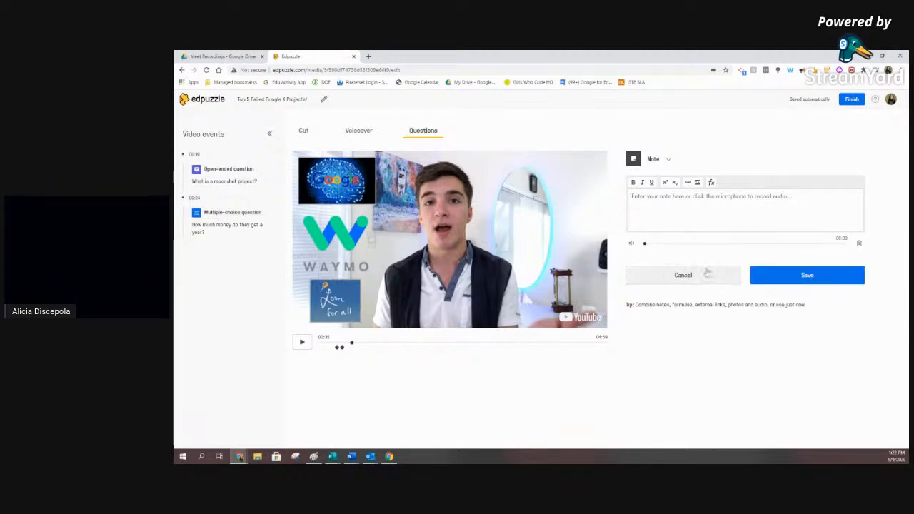
{"action": "left_click", "coordinate": [776, 279]}
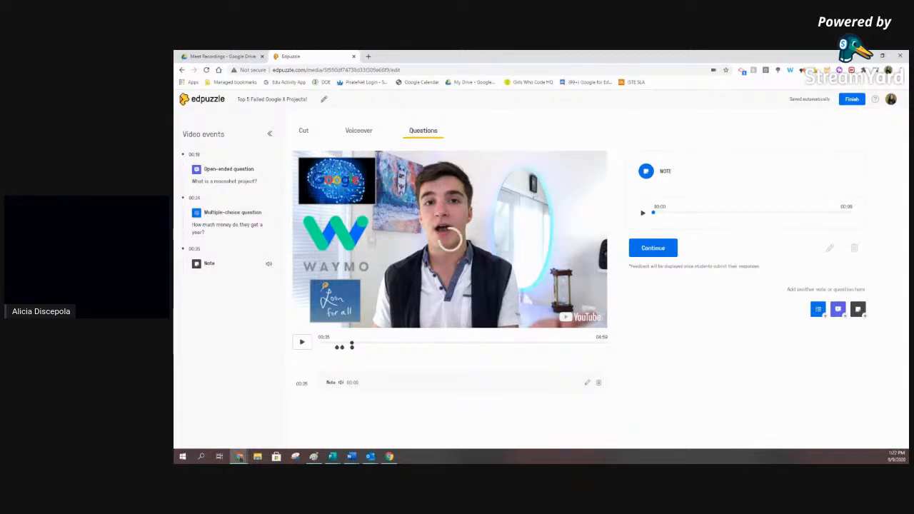
- Switch to the StreamYard window to check the live comments and return to the Edpuzzle window
{"action": "left_click", "coordinate": [239, 456]}
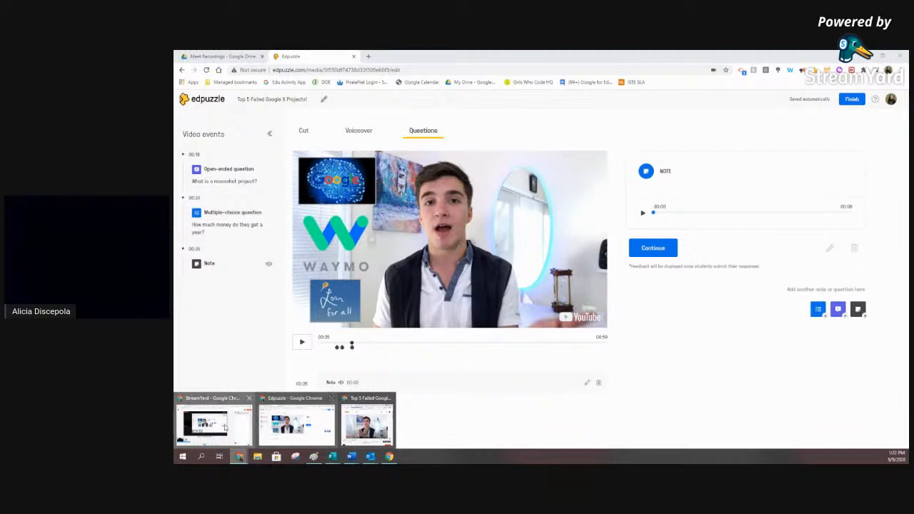
{"action": "left_click", "coordinate": [214, 420]}
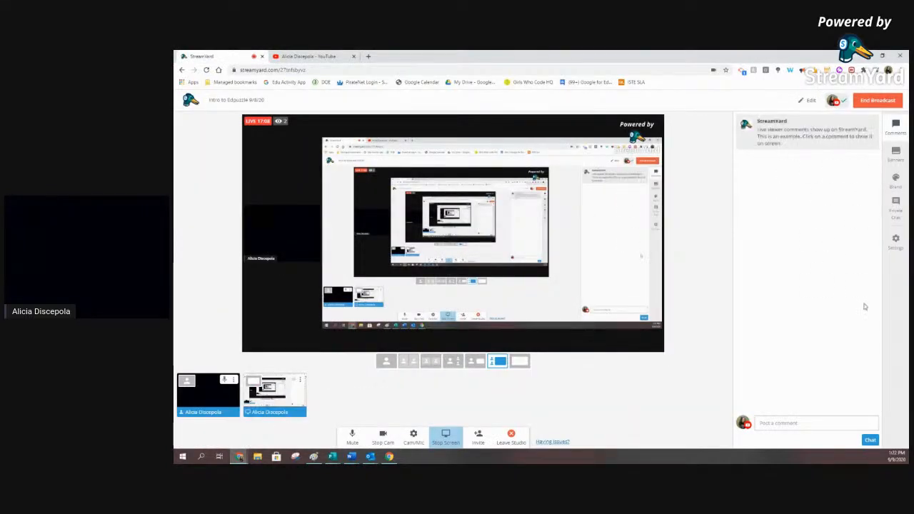
{"action": "left_click", "coordinate": [389, 456]}
{"action": "mouse_move", "coordinate": [243, 458]}
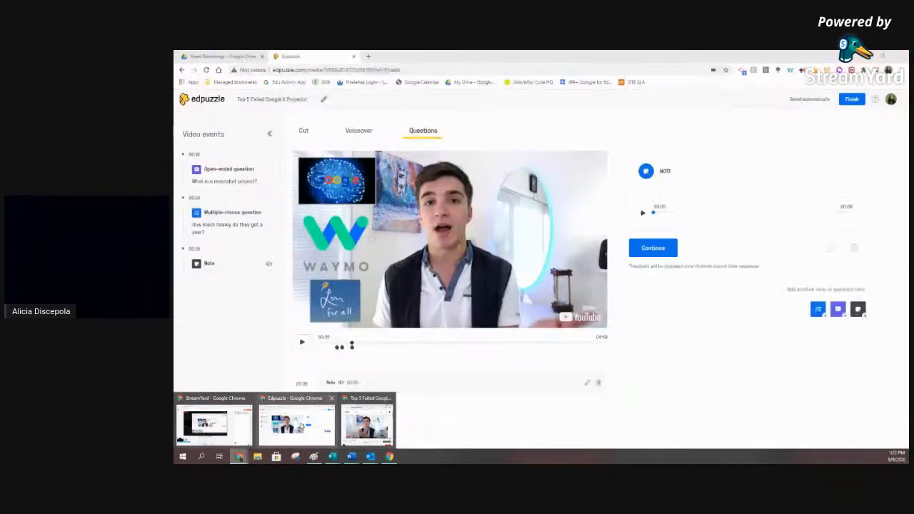
{"action": "left_click", "coordinate": [303, 427]}
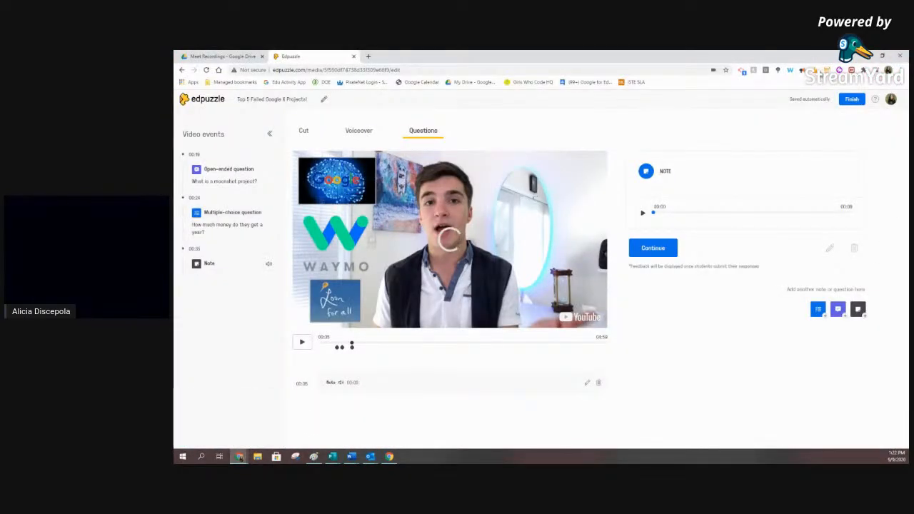
- Finish editing the video and look over its overview page with the list of questions
{"action": "left_click", "coordinate": [852, 99]}
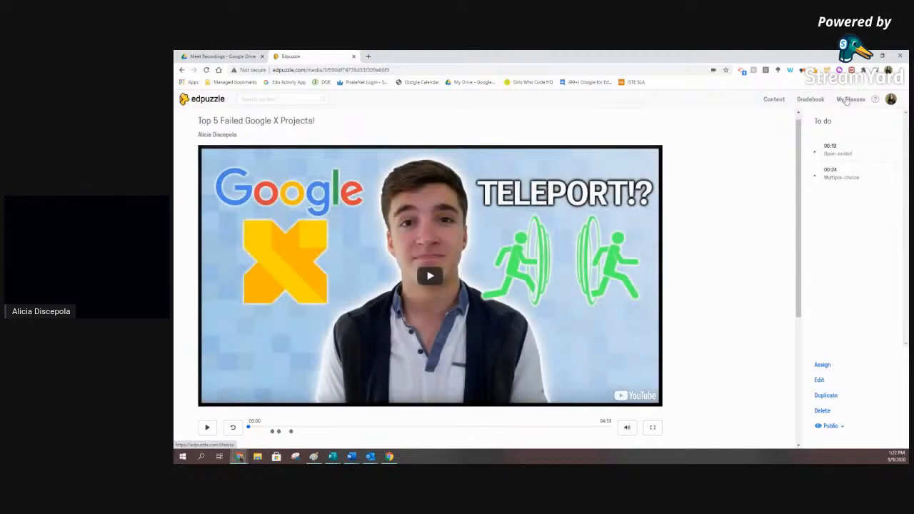
{"action": "scroll", "coordinate": [766, 195], "scroll_direction": "down", "scroll_amount": 3}
{"action": "scroll", "coordinate": [766, 194], "scroll_direction": "up", "scroll_amount": 3}
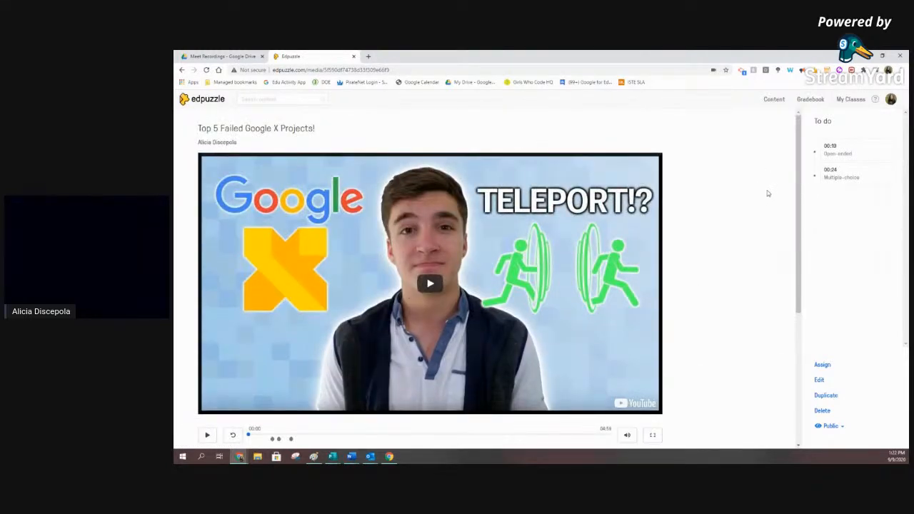
{"action": "scroll", "coordinate": [769, 191], "scroll_direction": "down", "scroll_amount": 3}
{"action": "scroll", "coordinate": [770, 190], "scroll_direction": "up", "scroll_amount": 3}
- Look at the video's visibility options
{"action": "left_click", "coordinate": [834, 426]}
{"action": "left_click", "coordinate": [845, 413]}
{"action": "left_click", "coordinate": [841, 429]}
{"action": "left_click", "coordinate": [838, 427]}
- Start assigning the video and select the Training class
{"action": "left_click", "coordinate": [823, 365]}
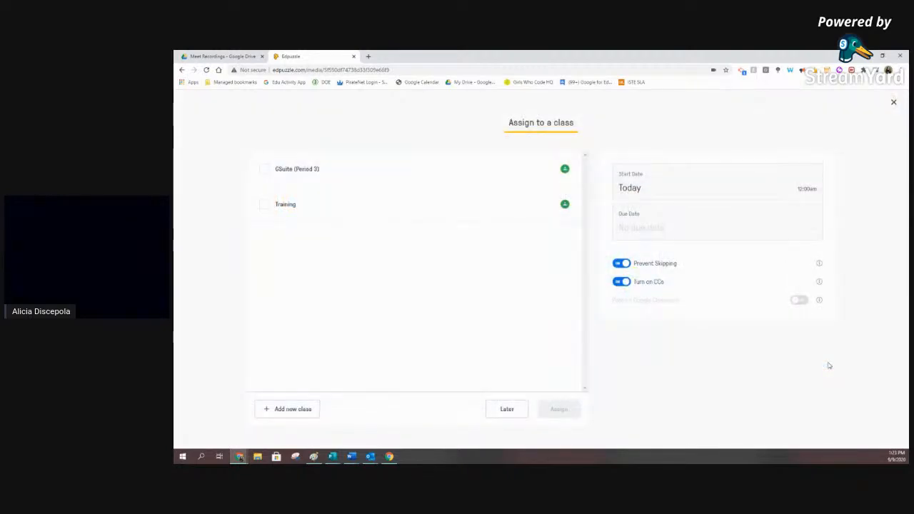
{"action": "left_click", "coordinate": [264, 205]}
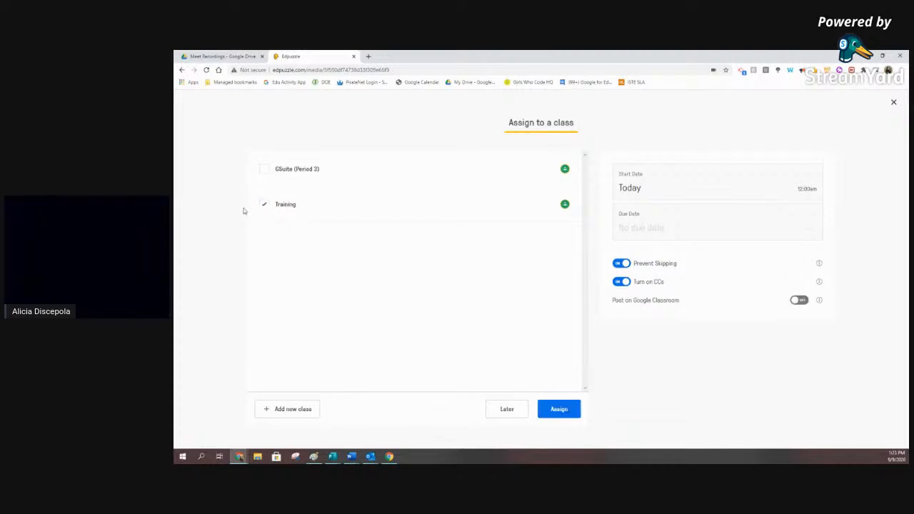
{"action": "left_click", "coordinate": [657, 193]}
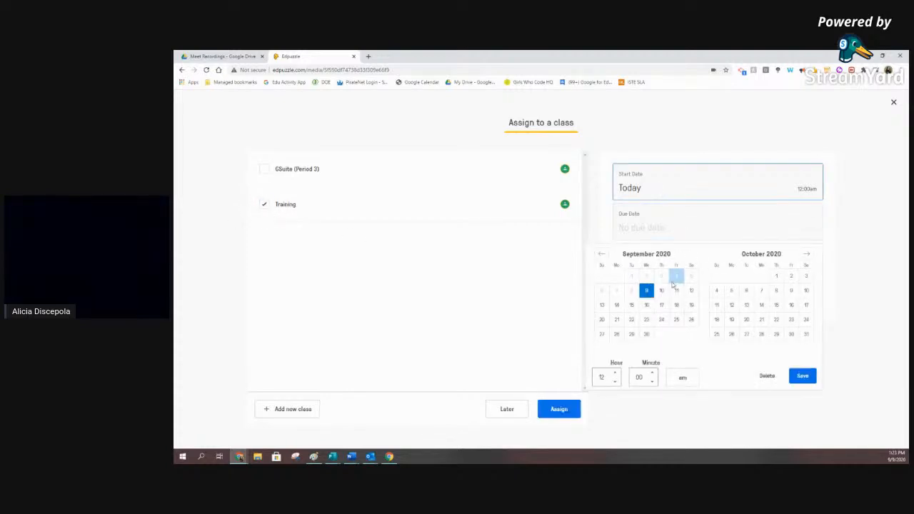
{"action": "left_click", "coordinate": [661, 291]}
{"action": "left_click", "coordinate": [809, 194]}
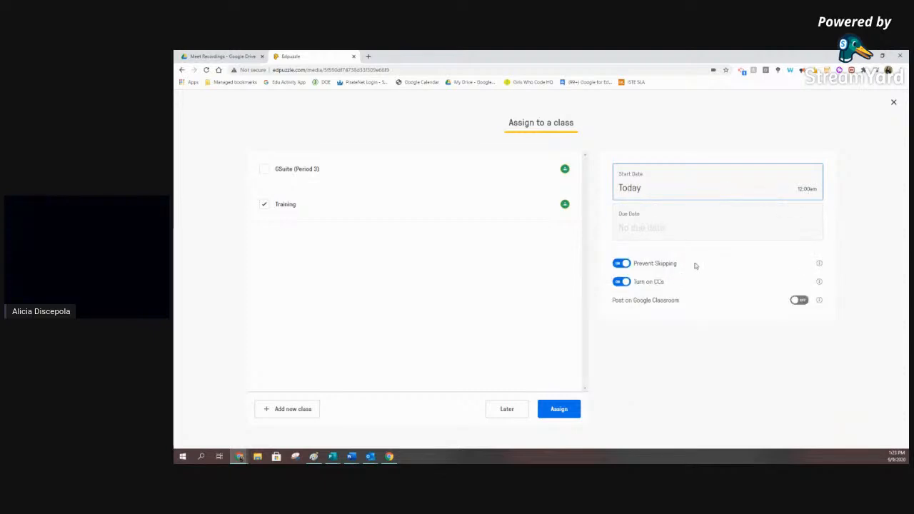
- Set the assignment's start date to September 10, 2020 at 3:00 pm and save it
{"action": "left_click", "coordinate": [807, 195]}
{"action": "left_click", "coordinate": [615, 373]}
{"action": "left_click", "coordinate": [615, 372]}
{"action": "left_click", "coordinate": [615, 373]}
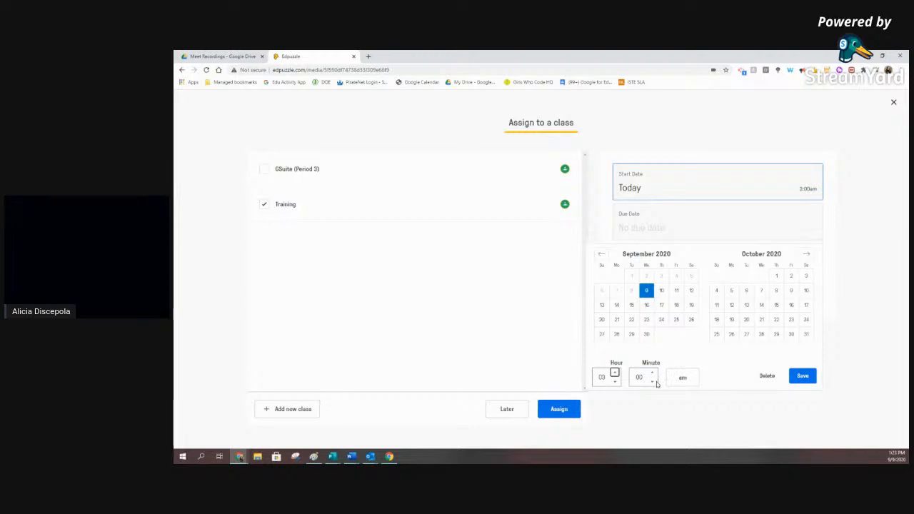
{"action": "left_click", "coordinate": [683, 379]}
{"action": "left_click", "coordinate": [662, 292]}
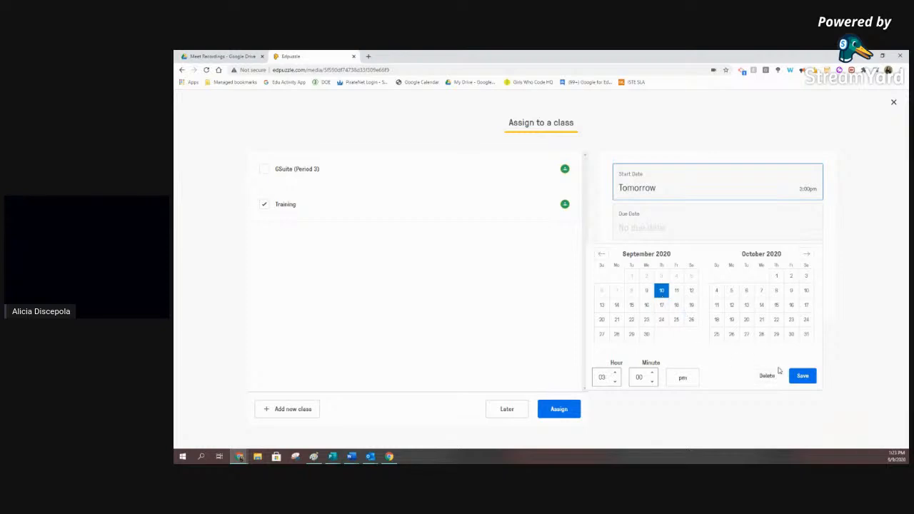
{"action": "left_click", "coordinate": [802, 376]}
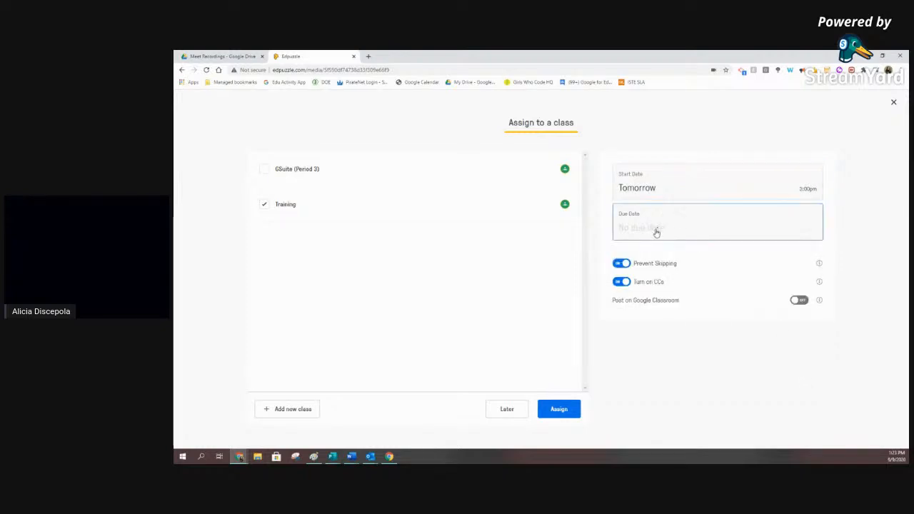
- Remove the start date from the assignment
{"action": "left_click", "coordinate": [642, 189]}
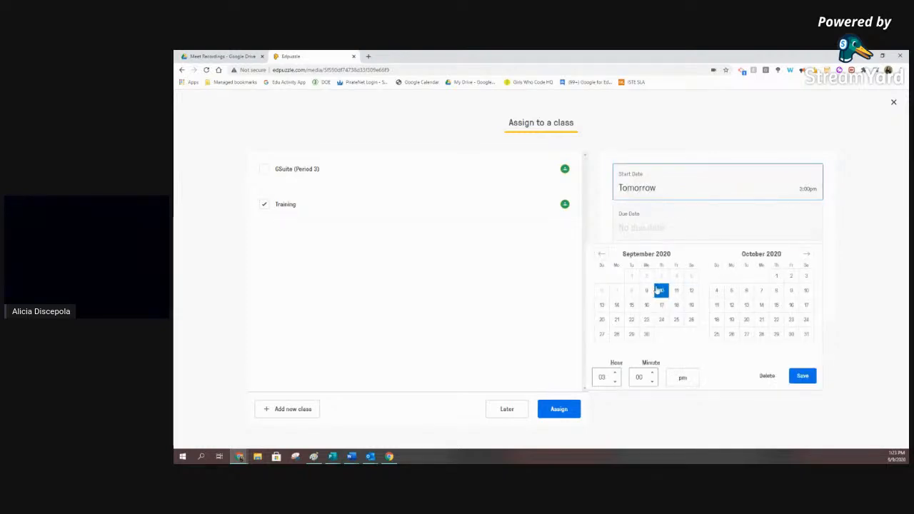
{"action": "left_click", "coordinate": [645, 290]}
{"action": "left_click", "coordinate": [806, 188]}
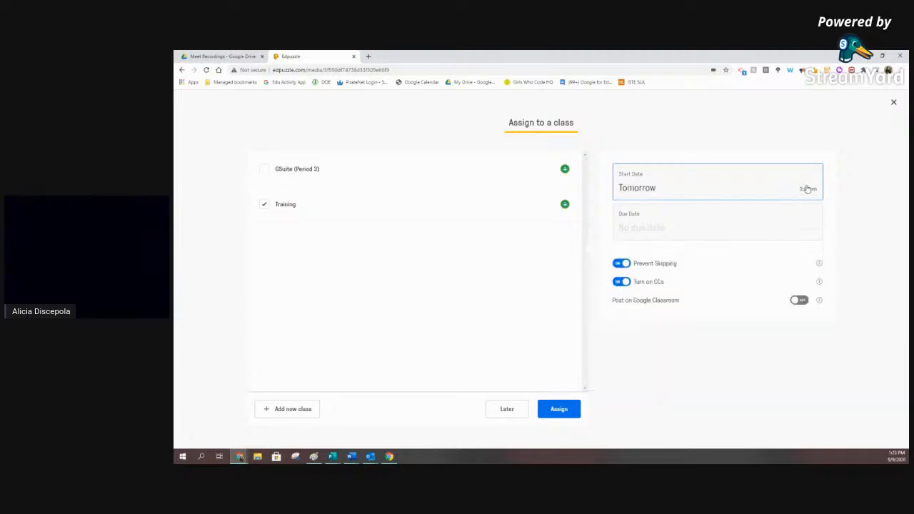
{"action": "left_click", "coordinate": [806, 188]}
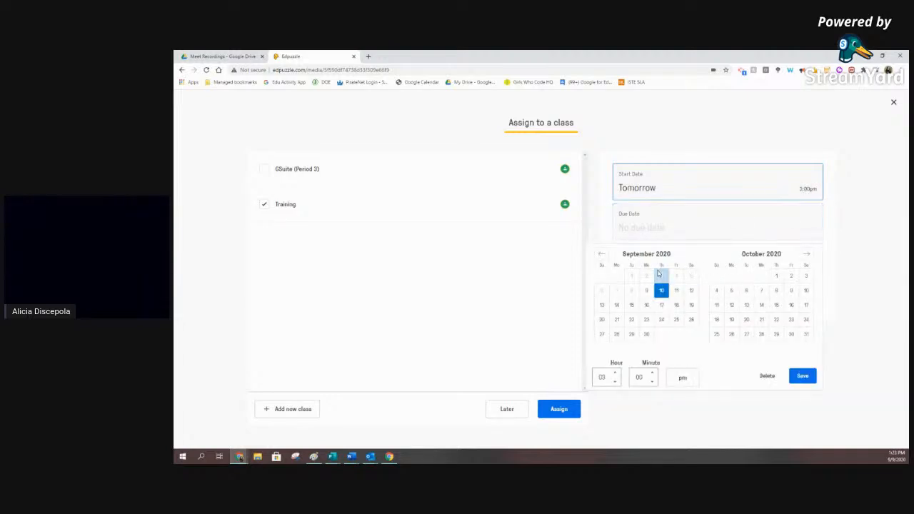
{"action": "left_click", "coordinate": [766, 375]}
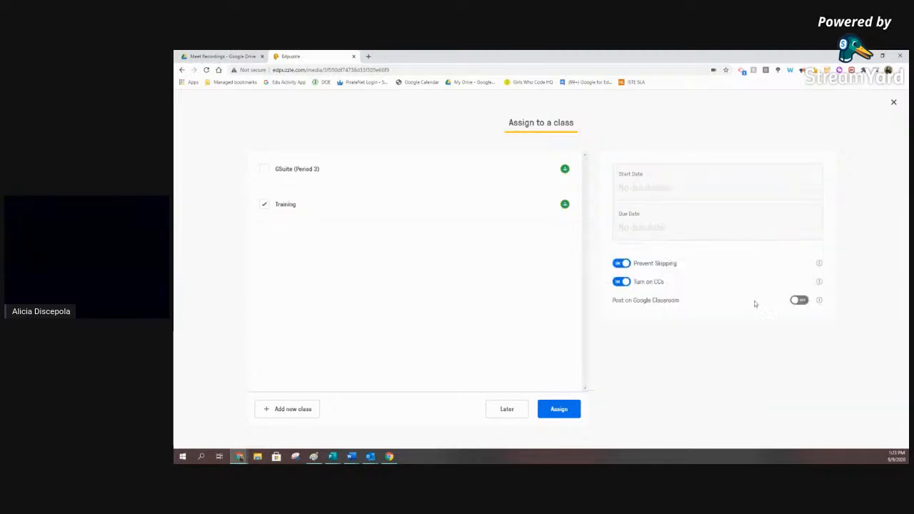
- Set the assignment's due date to September 10, 2020 at 11:59 pm and save it
{"action": "left_click", "coordinate": [648, 227]}
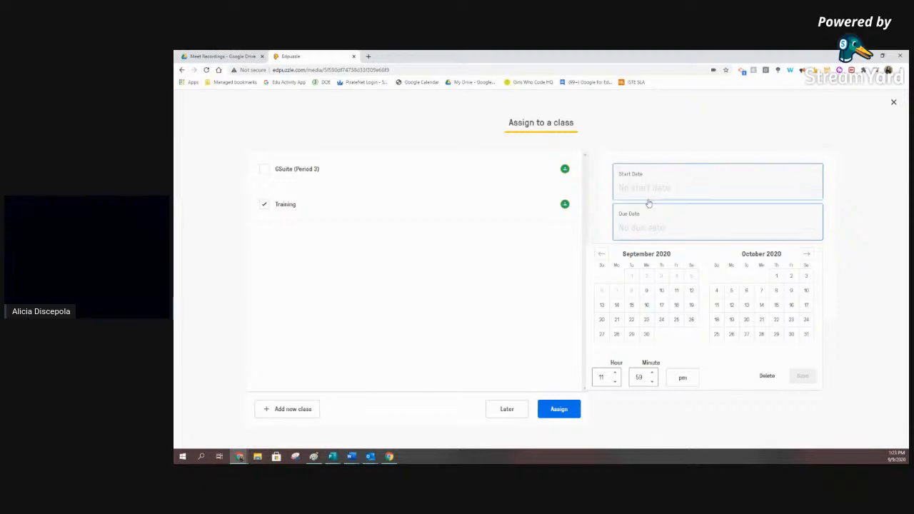
{"action": "left_click", "coordinate": [662, 292]}
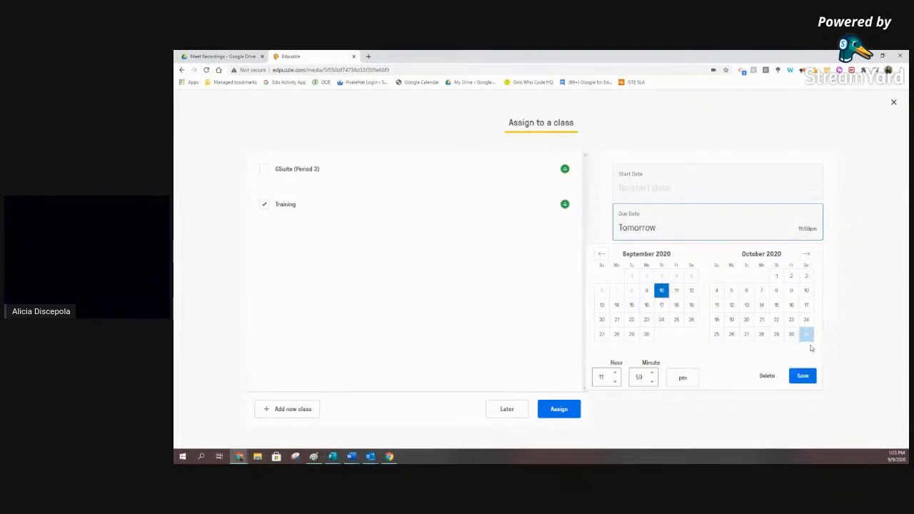
{"action": "left_click", "coordinate": [802, 377]}
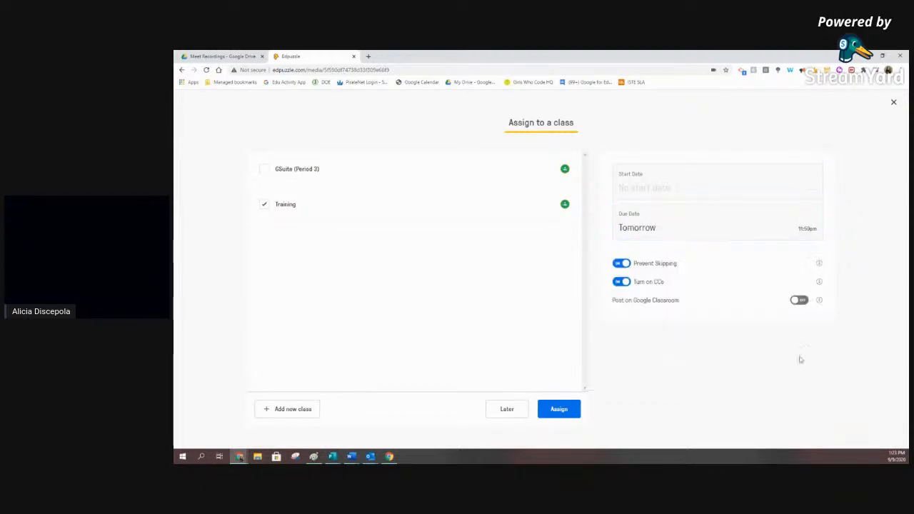
- Turn off Prevent Skipping, enable posting on Google Classroom, and assign the video to the Training class
{"action": "left_click", "coordinate": [617, 264]}
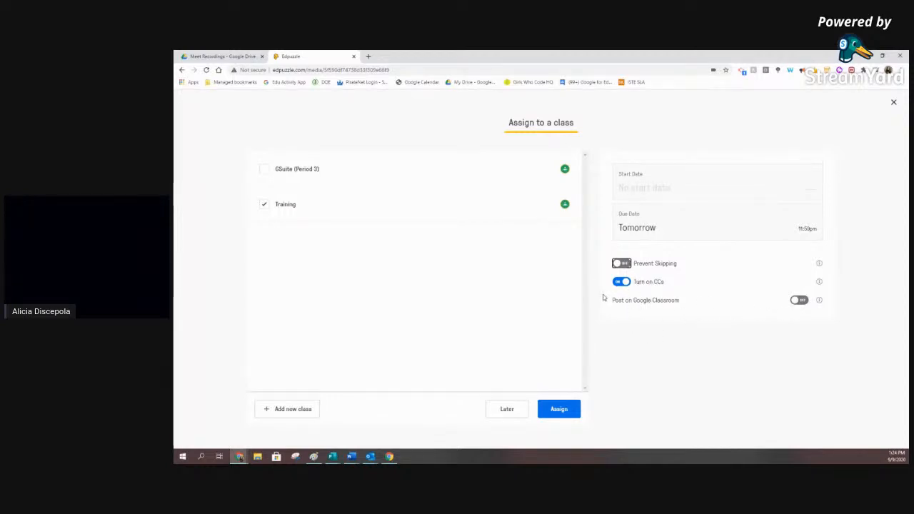
{"action": "left_click", "coordinate": [795, 301]}
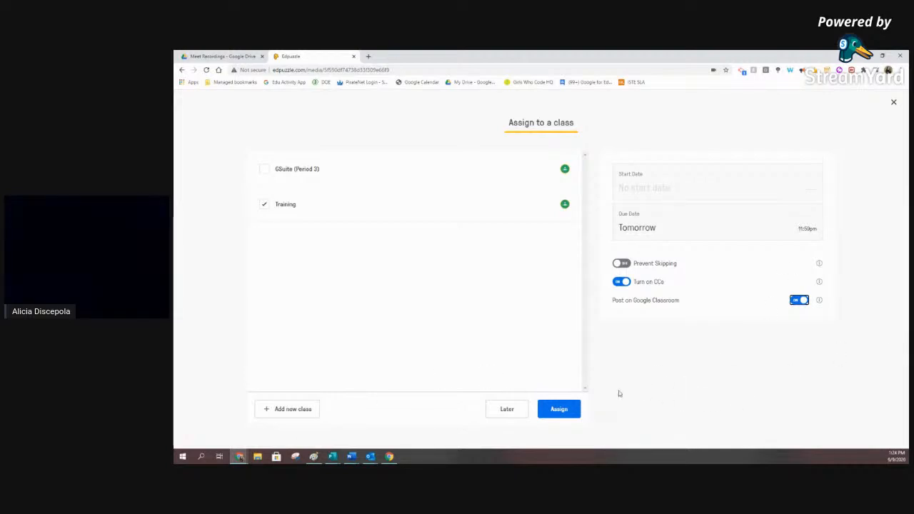
{"action": "left_click", "coordinate": [557, 411]}
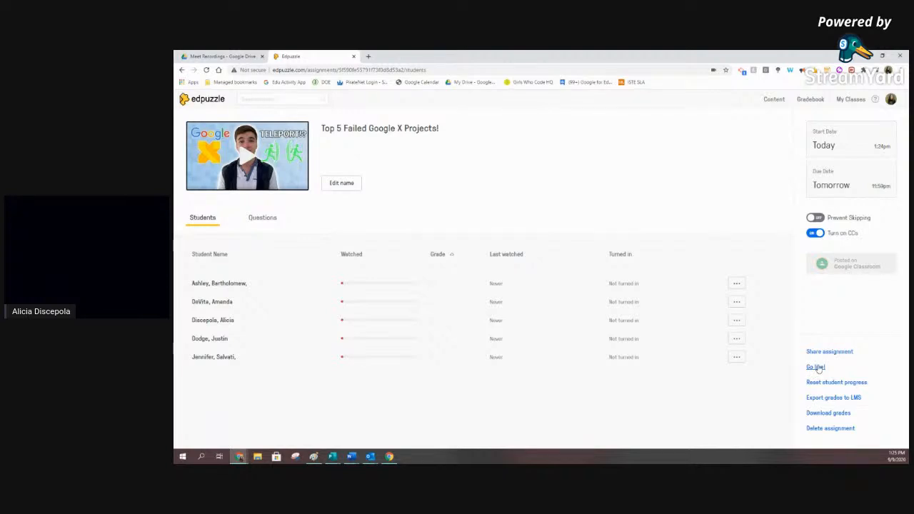
- Open Google Classroom in a new browser tab and go to the Training class's classwork
{"action": "left_click", "coordinate": [369, 56]}
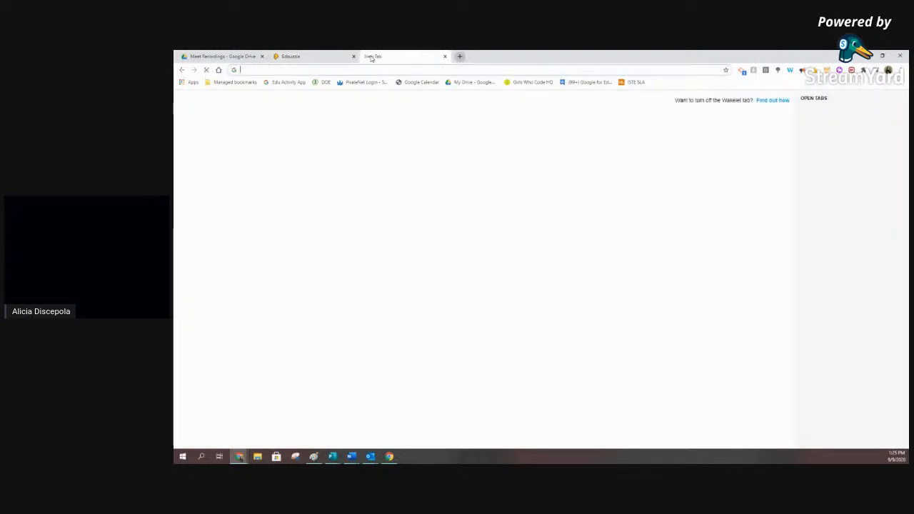
{"action": "type", "text": "classroom"}
{"action": "key", "text": "Return"}
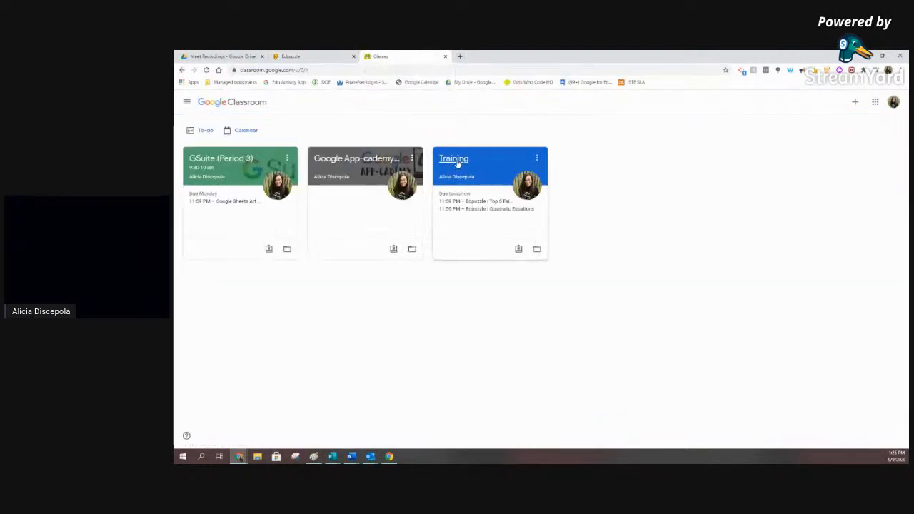
{"action": "left_click", "coordinate": [462, 158]}
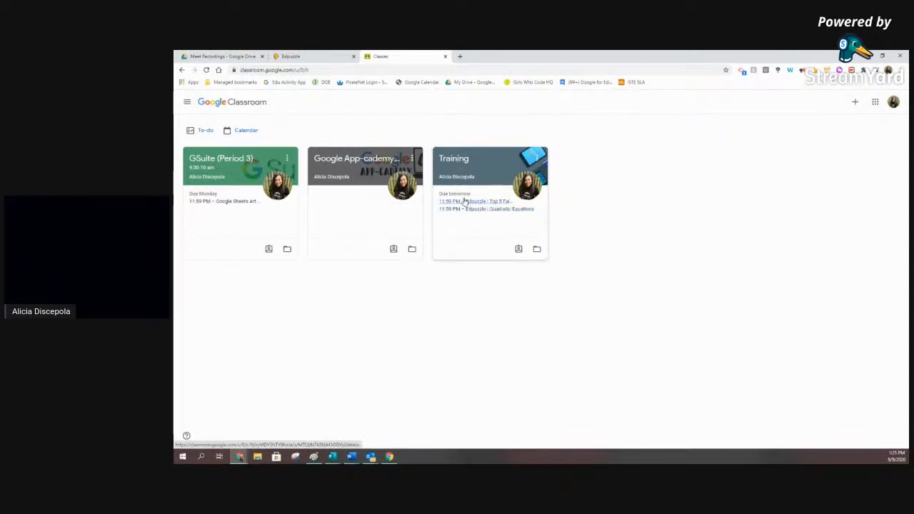
{"action": "left_click", "coordinate": [455, 159]}
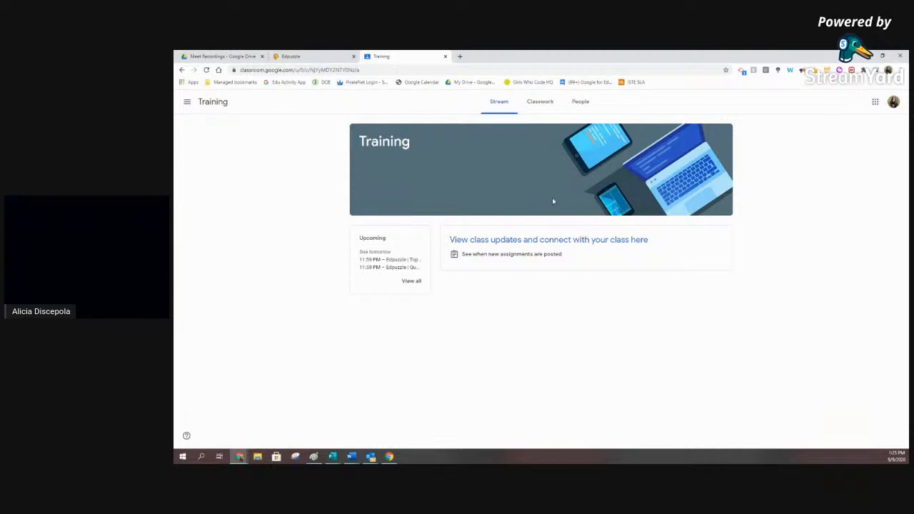
{"action": "left_click", "coordinate": [539, 103]}
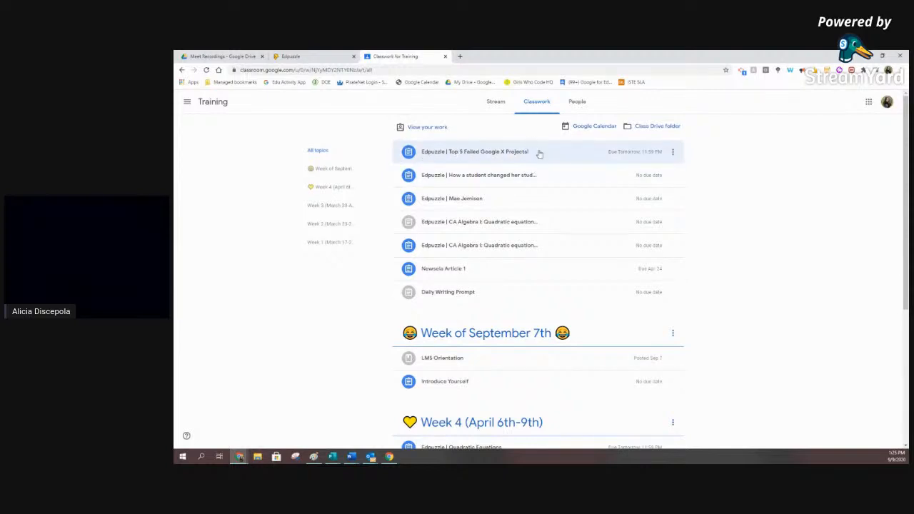
- View the "Edpuzzle | Top 5 Failed Google X Projects!" assignment and its attached video link, then close the video page
{"action": "left_click", "coordinate": [434, 152]}
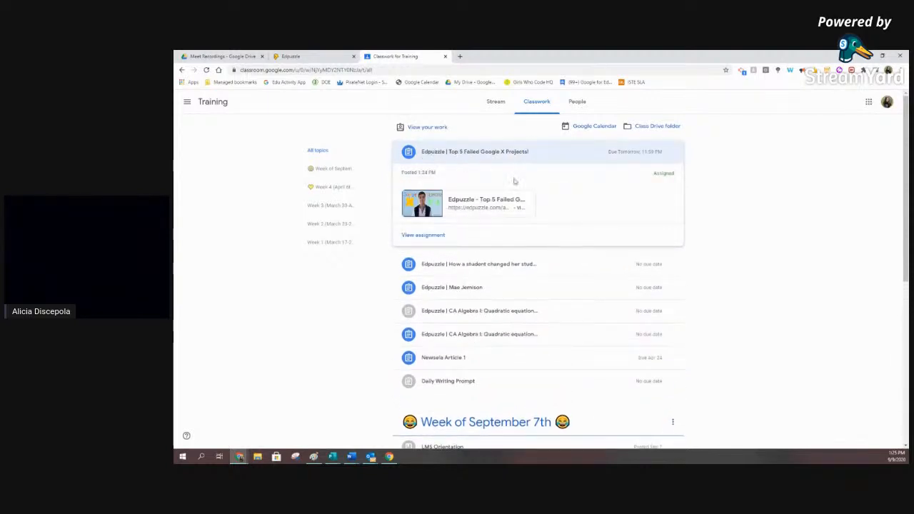
{"action": "left_click", "coordinate": [437, 238]}
{"action": "left_click", "coordinate": [424, 193]}
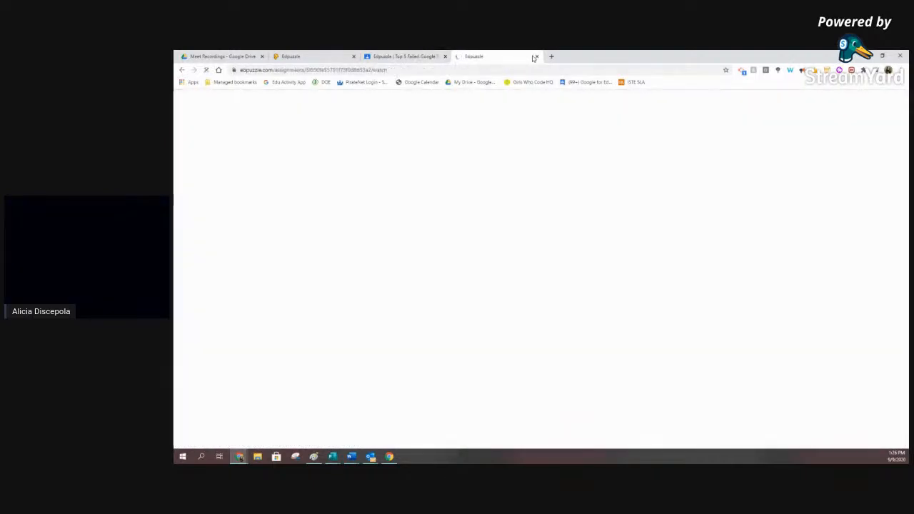
{"action": "left_click", "coordinate": [536, 55]}
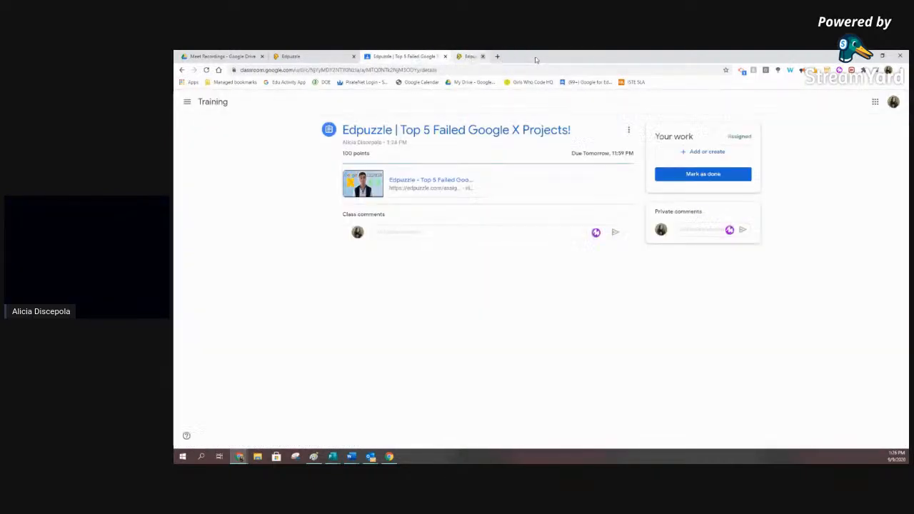
- Switch to Internet Explorer and bring its window with the Edpuzzle student account into full view
{"action": "left_click", "coordinate": [200, 456]}
{"action": "type", "text": "intern"}
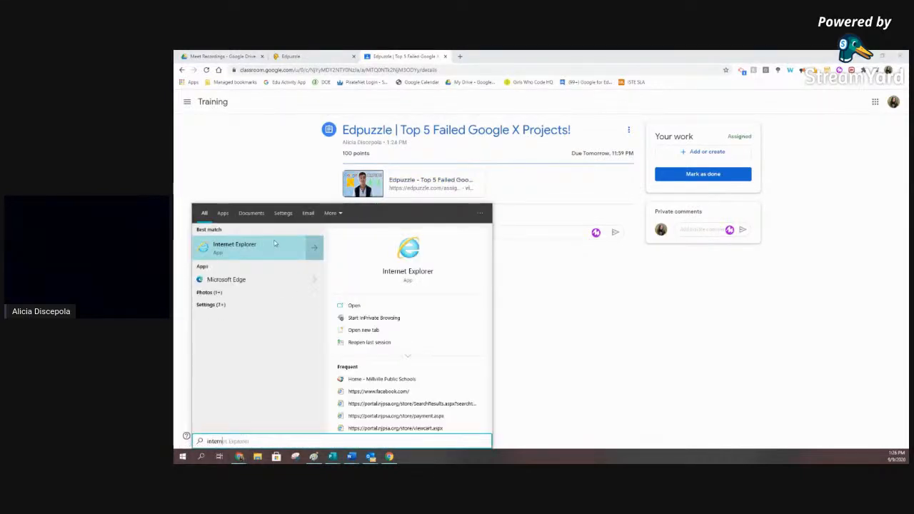
{"action": "left_click", "coordinate": [275, 245]}
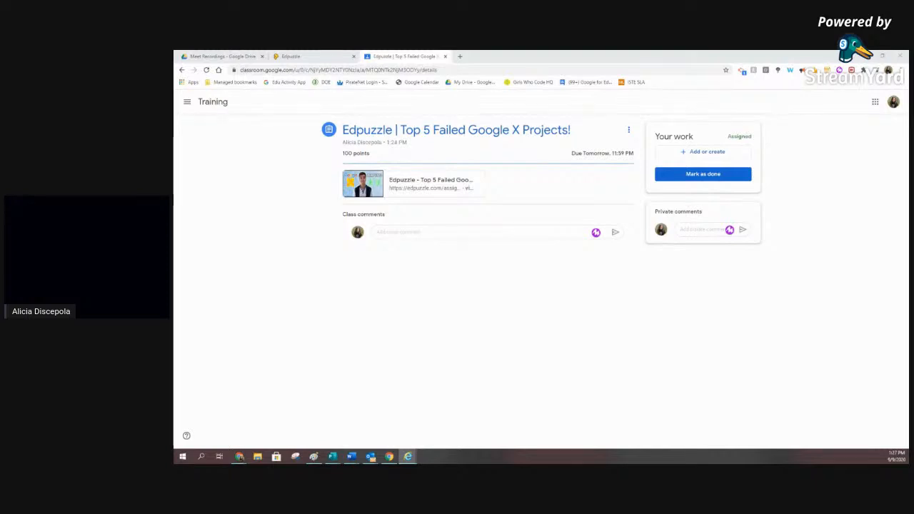
{"action": "left_click_drag", "start_coordinate": [174, 114], "coordinate": [490, 82]}
{"action": "double_click", "coordinate": [499, 78]}
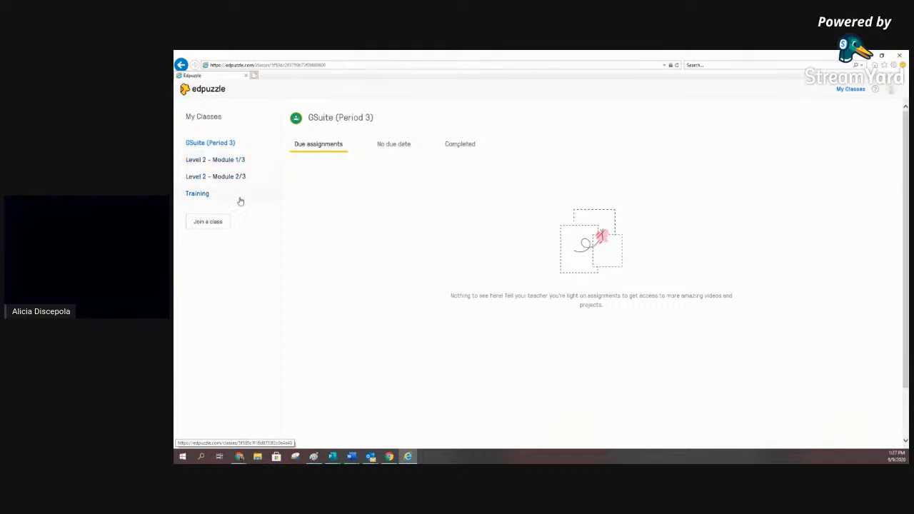
- Look through the Training class's due, no-due-date and completed assignments in the student account
{"action": "left_click", "coordinate": [197, 193]}
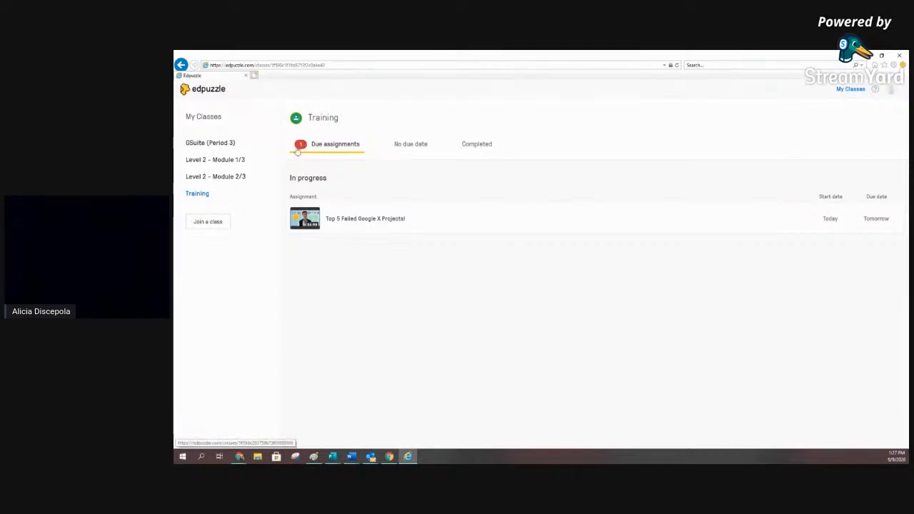
{"action": "left_click", "coordinate": [411, 149]}
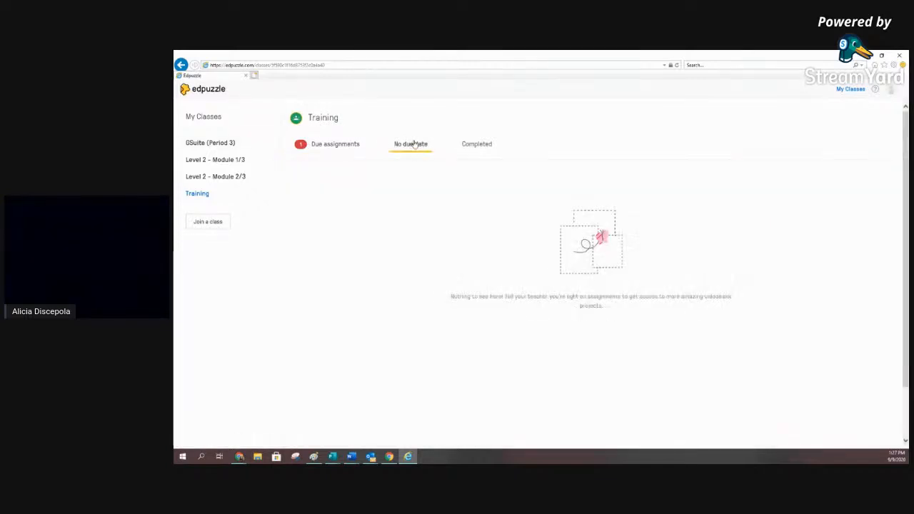
{"action": "left_click", "coordinate": [481, 150]}
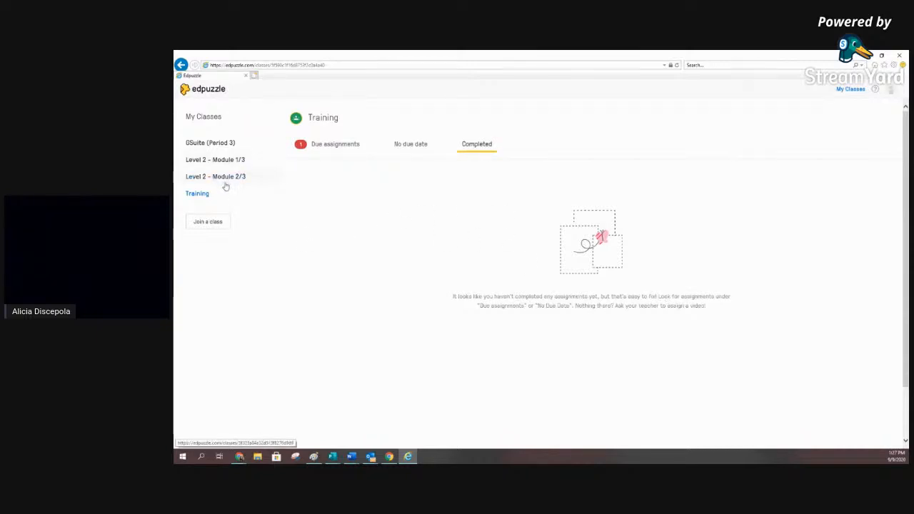
{"action": "left_click", "coordinate": [341, 147]}
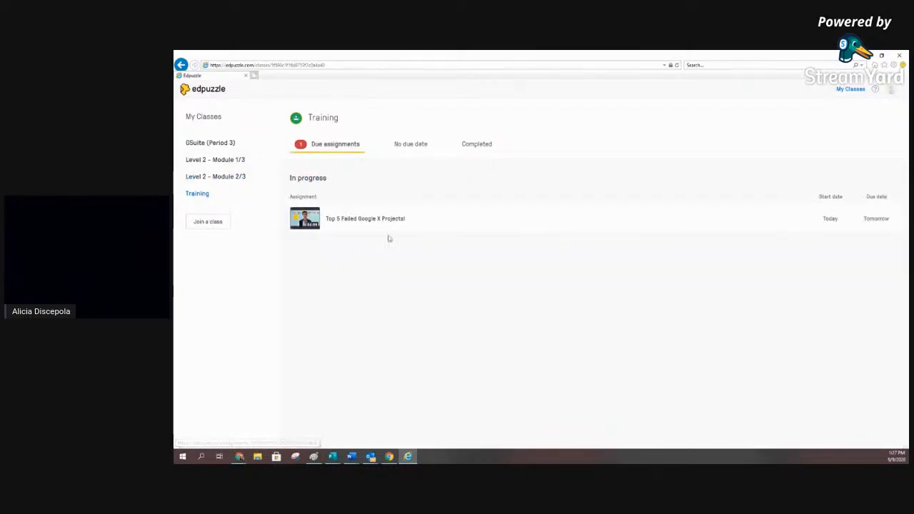
- Open the "Top 5 Failed Google X Projects!" assignment as a student and play it from shortly before the first question
{"action": "left_click", "coordinate": [337, 219]}
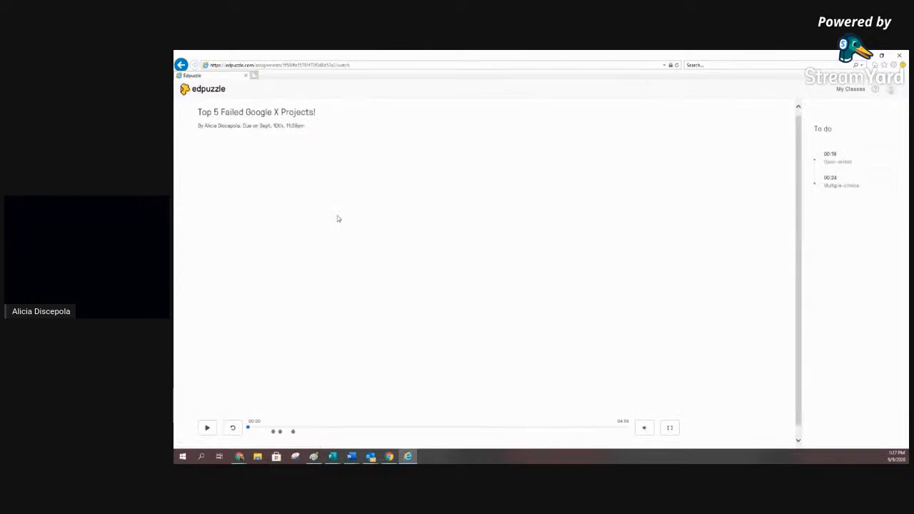
{"action": "left_click", "coordinate": [207, 428]}
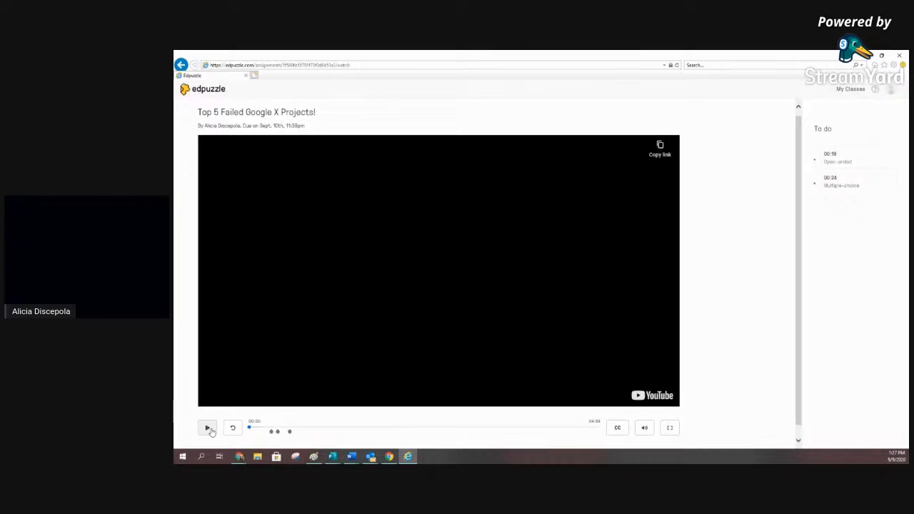
{"action": "left_click", "coordinate": [266, 431]}
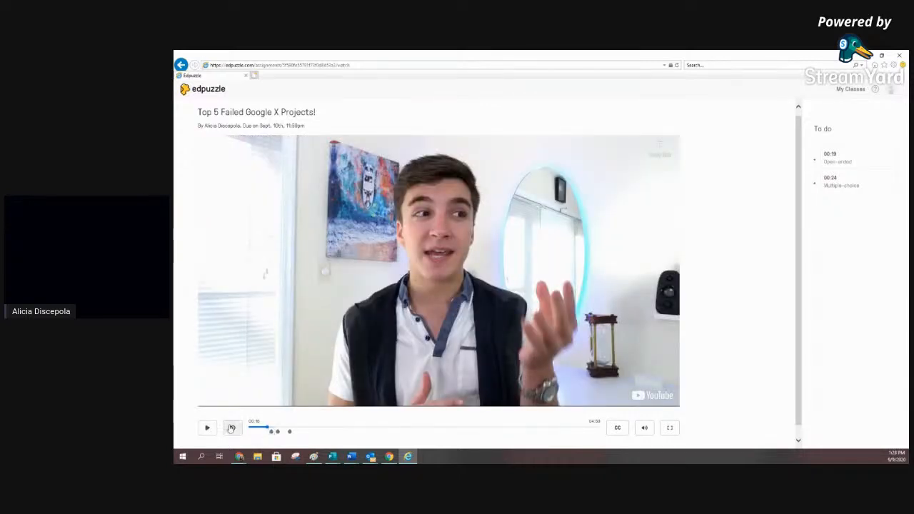
{"action": "left_click", "coordinate": [208, 428]}
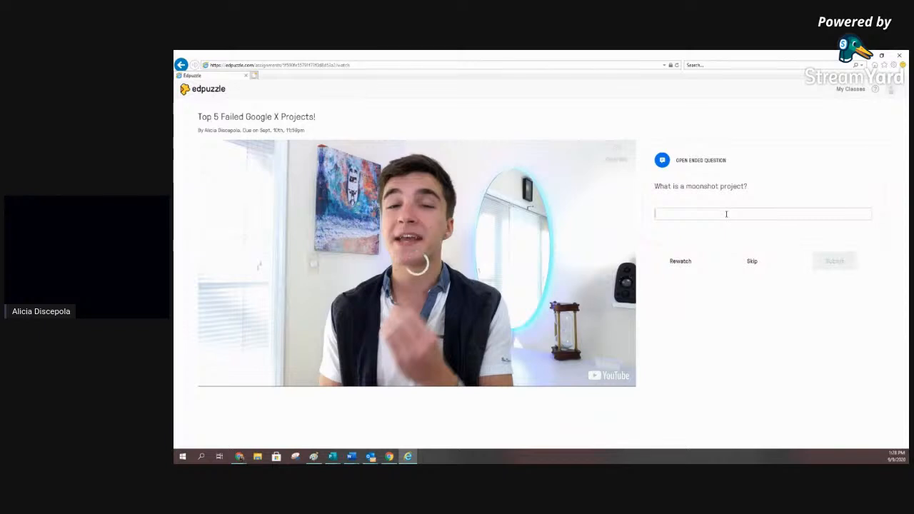
- Answer the open-ended moonshot project question with "This is where I can answer", submit it and continue the video
{"action": "type", "text": "This is where I can answer"}
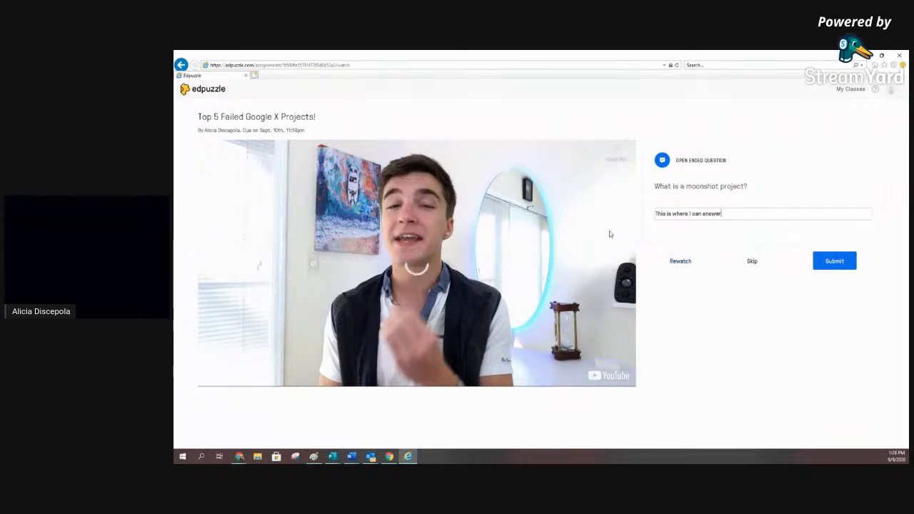
{"action": "left_click", "coordinate": [833, 261]}
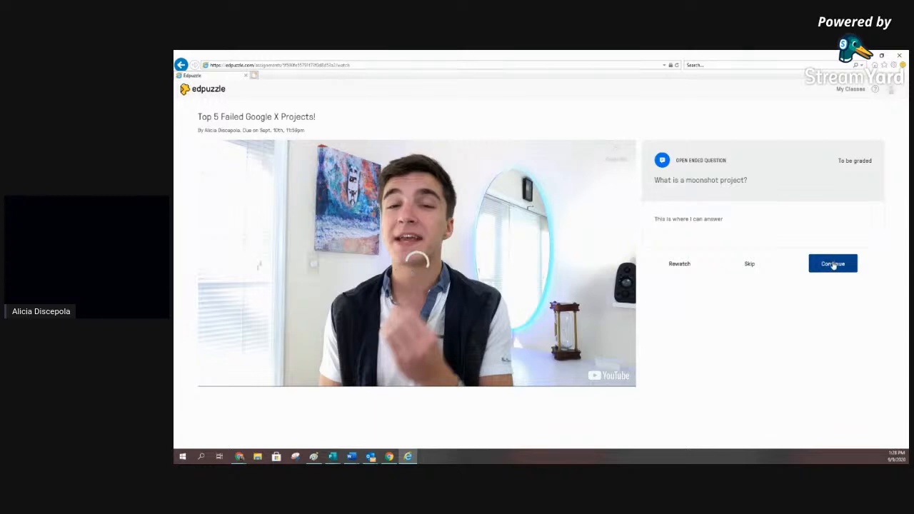
{"action": "left_click", "coordinate": [832, 265]}
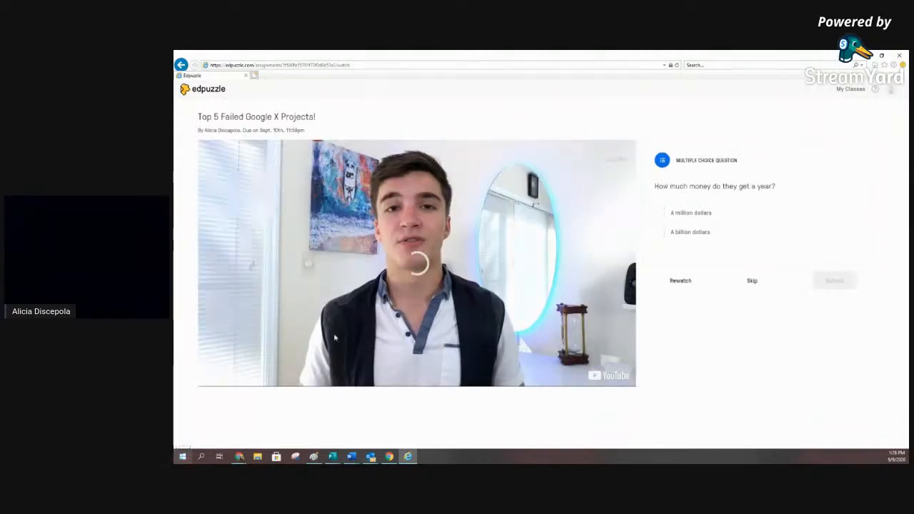
- Answer the multiple-choice money question with "A million dollars", submit it and continue the video
{"action": "left_click", "coordinate": [660, 213]}
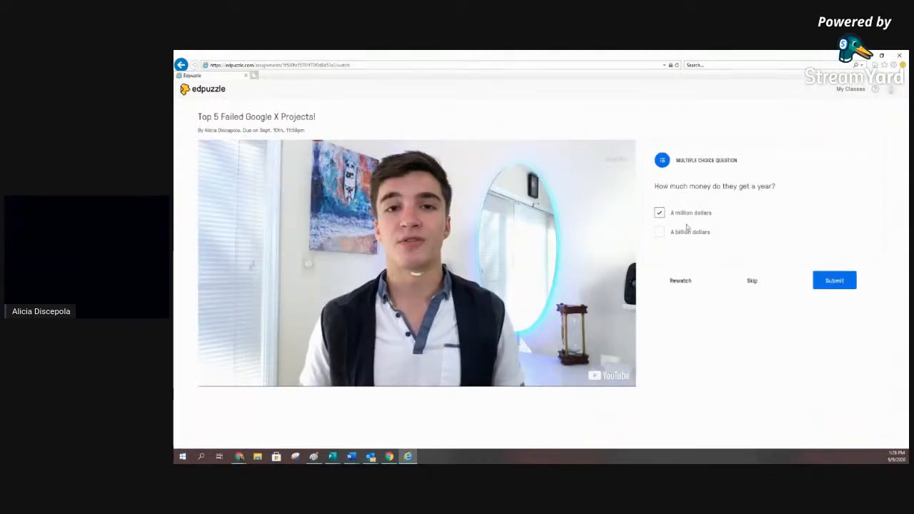
{"action": "left_click", "coordinate": [840, 285]}
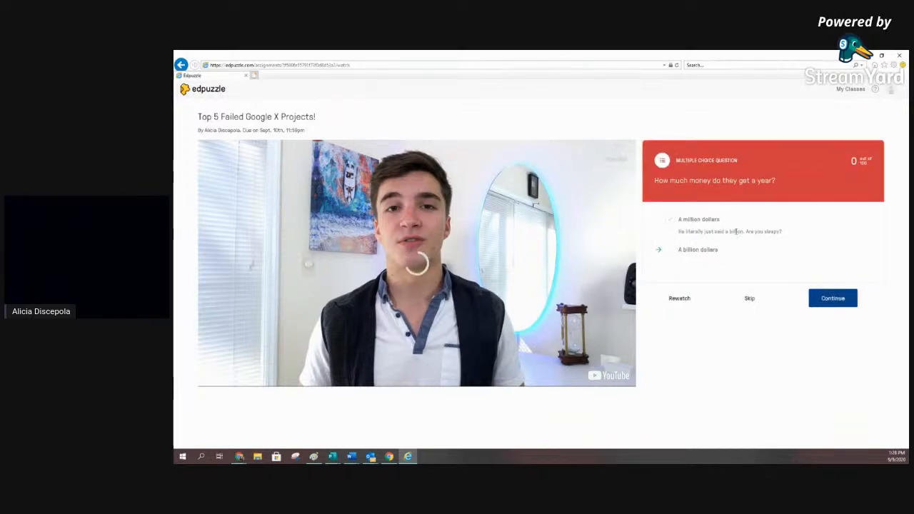
{"action": "left_click", "coordinate": [835, 298]}
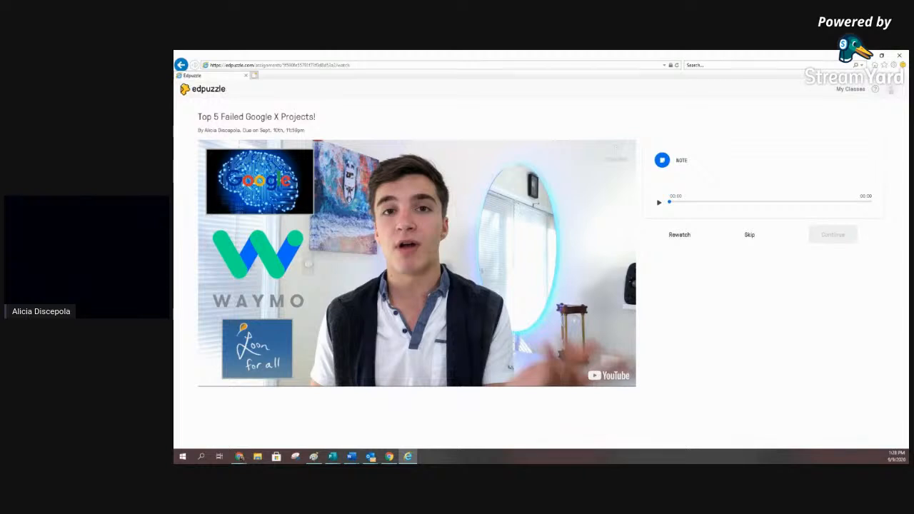
- Play the teacher's audio note, jump to its end and continue the video
{"action": "left_click", "coordinate": [659, 204]}
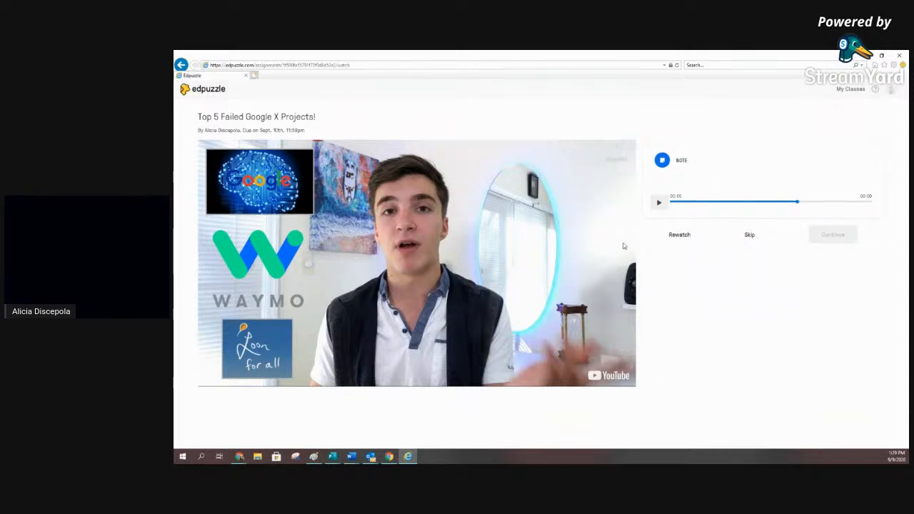
{"action": "left_click", "coordinate": [869, 203]}
{"action": "left_click", "coordinate": [834, 235]}
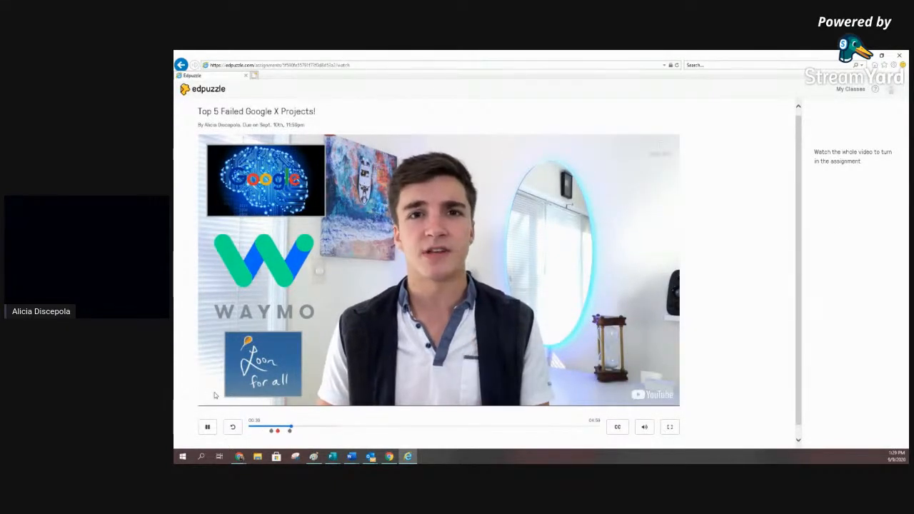
- Skip ahead through the rest of the assignment video to its end and look over the page for a turn-in option
{"action": "left_click", "coordinate": [208, 426]}
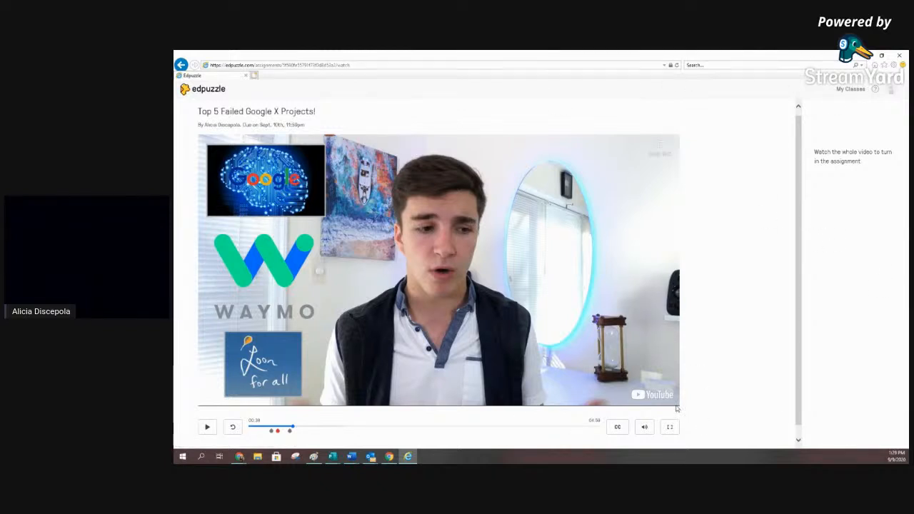
{"action": "key", "text": "space"}
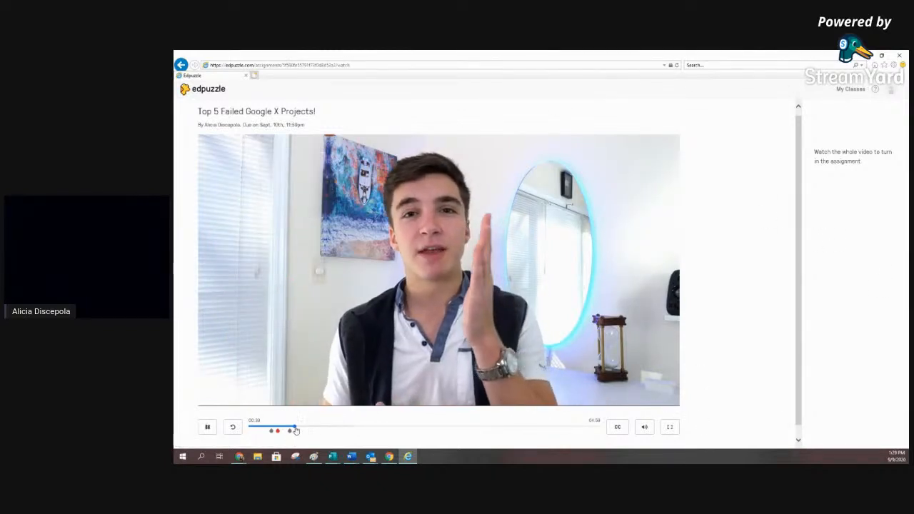
{"action": "left_click", "coordinate": [334, 426]}
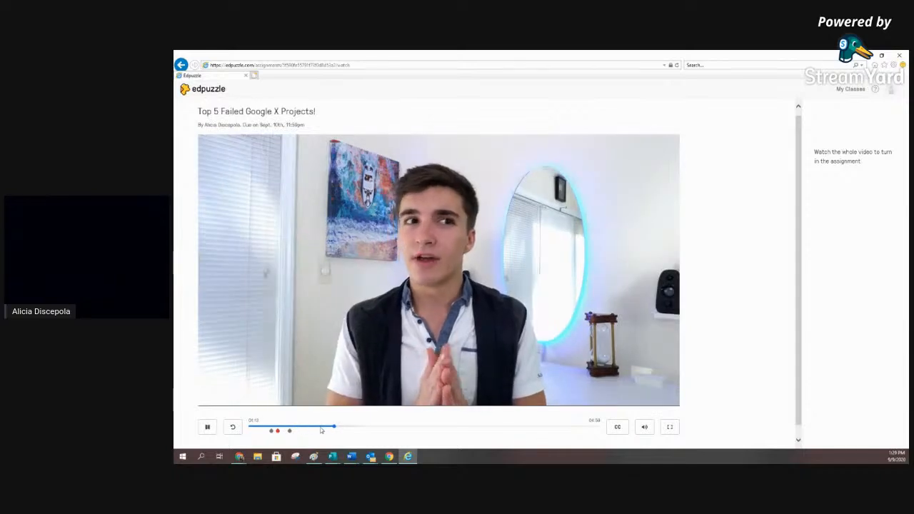
{"action": "left_click", "coordinate": [571, 427]}
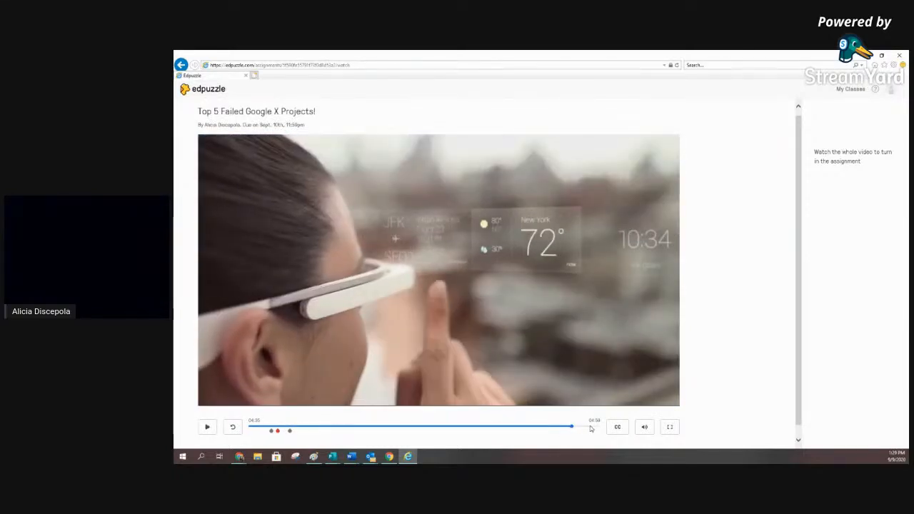
{"action": "left_click", "coordinate": [591, 427]}
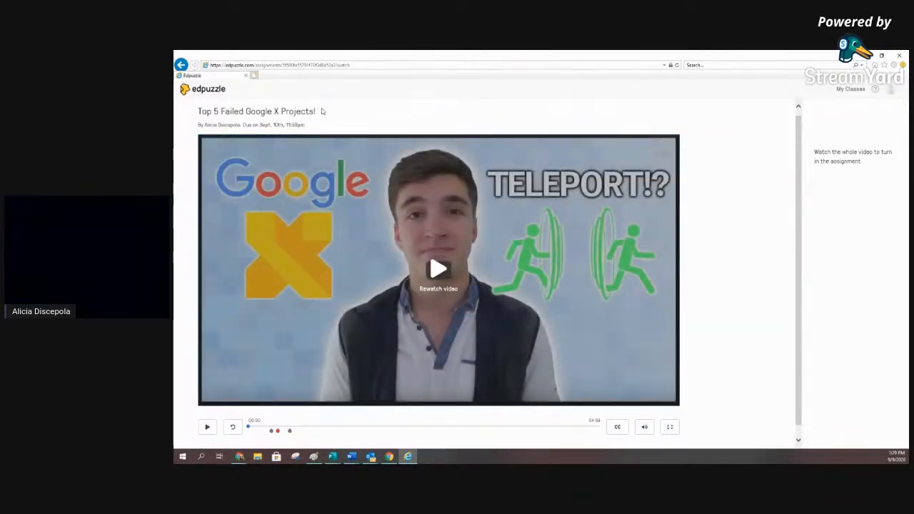
{"action": "scroll", "coordinate": [797, 222], "scroll_direction": "down", "scroll_amount": 1}
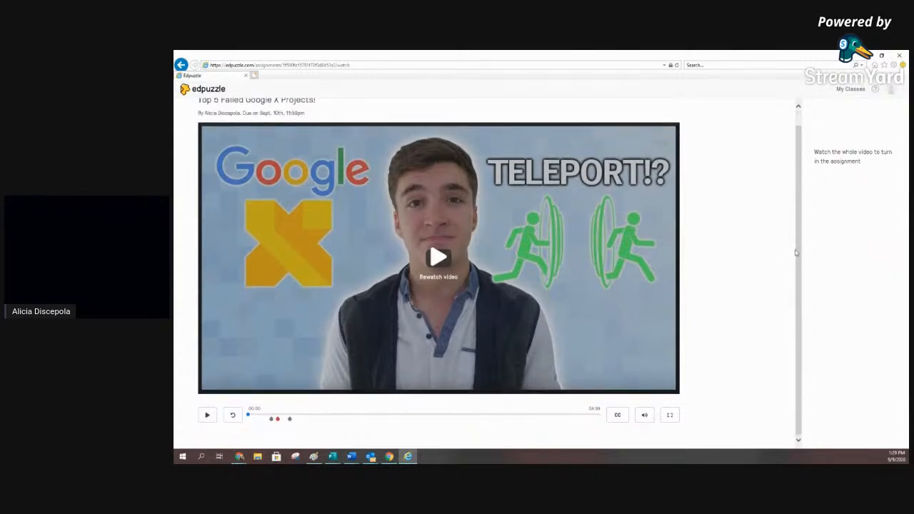
{"action": "left_click_drag", "start_coordinate": [798, 257], "coordinate": [791, 427]}
{"action": "left_click_drag", "start_coordinate": [796, 138], "coordinate": [869, 147]}
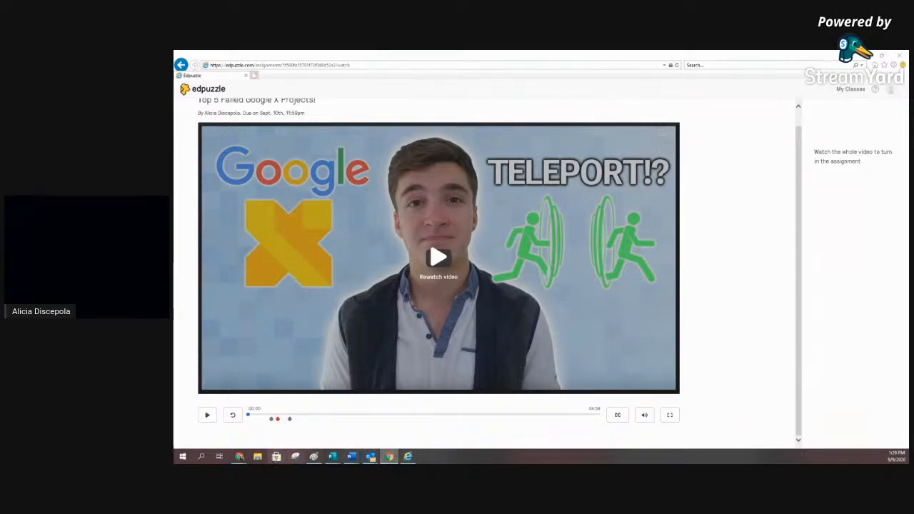
- Switch to the teacher's Edpuzzle page for the "Top 5 Failed Google X Projects!" assignment and refresh its student progress
{"action": "mouse_move", "coordinate": [238, 457]}
{"action": "left_click", "coordinate": [294, 422]}
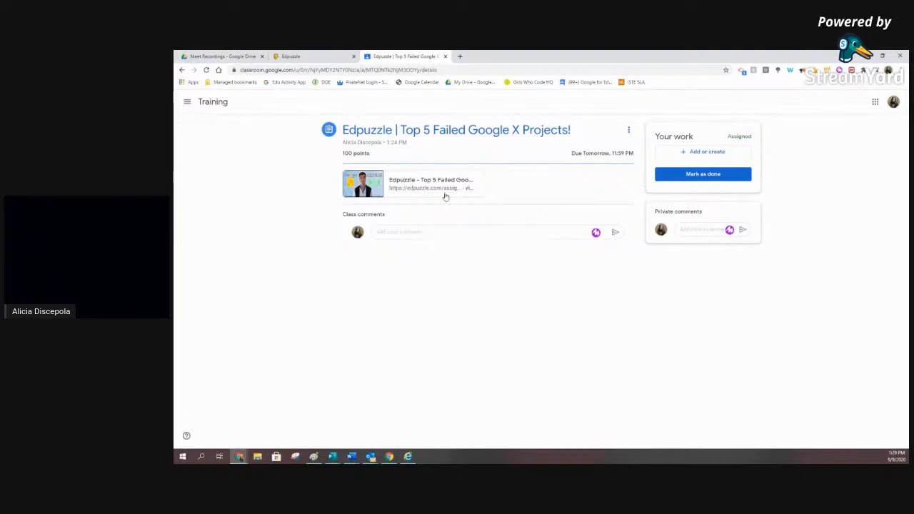
{"action": "mouse_move", "coordinate": [239, 457]}
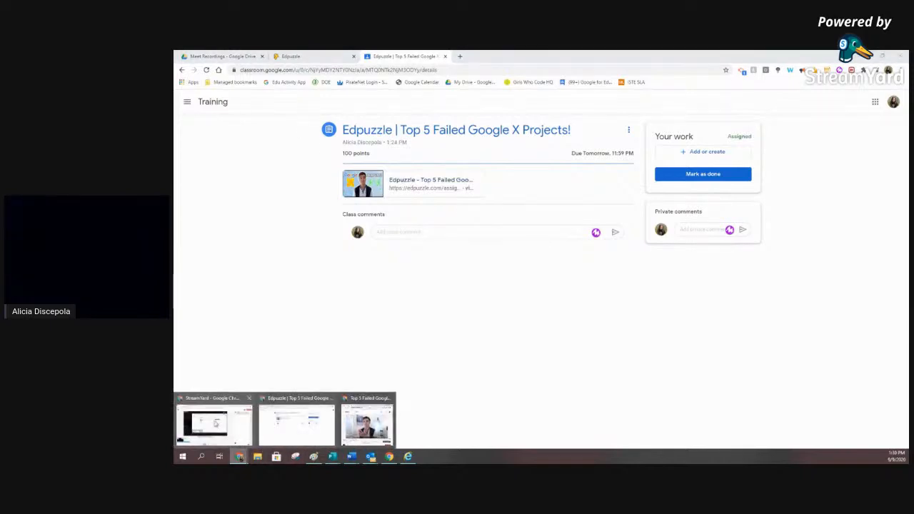
{"action": "left_click", "coordinate": [304, 426]}
{"action": "left_click", "coordinate": [240, 457]}
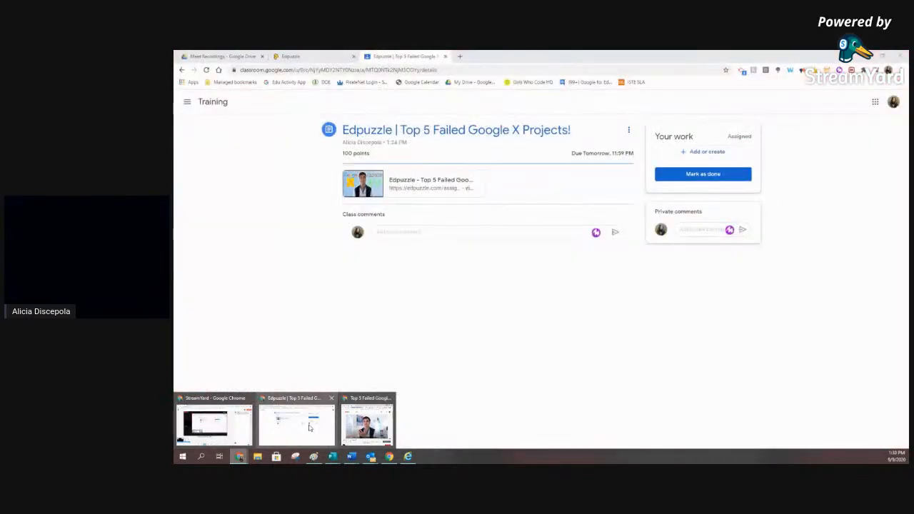
{"action": "left_click", "coordinate": [309, 427]}
{"action": "left_click", "coordinate": [291, 56]}
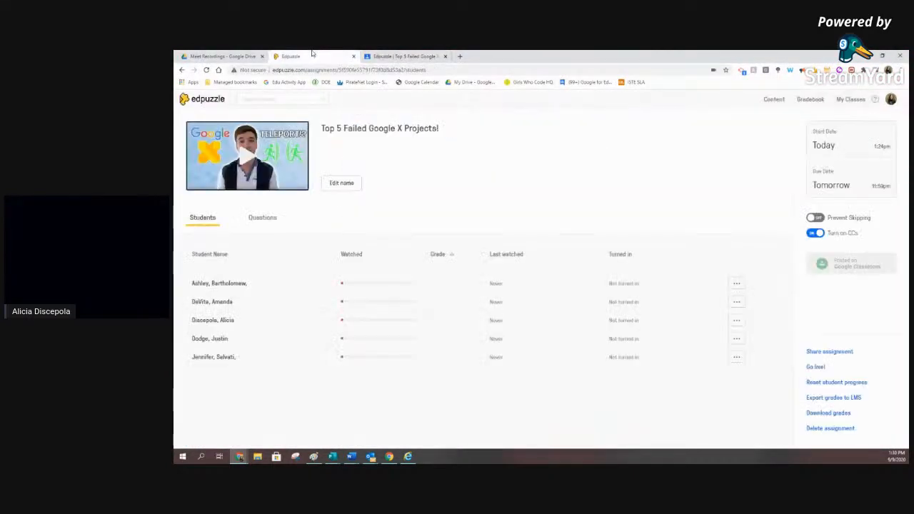
{"action": "left_click", "coordinate": [205, 70]}
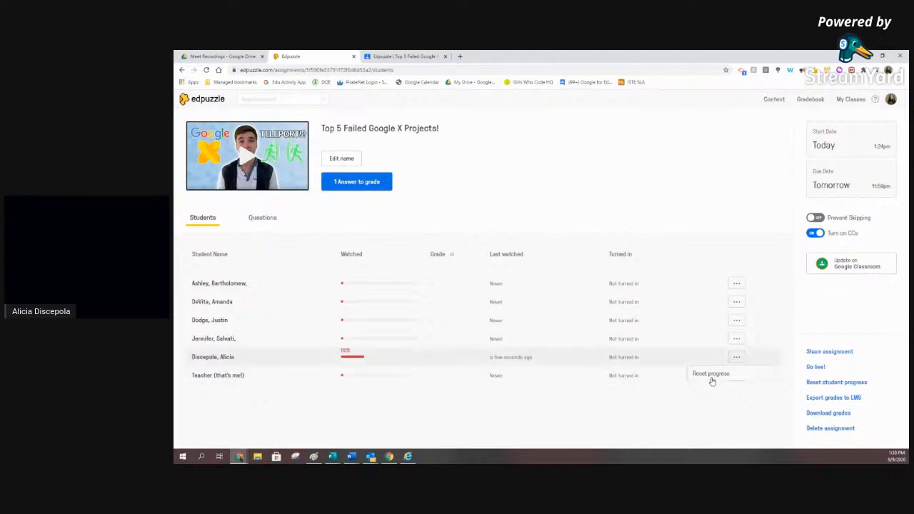
- Review the assignment's question results and the detailed progress report of the student who watched the video
{"action": "left_click", "coordinate": [611, 424]}
{"action": "left_click", "coordinate": [262, 218]}
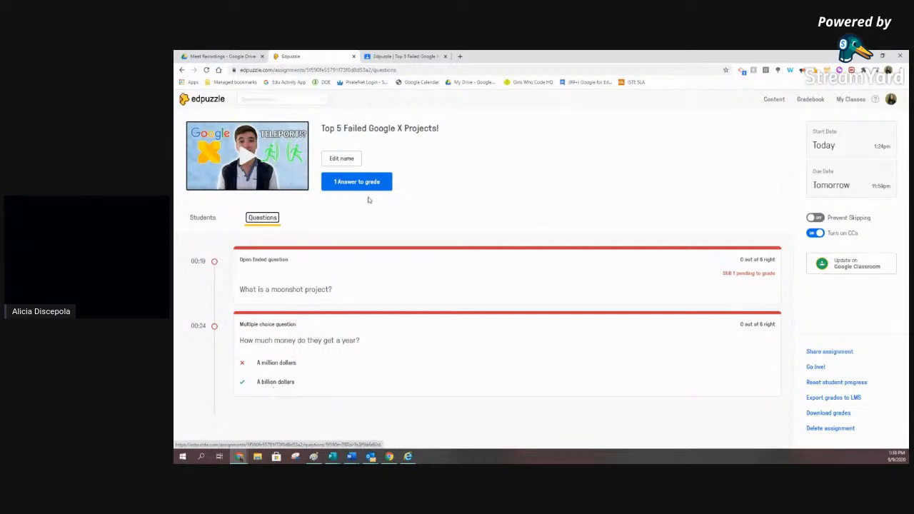
{"action": "left_click", "coordinate": [202, 217]}
{"action": "left_click", "coordinate": [234, 357]}
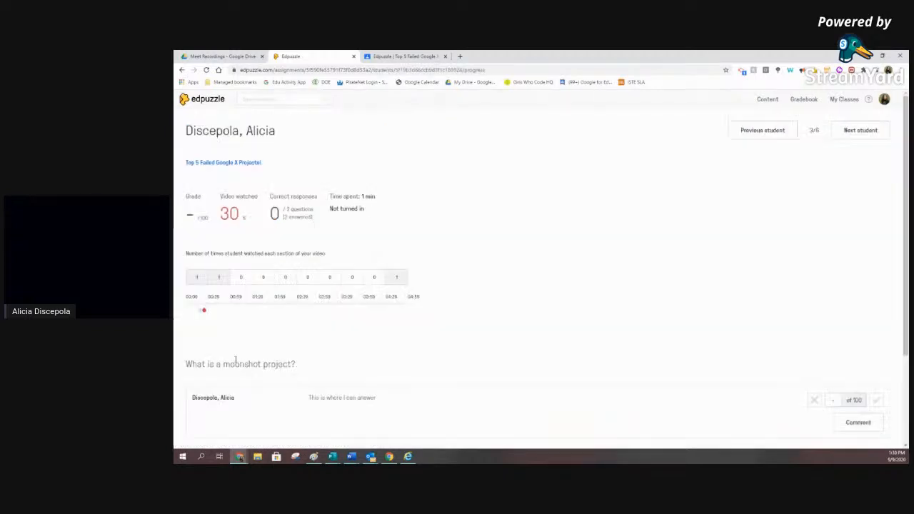
{"action": "scroll", "coordinate": [260, 220], "scroll_direction": "down", "scroll_amount": 2}
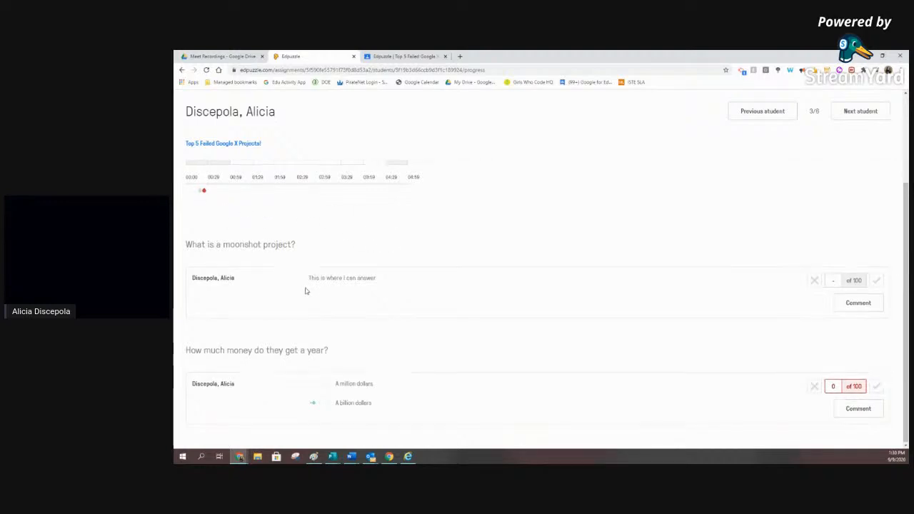
{"action": "scroll", "coordinate": [462, 354], "scroll_direction": "up", "scroll_amount": 2}
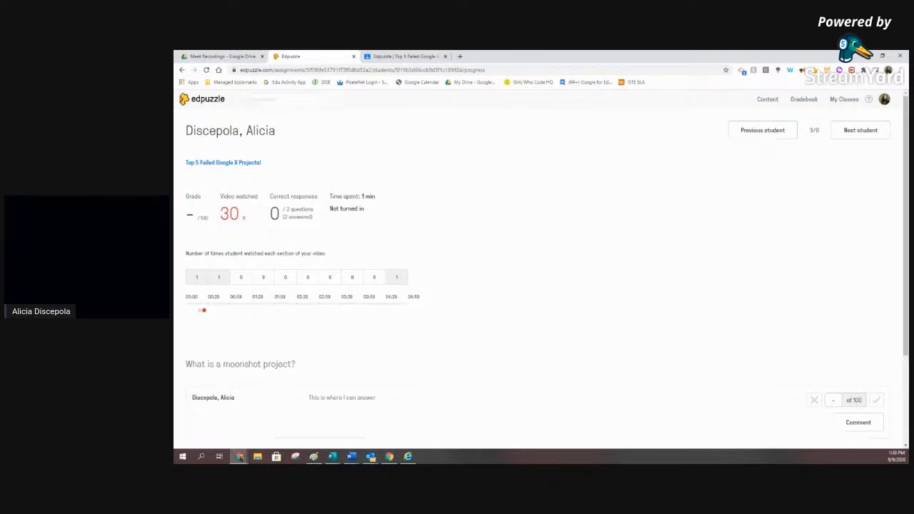
- View the moonshot project answer pending grading and return to the assignment's student list
{"action": "left_click", "coordinate": [182, 70]}
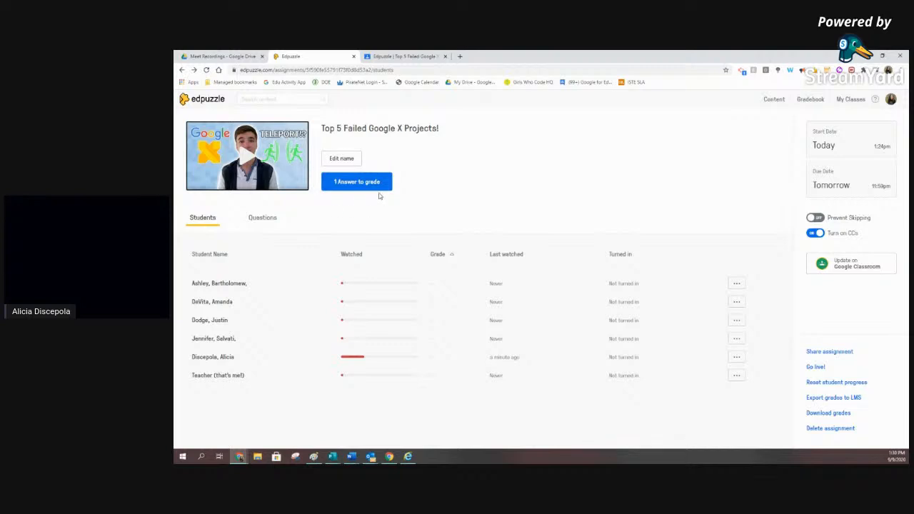
{"action": "left_click", "coordinate": [352, 187]}
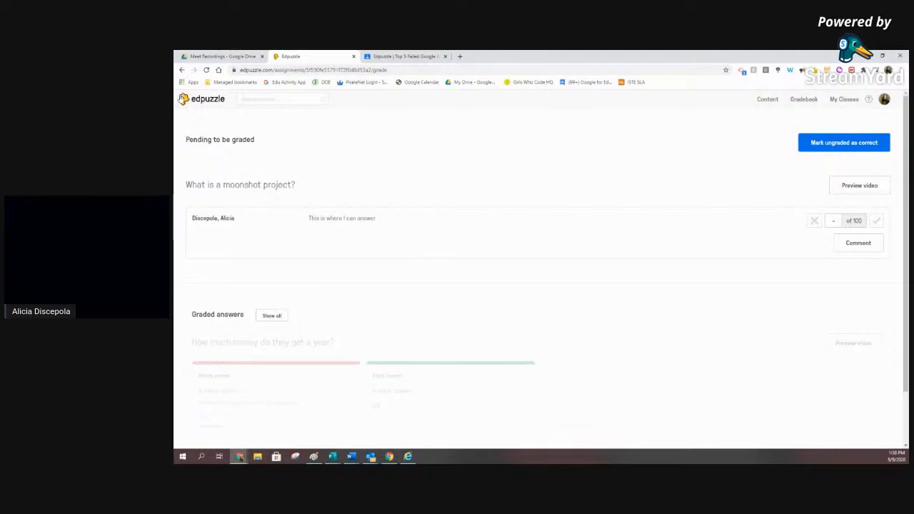
{"action": "left_click", "coordinate": [184, 71]}
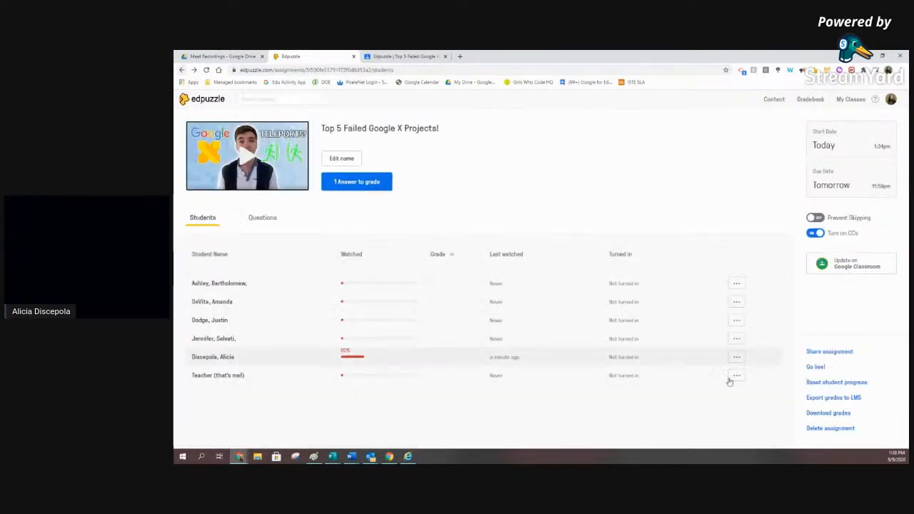
- Reset the assignment progress of the student who watched part of the video
{"action": "left_click", "coordinate": [735, 357]}
{"action": "left_click", "coordinate": [712, 374]}
{"action": "left_click", "coordinate": [612, 188]}
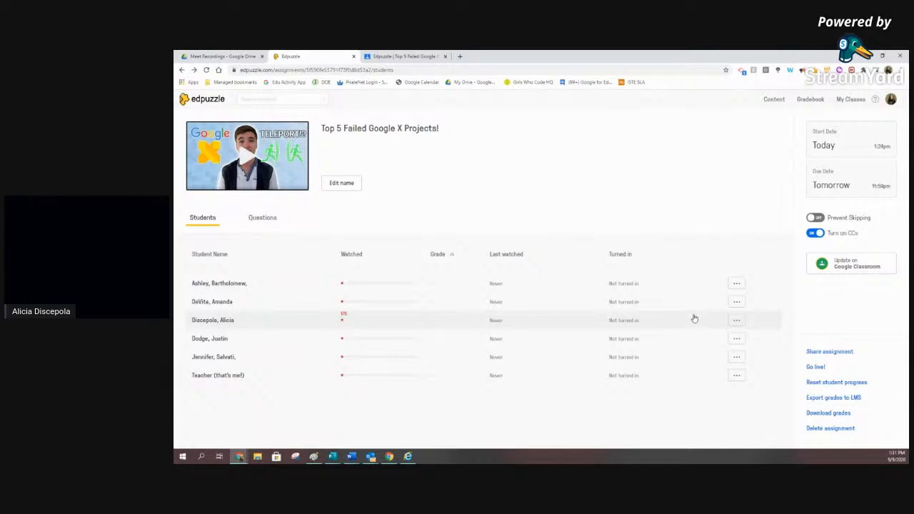
- Open the "LiveMeetDocumentCamera0820" video from My Content for editing
{"action": "left_click", "coordinate": [194, 103]}
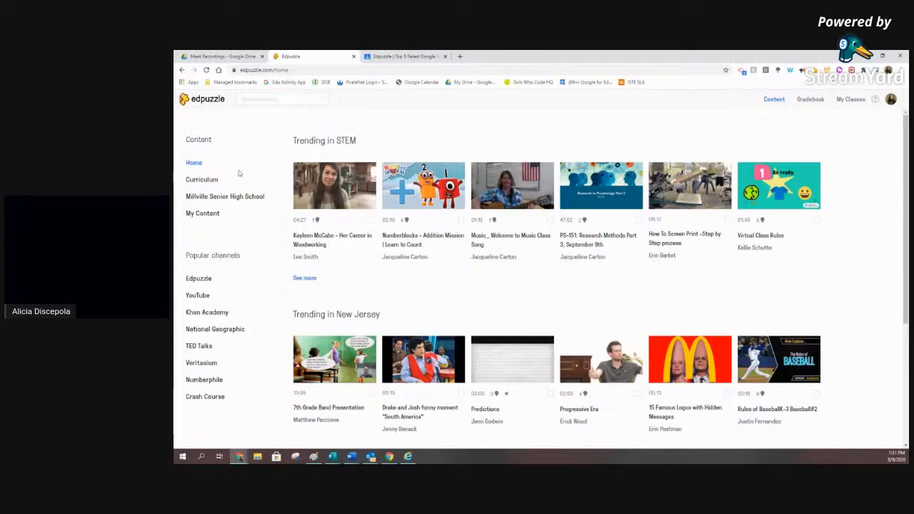
{"action": "left_click", "coordinate": [205, 215]}
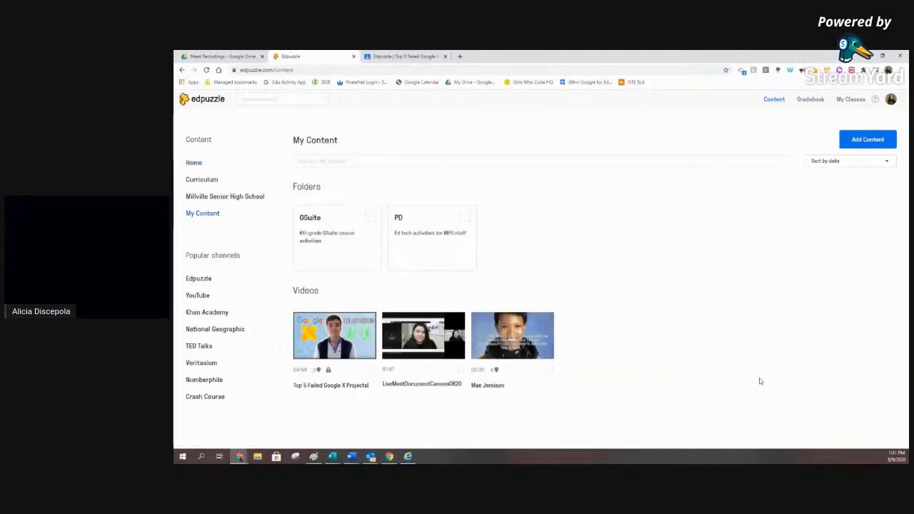
{"action": "left_click", "coordinate": [431, 332]}
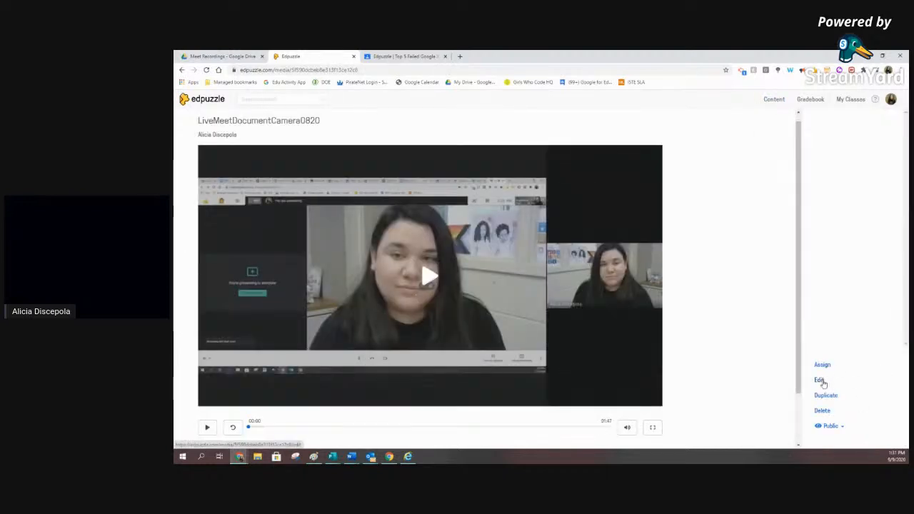
{"action": "left_click", "coordinate": [819, 380]}
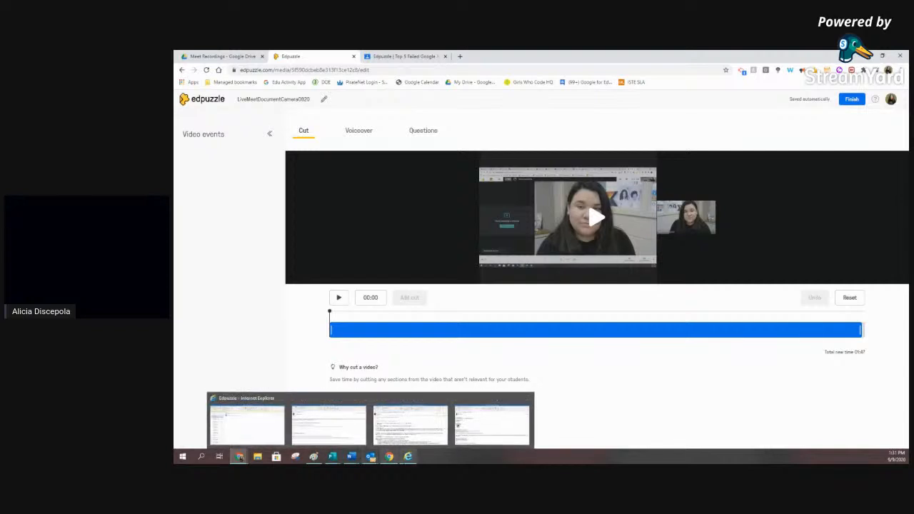
- Switch to the StreamYard broadcast studio window
{"action": "mouse_move", "coordinate": [408, 456]}
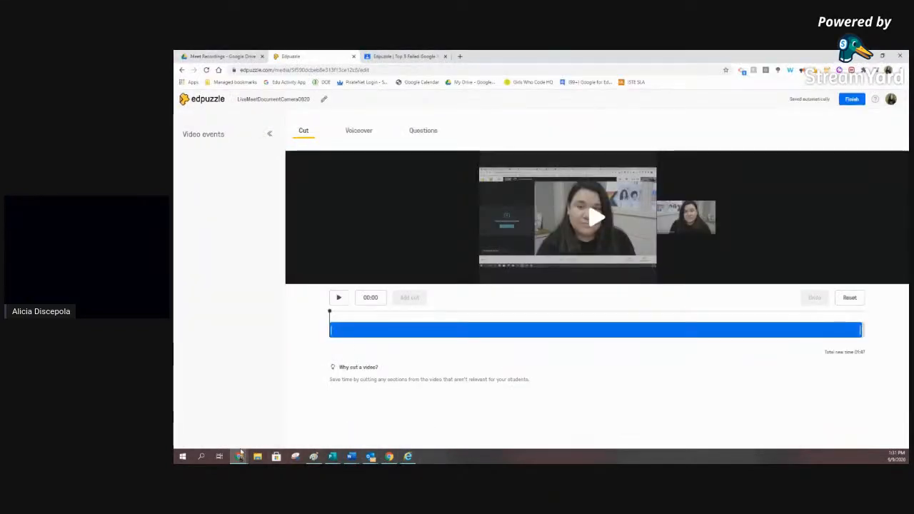
{"action": "mouse_move", "coordinate": [240, 456]}
{"action": "left_click", "coordinate": [214, 425]}
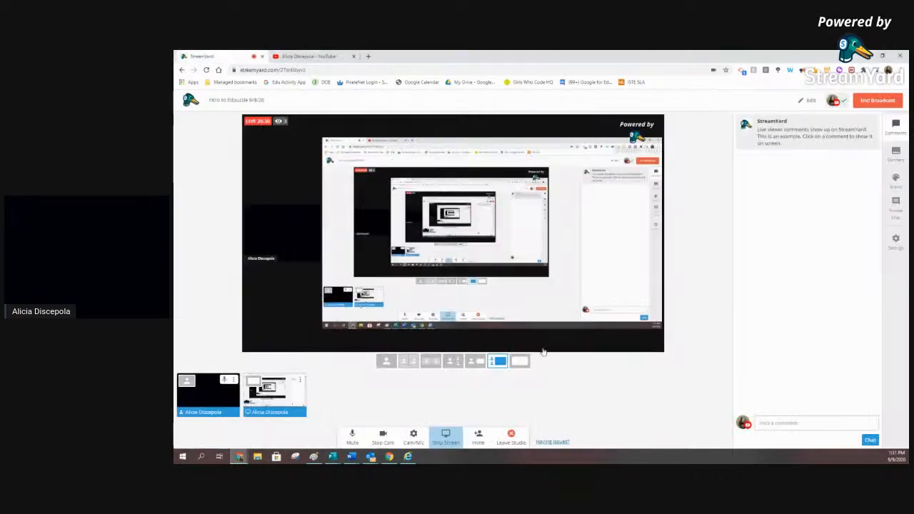